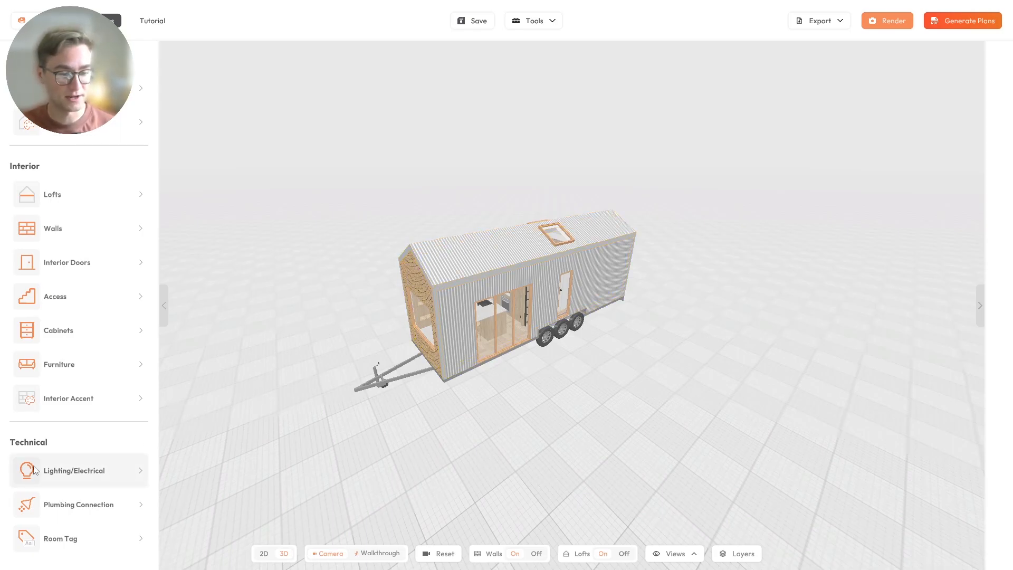
Open the switches in the Lighting/Electrical library with the kitchen interior in view
left_click(62, 470)
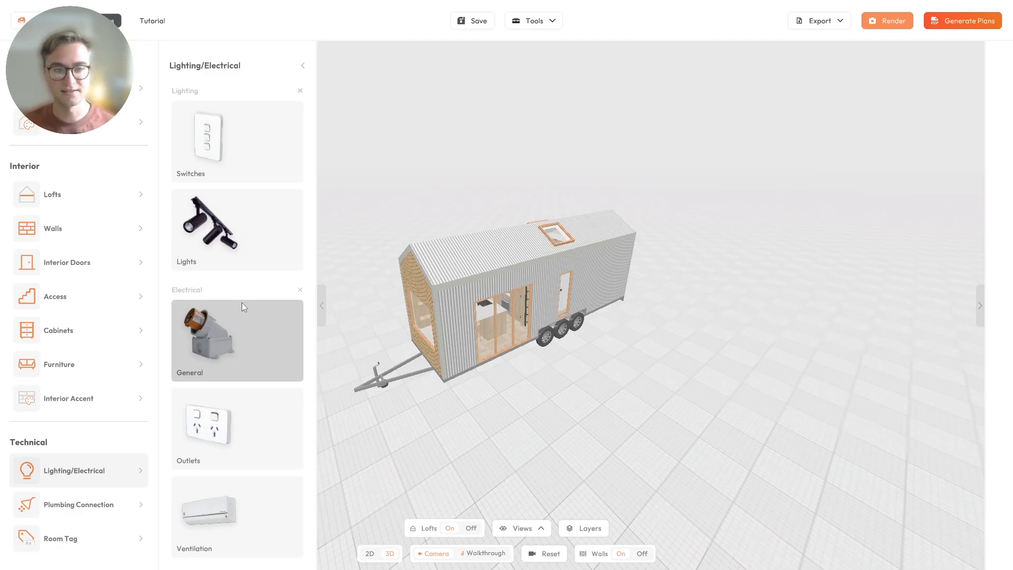
scroll(400, 342, "up", 3)
left_click_drag(484, 366, 326, 234)
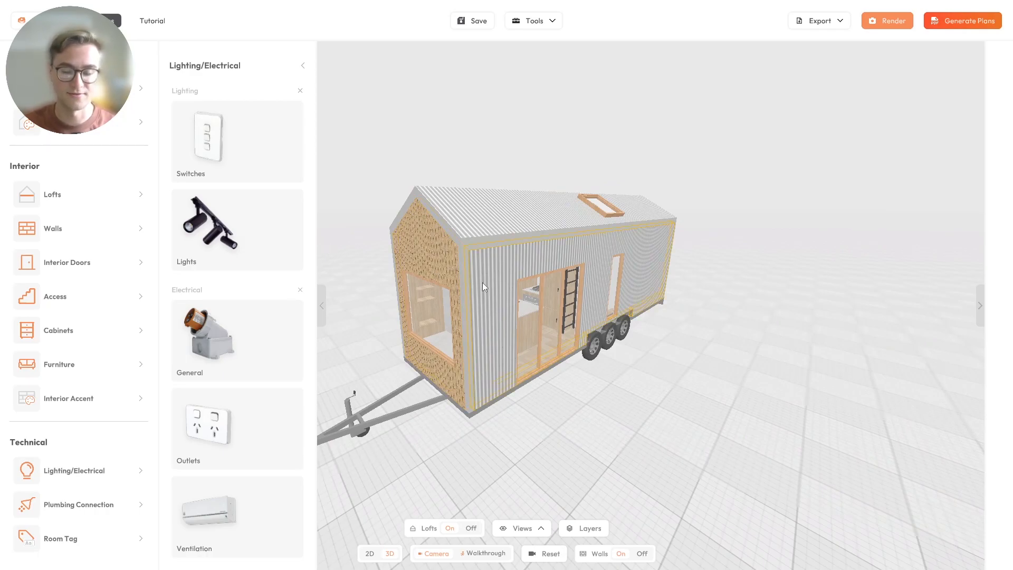
scroll(423, 290, "up", 10)
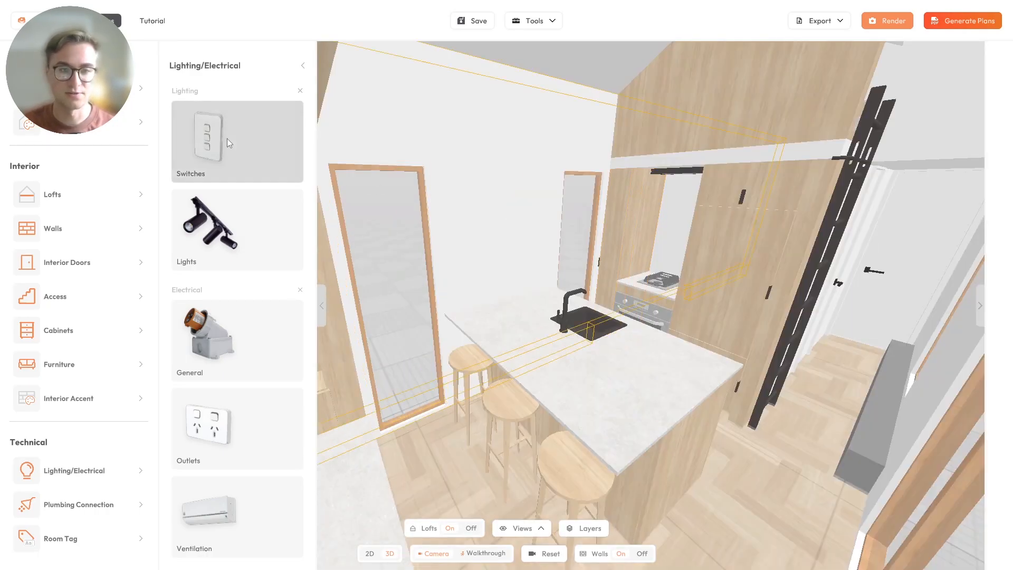
left_click(227, 139)
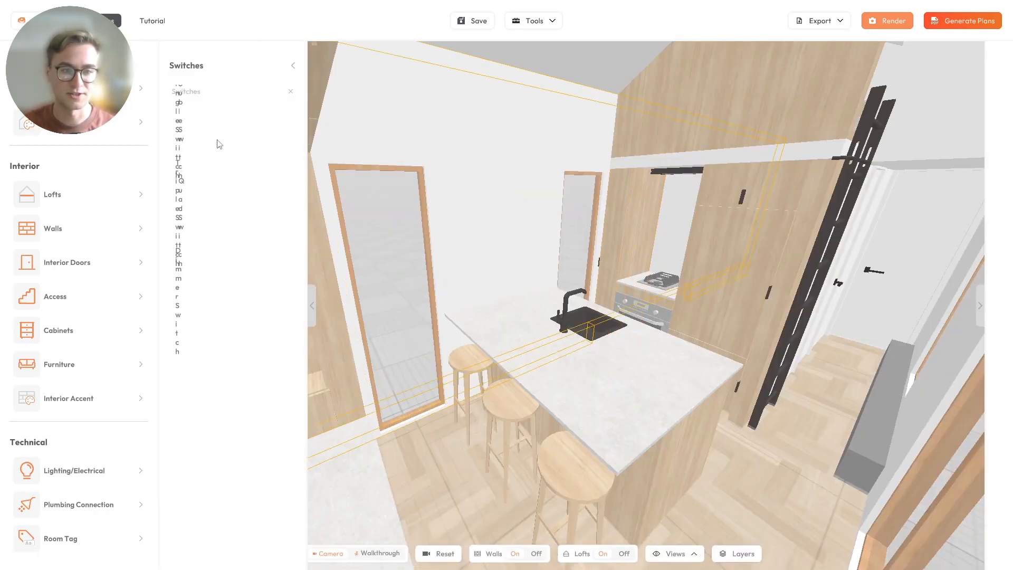
Try both navigation modes by orbiting the exterior in Camera mode and moving through the kitchen in Walkthrough mode
left_click_drag(517, 236, 450, 246)
left_click_drag(511, 242, 490, 264)
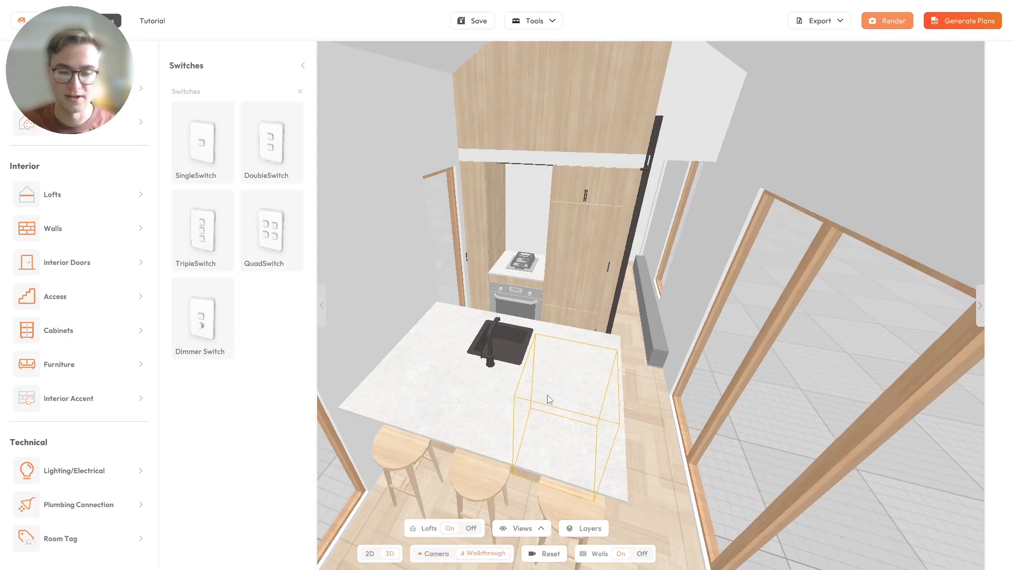
left_click_drag(550, 400, 491, 397)
left_click(435, 553)
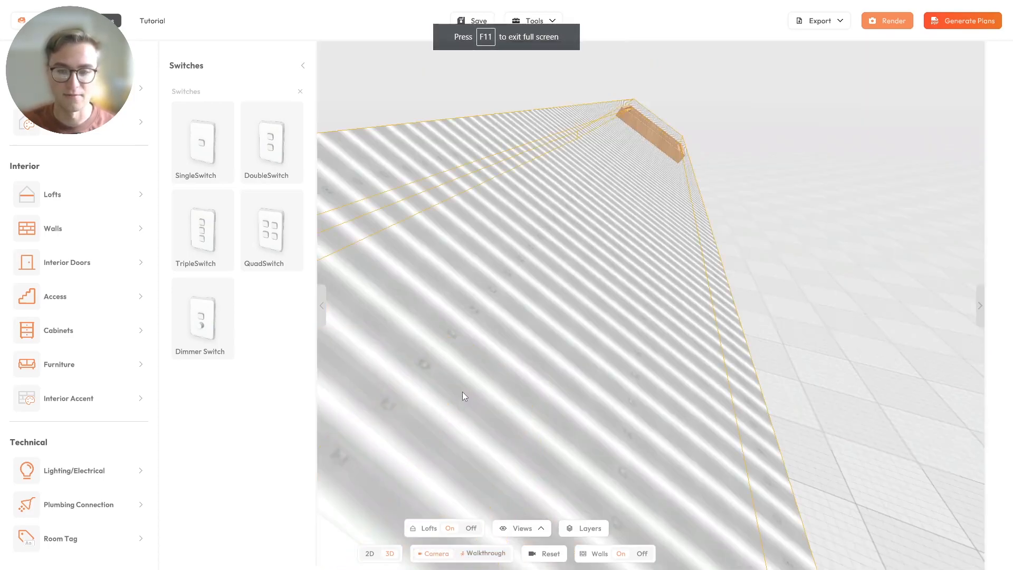
left_click_drag(782, 325, 482, 305)
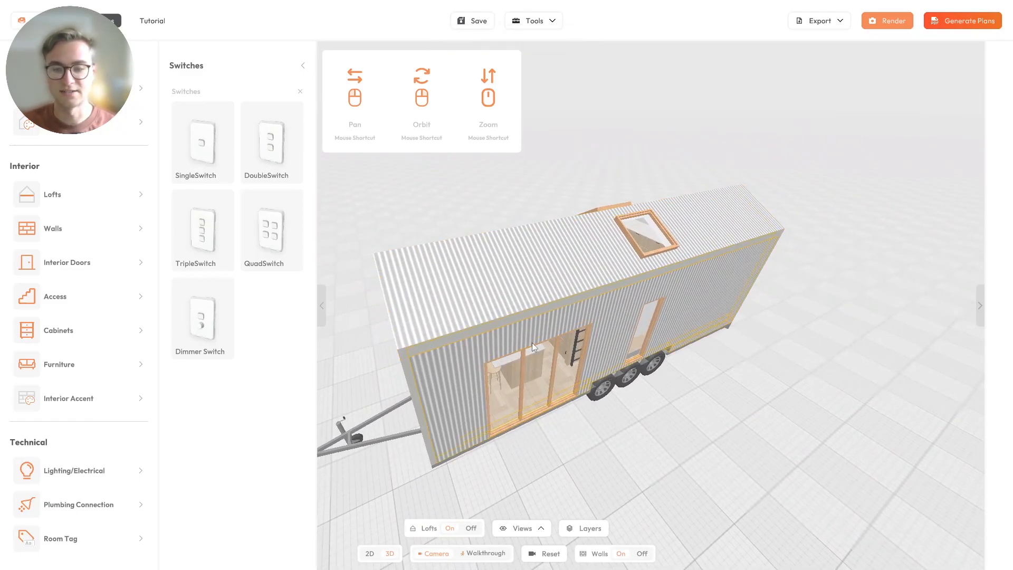
left_click_drag(474, 376, 489, 347)
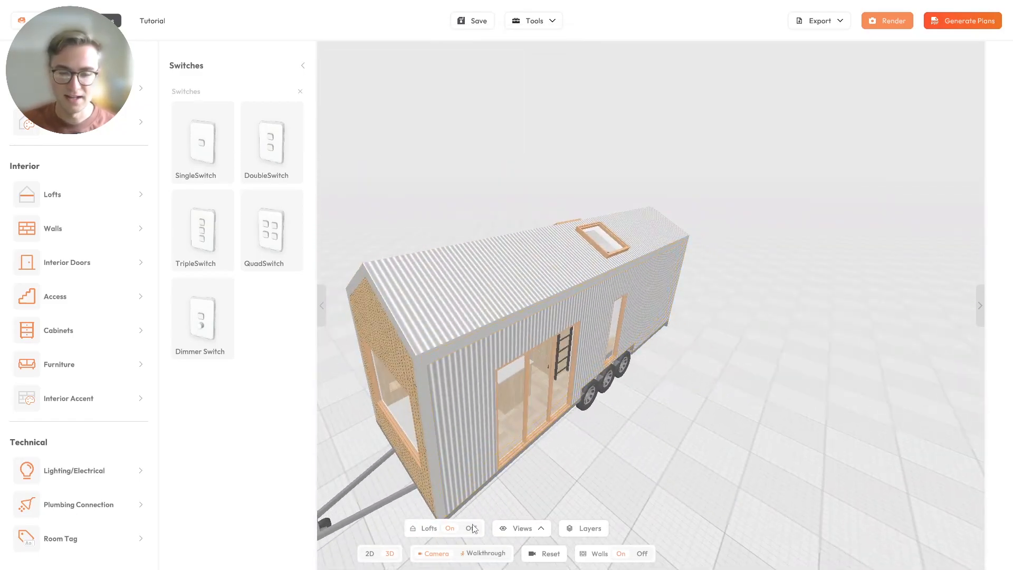
left_click(575, 422)
key("w")
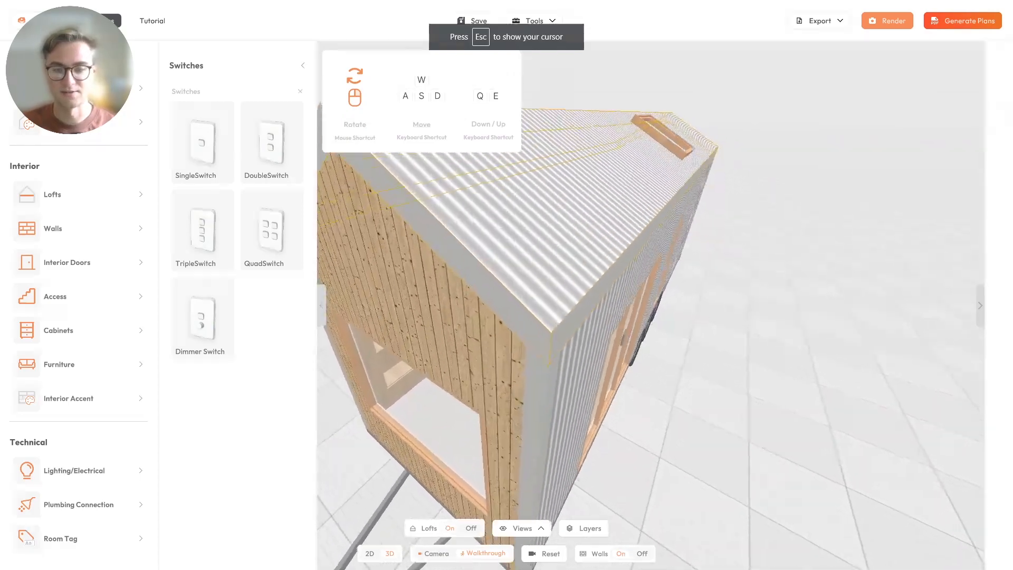
key("w")
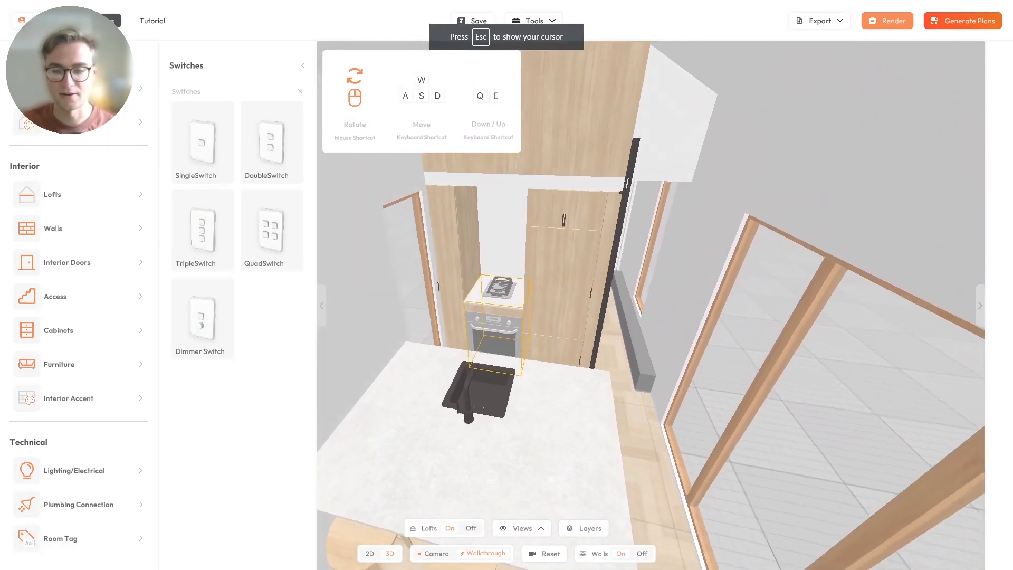
key("w")
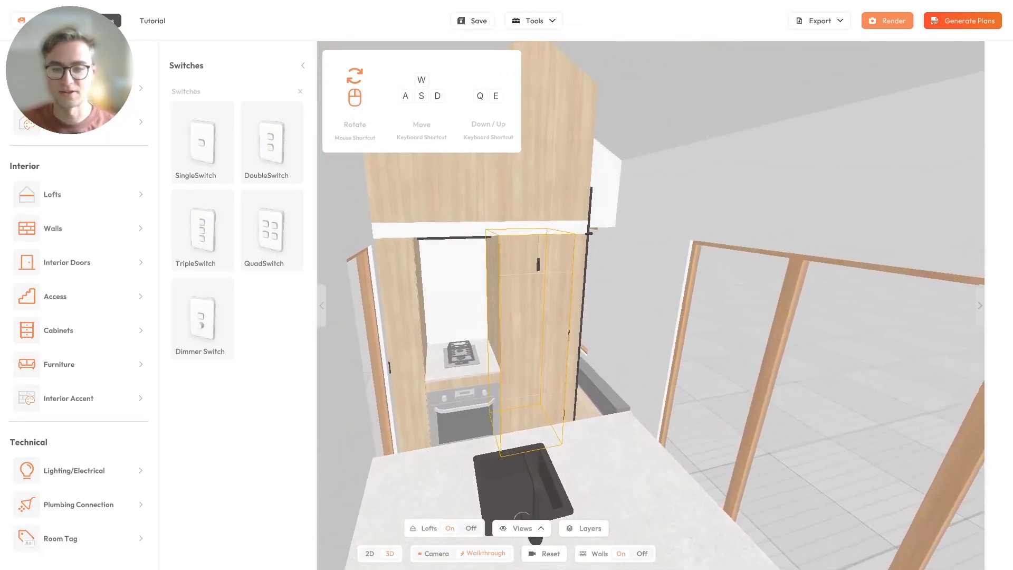
key("w")
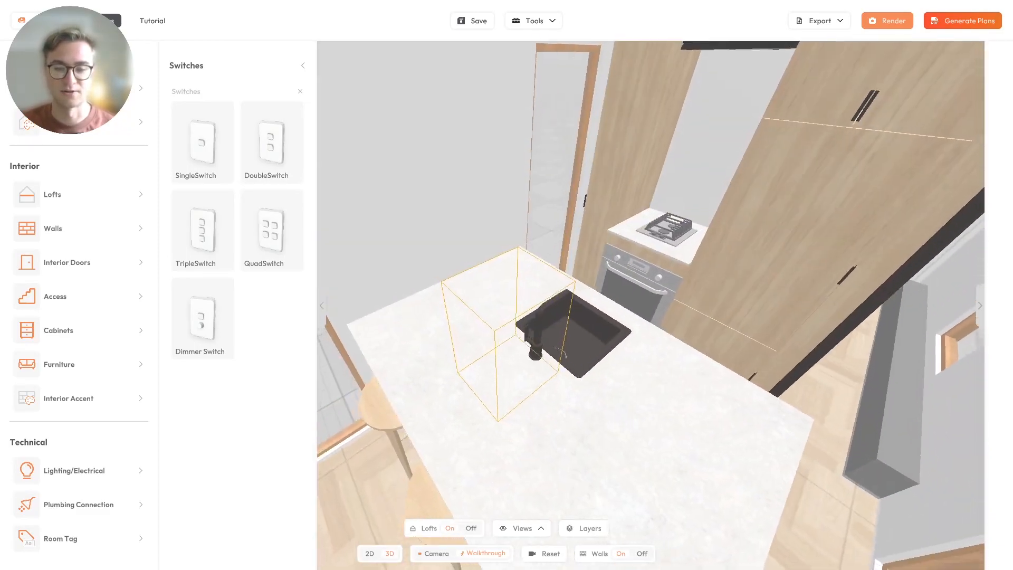
key("s")
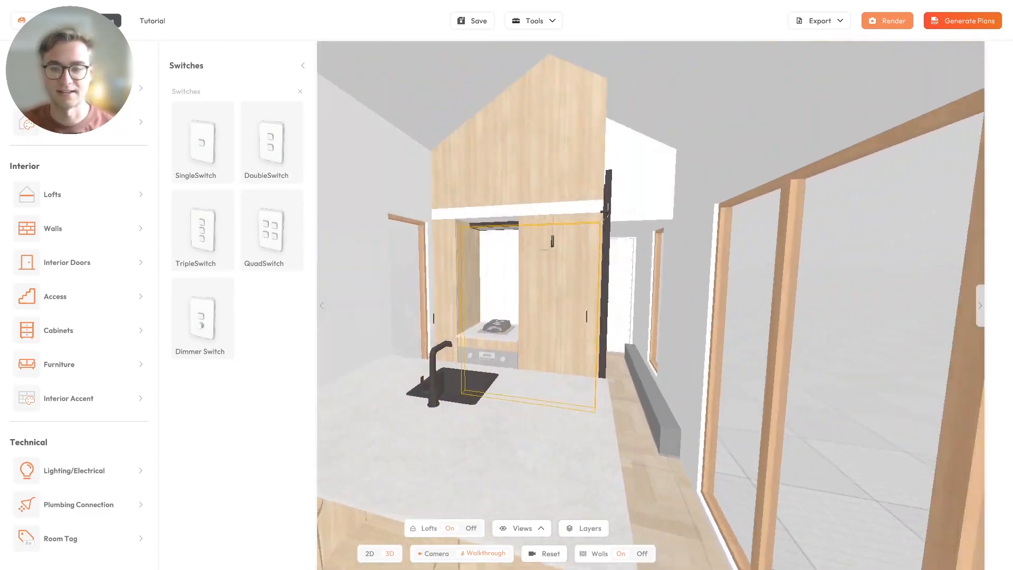
key("Escape")
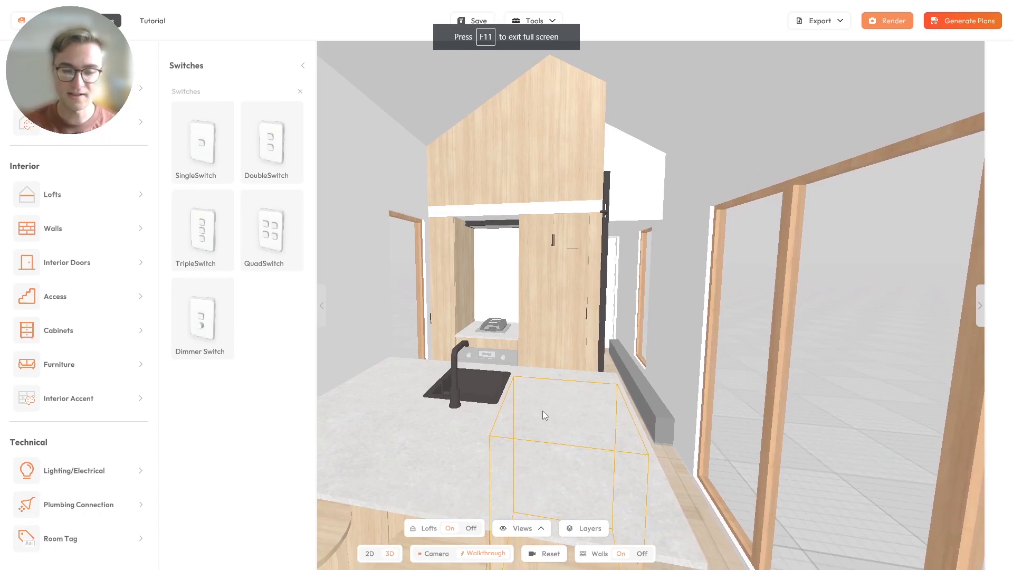
Place a double switch on the wall just beside the large glass door, about 3' 2 1/2" above the floor
left_click(498, 346)
key("a")
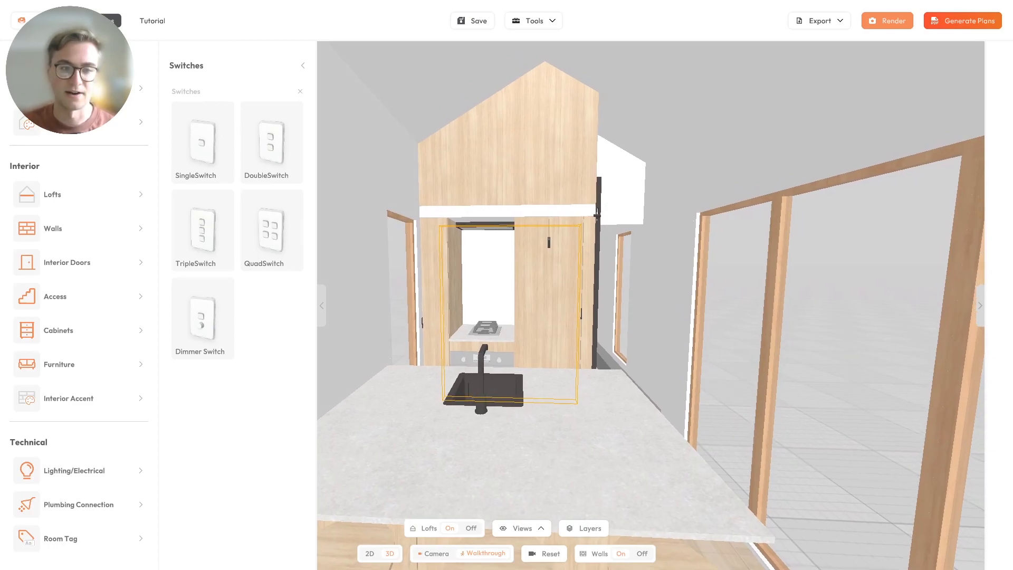
key("d")
key("a")
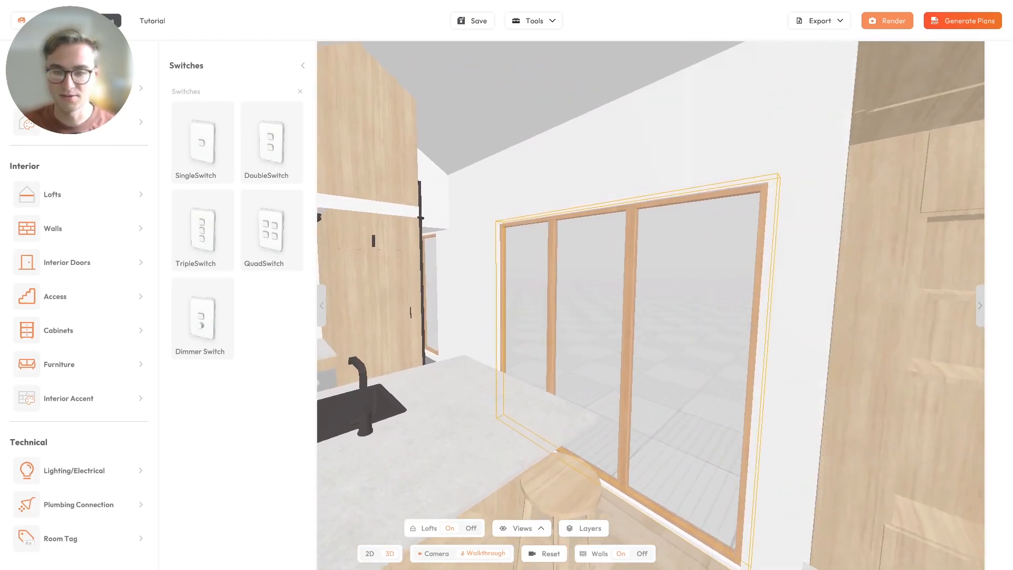
key("w")
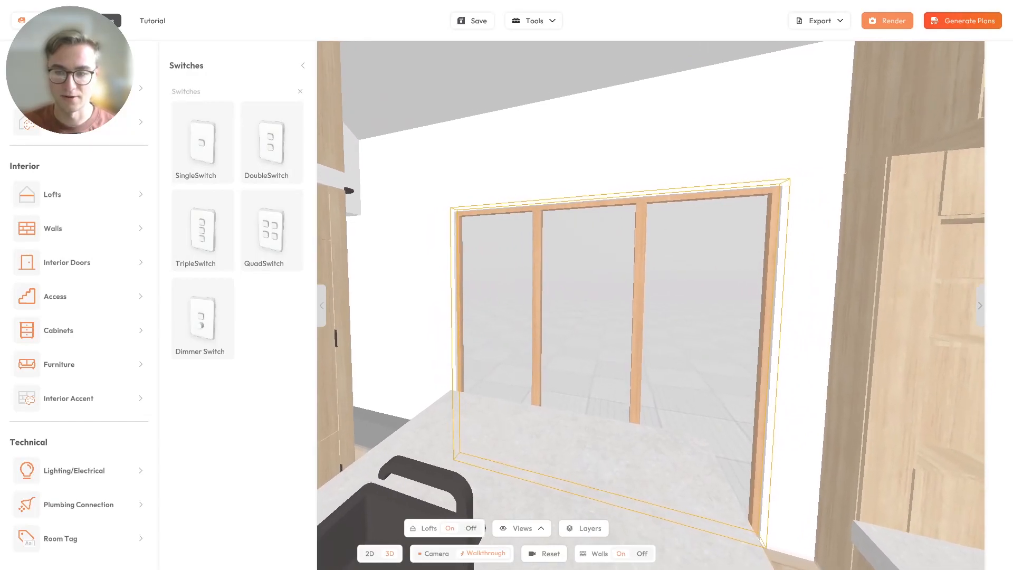
key("e")
key("Escape")
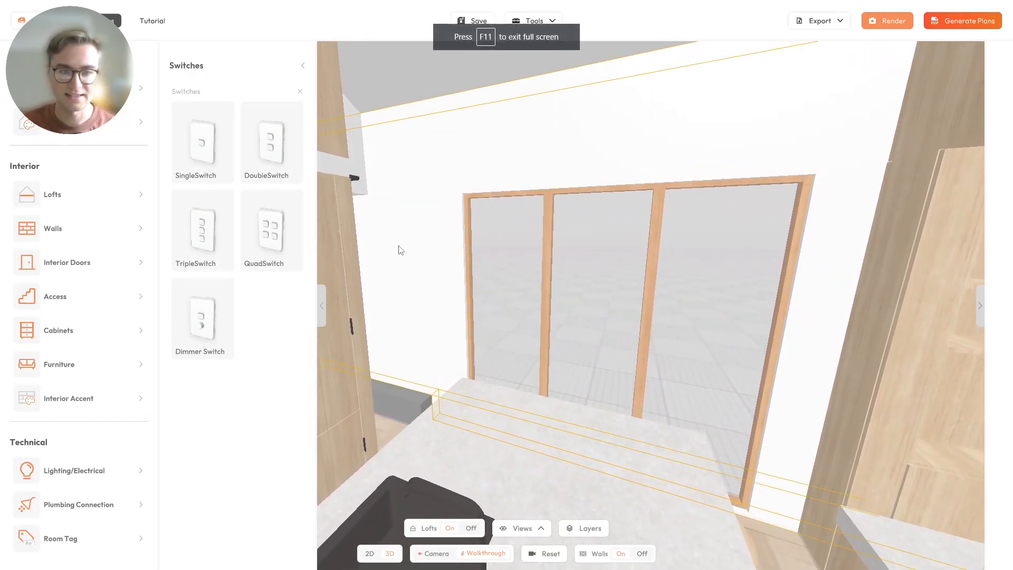
left_click(293, 173)
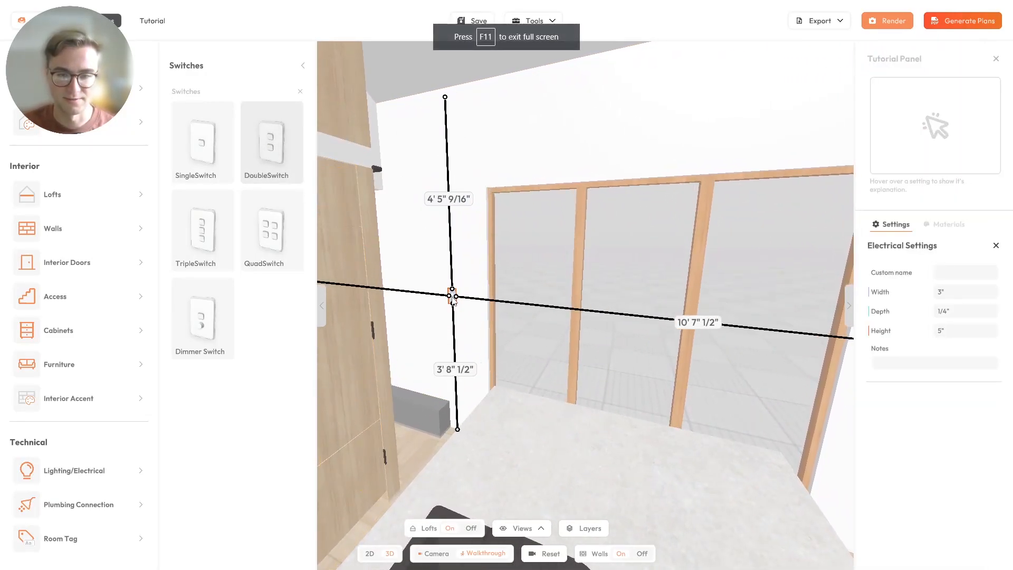
left_click(478, 320)
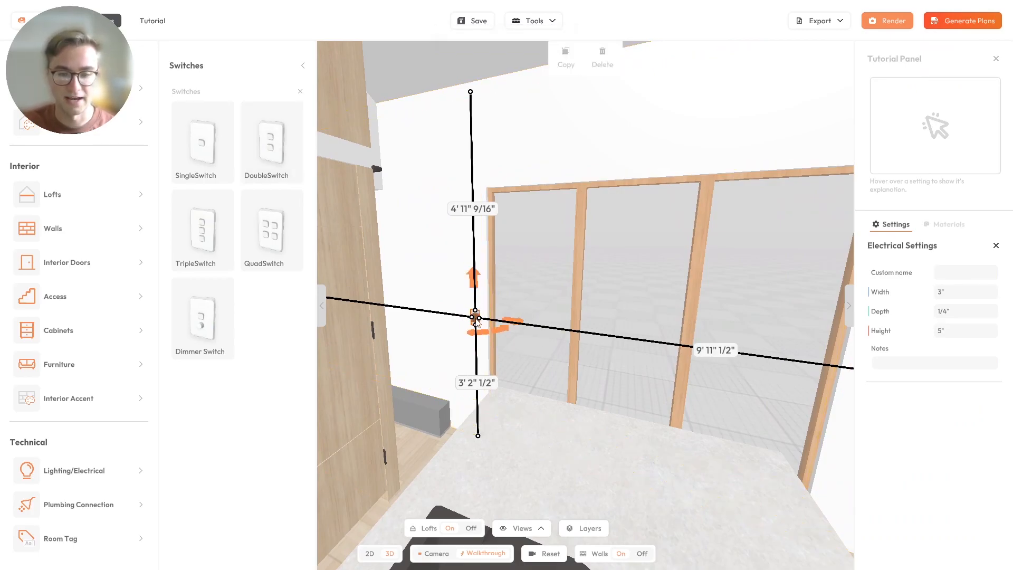
Place a single switch on the wall behind the cooktop, about 3' 2 1/2" above the floor and 11 1/2" from the nearer side
left_click_drag(667, 262, 488, 246)
key("w")
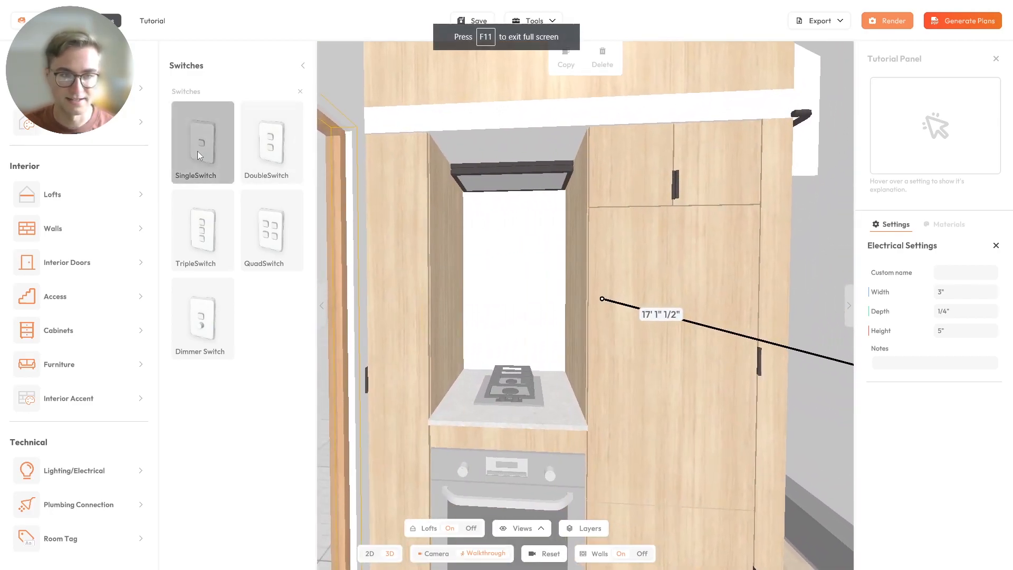
left_click(200, 151)
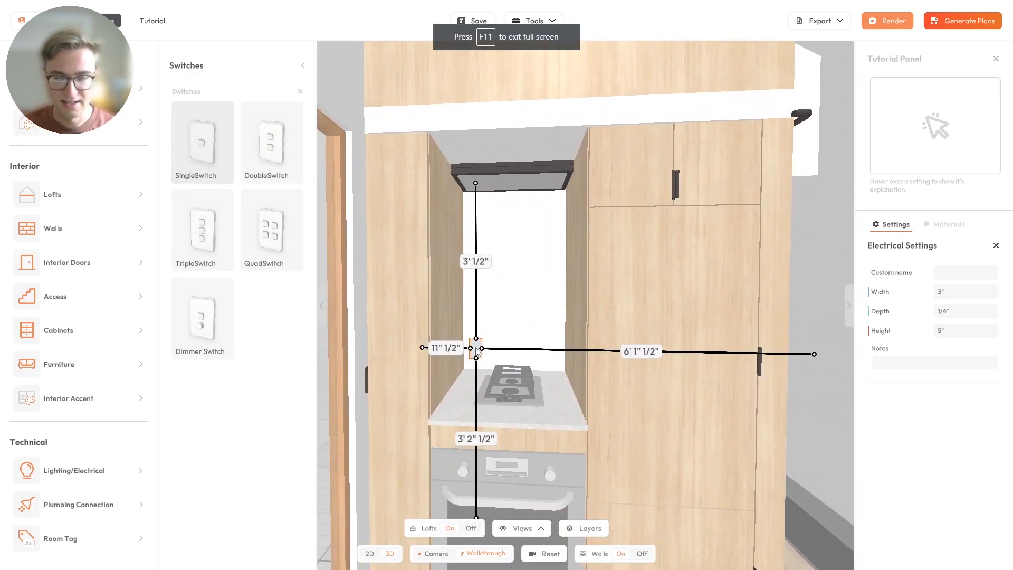
left_click(477, 353)
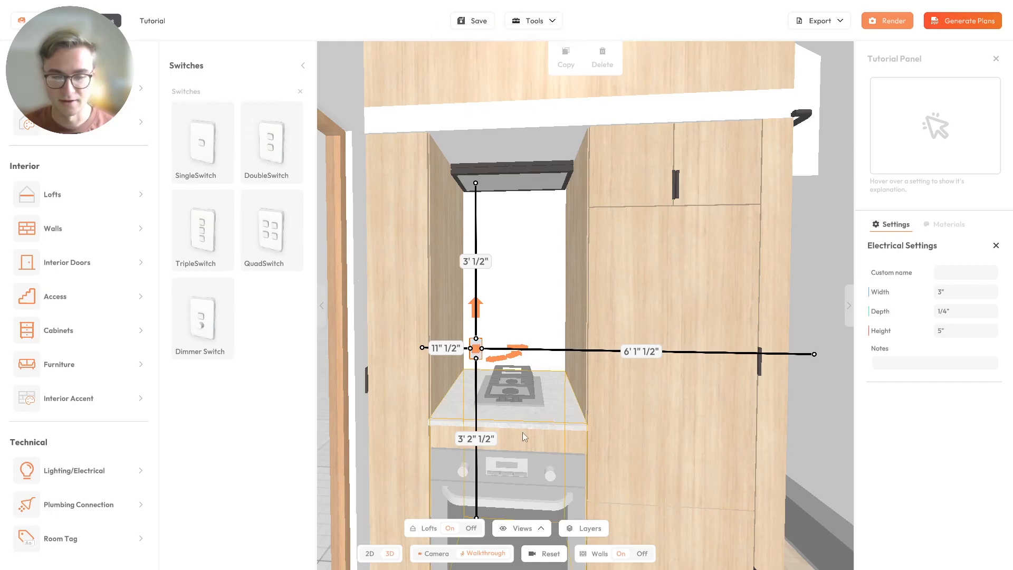
Place a triple switch on the bathroom wall between the door and toilet, about 3' 1 1/2" above the floor and 2 1/2" from the door
left_click_drag(623, 338, 480, 346)
key("s")
key("w")
key("w")
key("s")
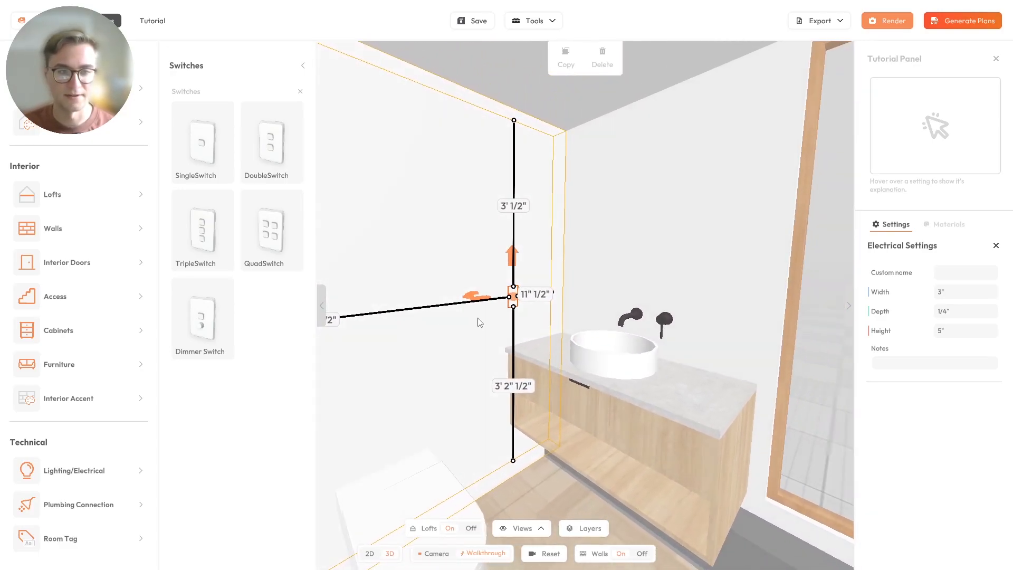
left_click(203, 232)
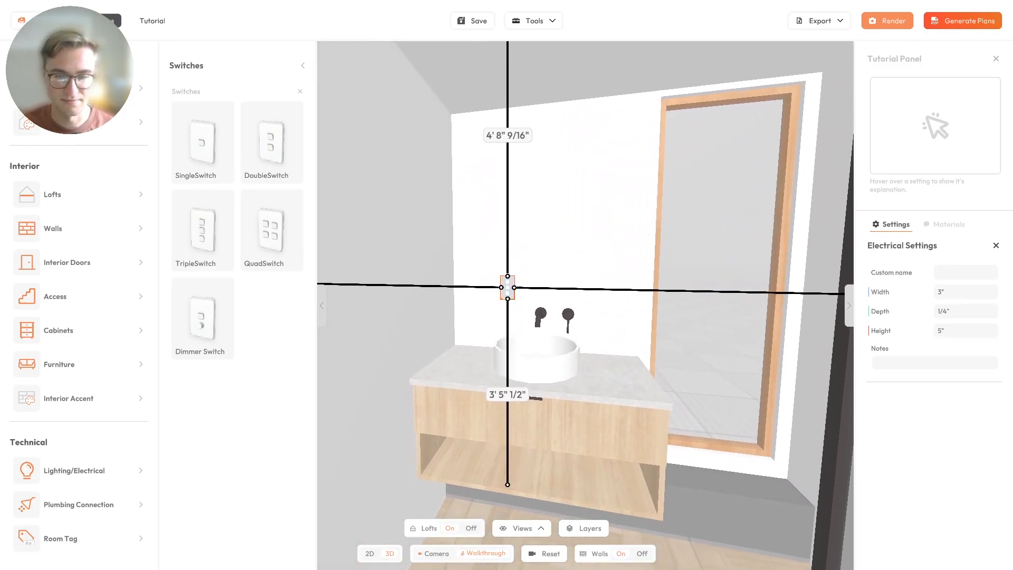
key("Escape")
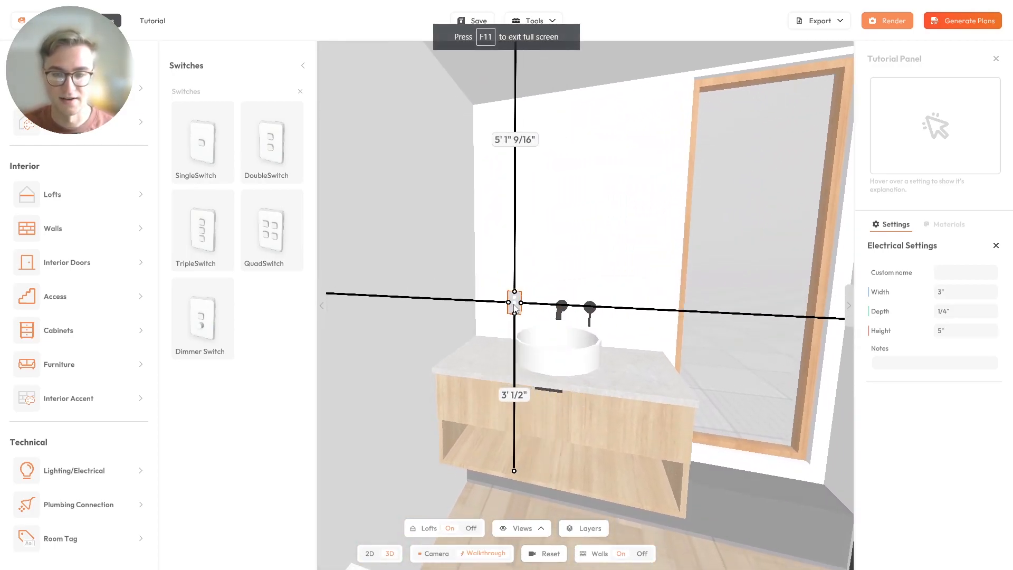
right_click_drag(487, 319, 511, 289)
key("w")
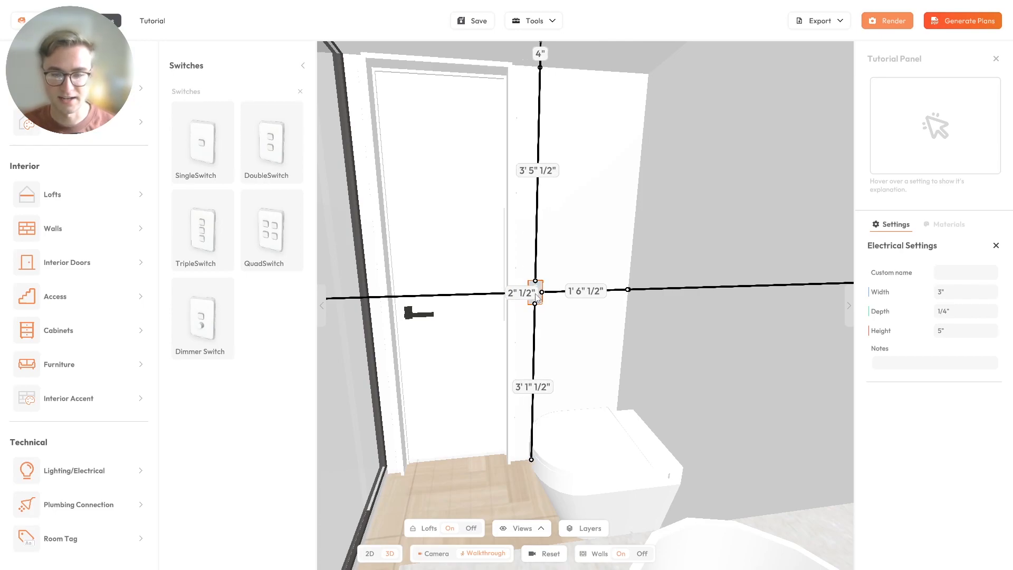
left_click_drag(526, 290, 238, 285)
Add a double switch in the bedroom and another on the loft's partition wall, about 1' 2 1/2" above the loft floor
key("w")
key("s")
key("w")
left_click_drag(596, 301, 572, 307)
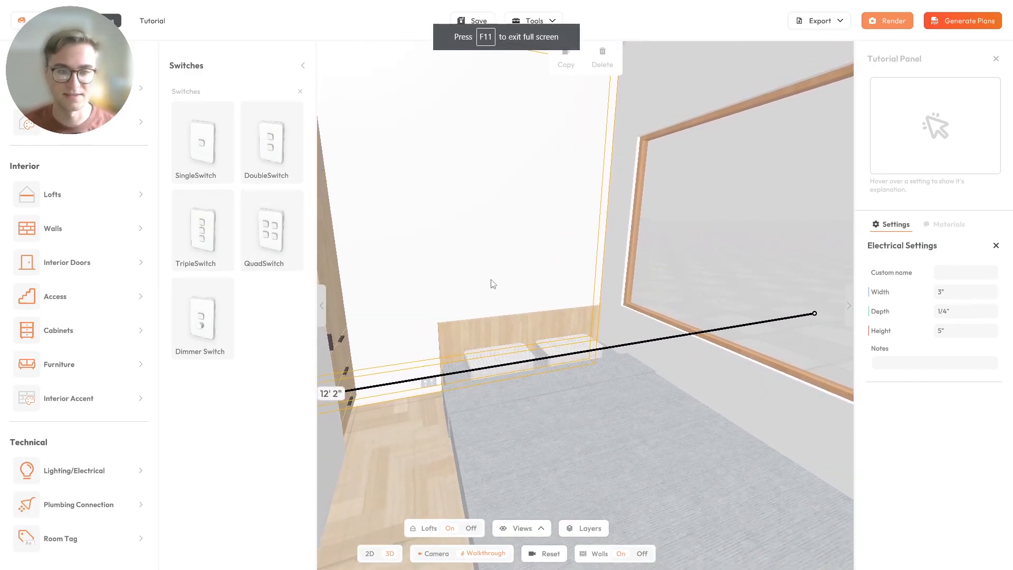
left_click(280, 160)
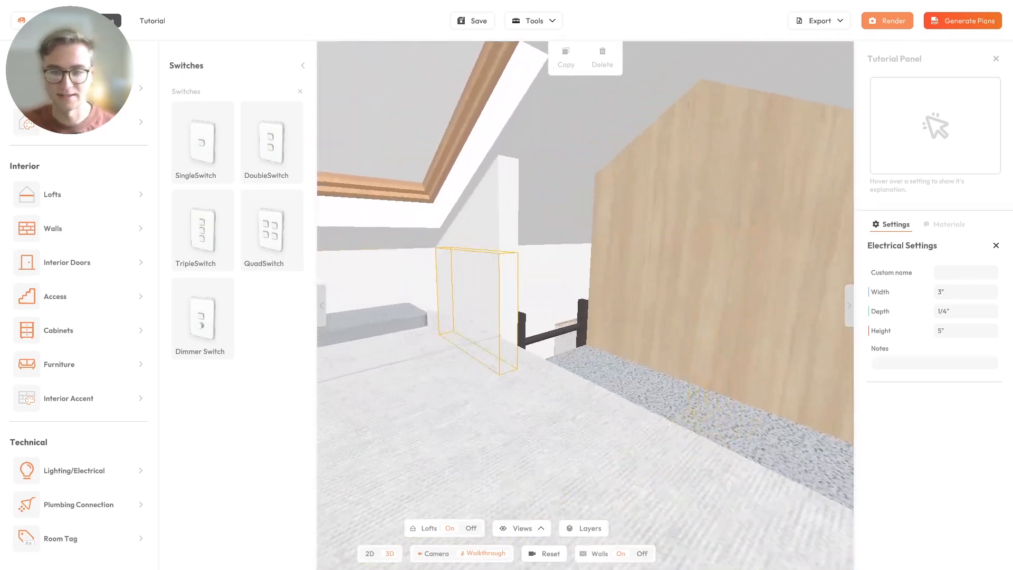
left_click(261, 144)
left_click(562, 273)
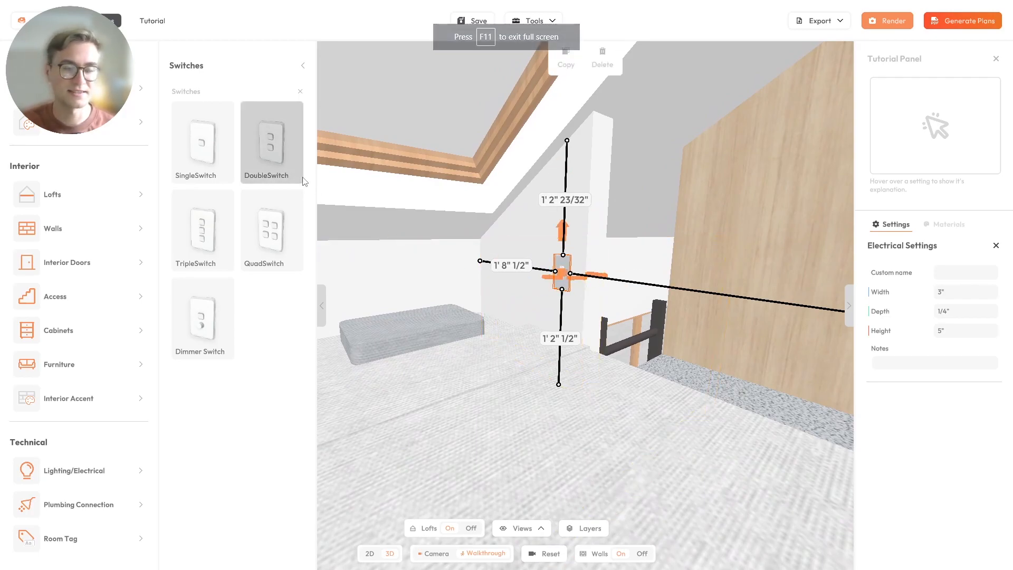
Place a downlight from the interior lights on the sloped ceiling near the kitchen, about 2' 5 11/32" from the ridge
left_click(303, 66)
key("w")
left_click_drag(451, 207, 499, 296)
key("s")
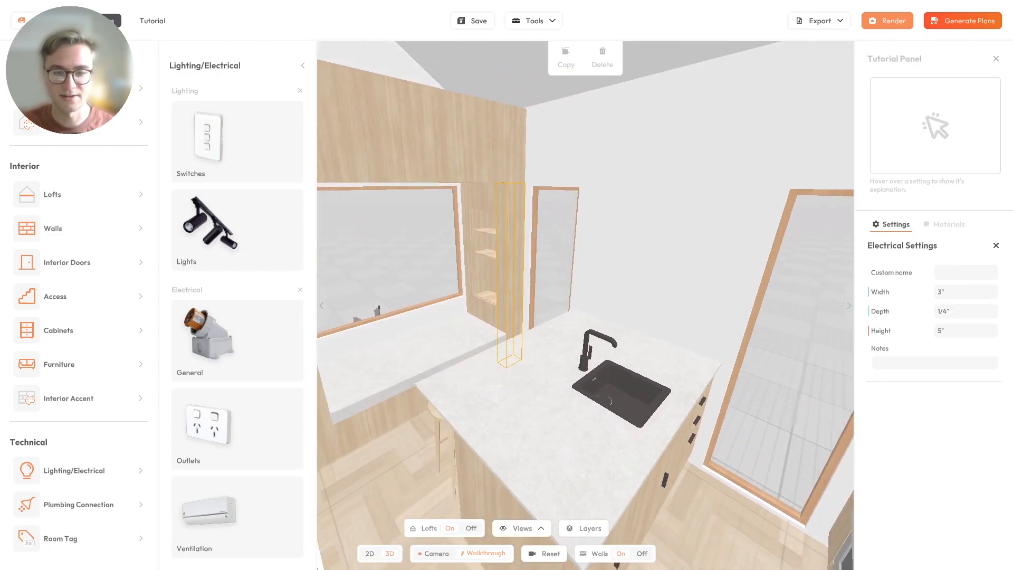
left_click_drag(451, 242, 536, 241)
key("s")
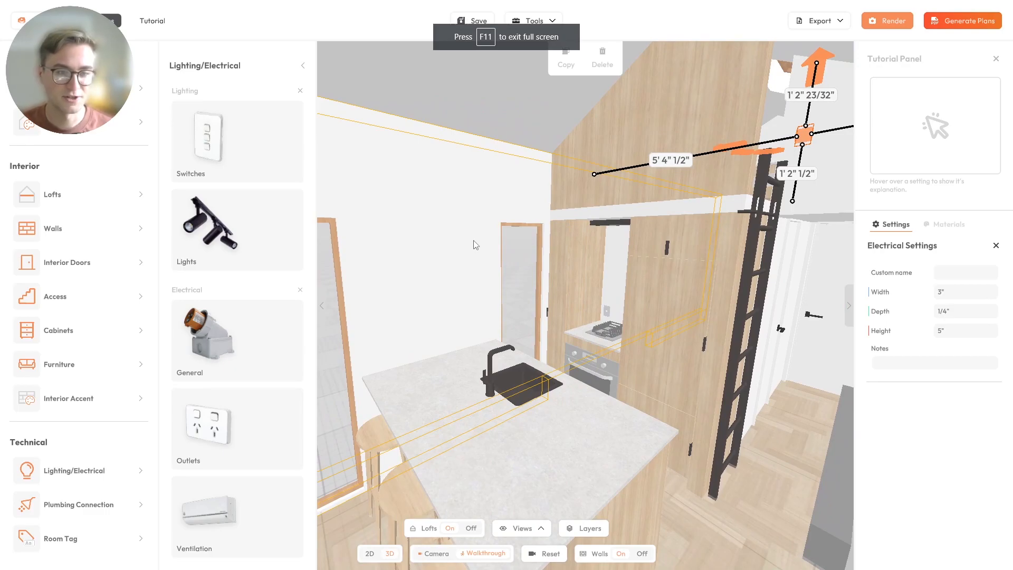
left_click_drag(463, 241, 601, 61)
left_click_drag(501, 258, 499, 227)
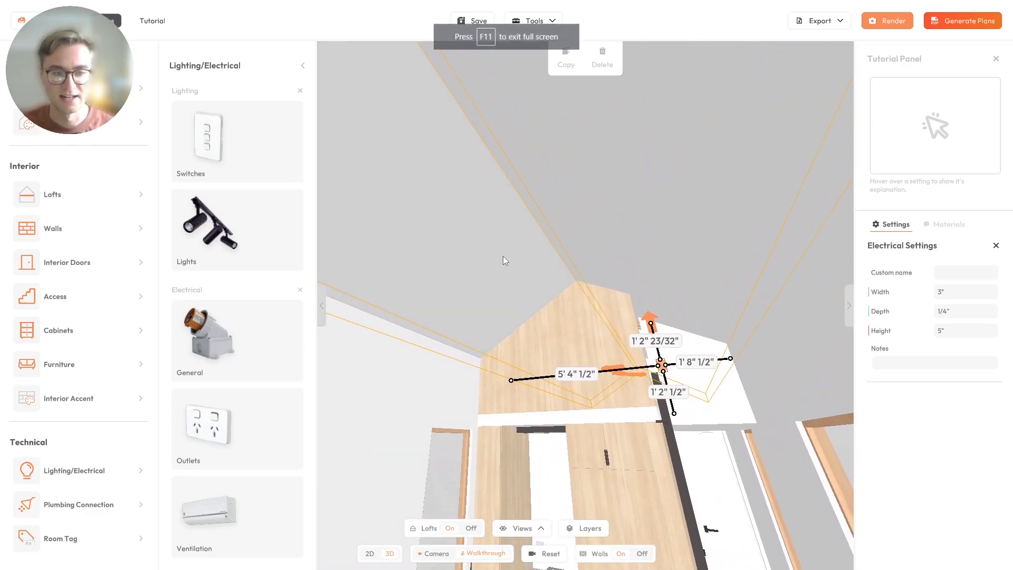
left_click(244, 259)
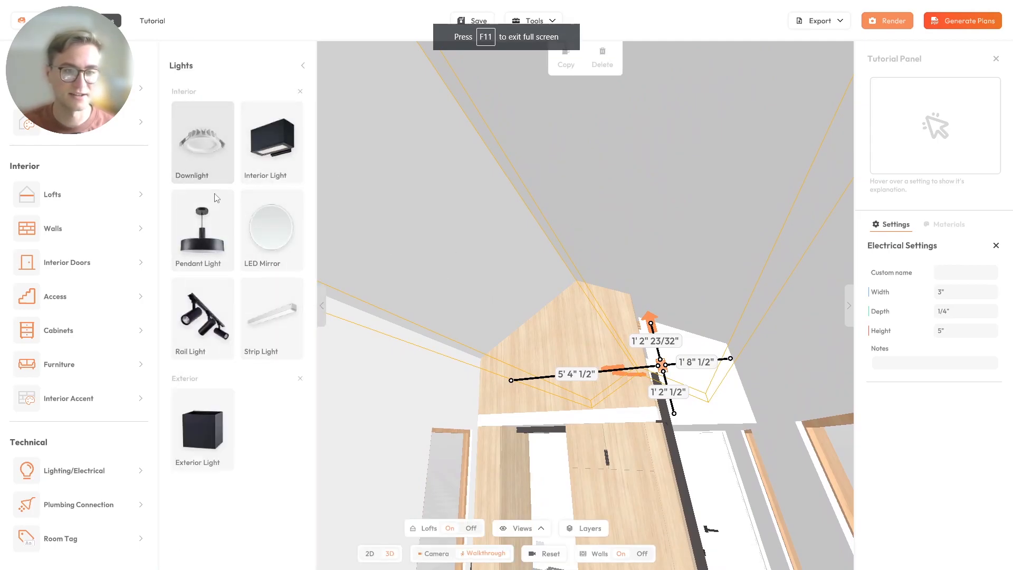
left_click_drag(493, 235, 515, 227)
left_click_drag(218, 161, 461, 309)
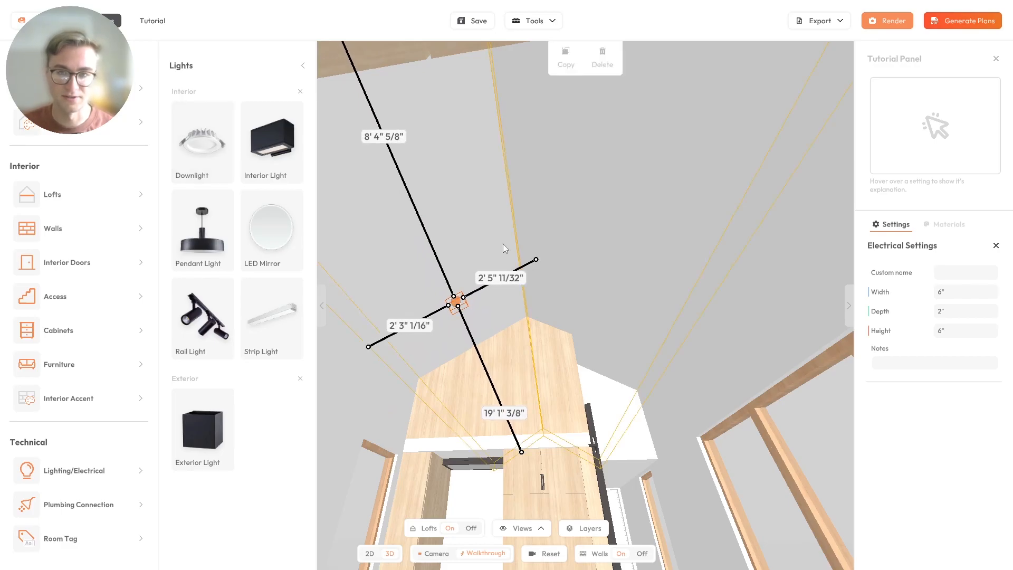
Copy the kitchen downlight and place the duplicate further along the same sloped ceiling
left_click(567, 63)
key("w")
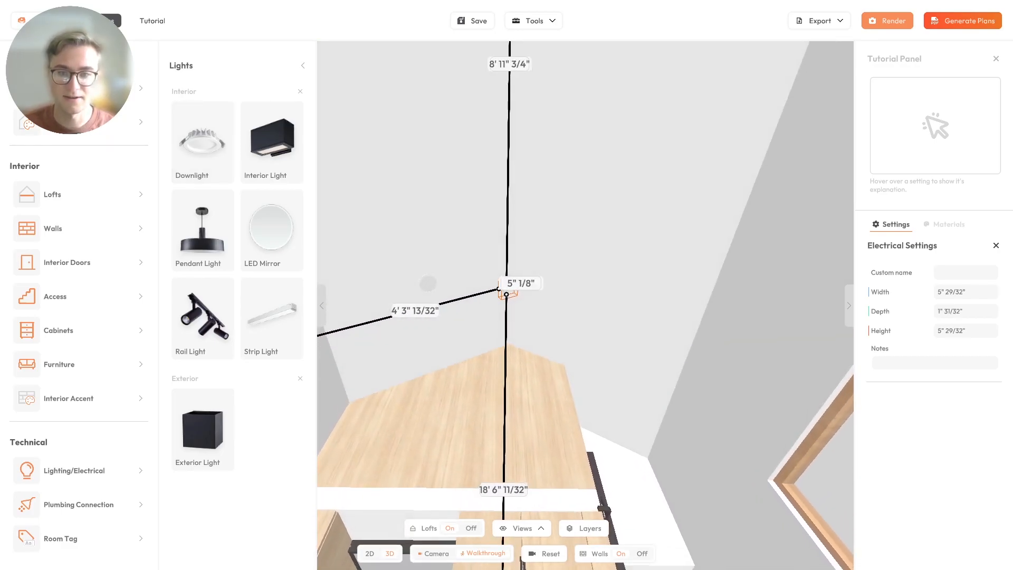
right_click_drag(506, 289, 507, 285)
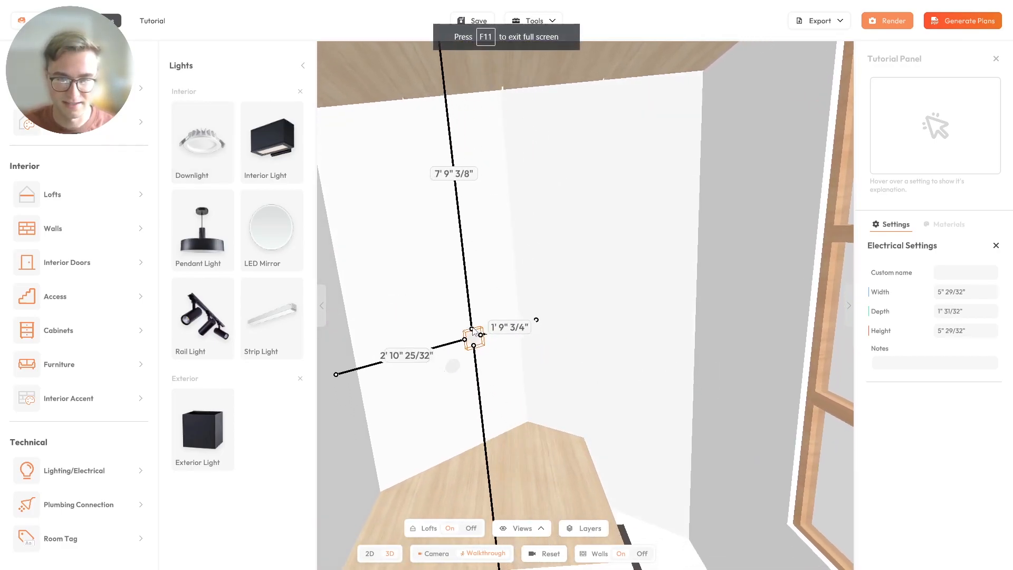
left_click(443, 288)
right_click_drag(450, 367, 575, 390)
left_click(617, 401)
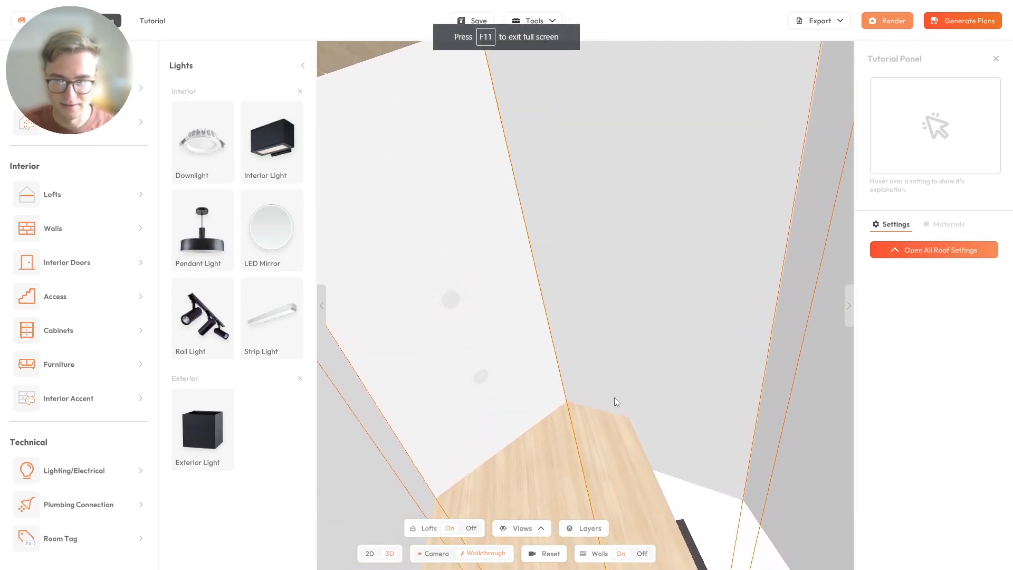
Disable roof selection in the selection layer settings
right_click_drag(497, 389, 581, 420)
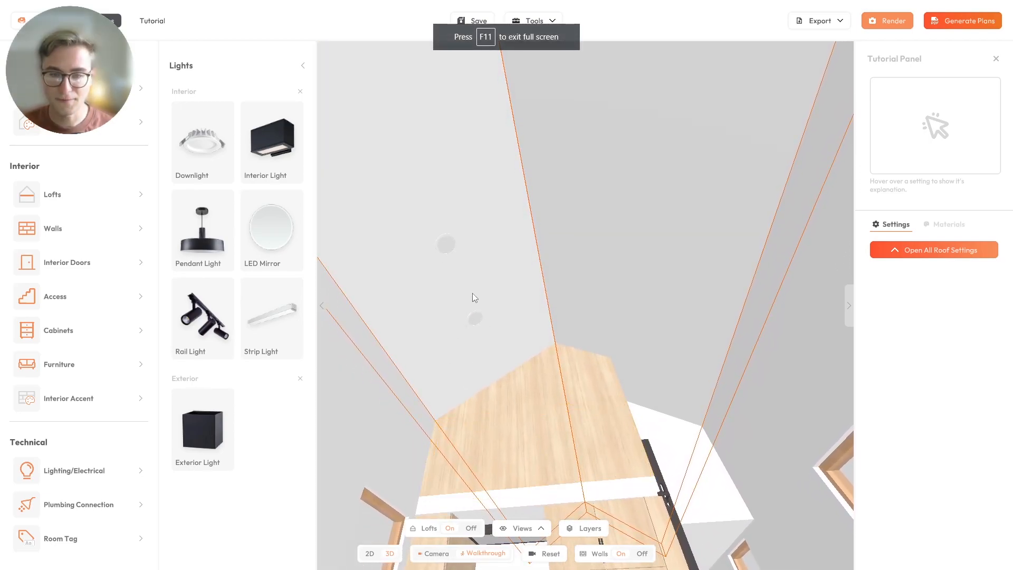
left_click_drag(510, 328, 562, 346)
left_click(644, 365)
key("a")
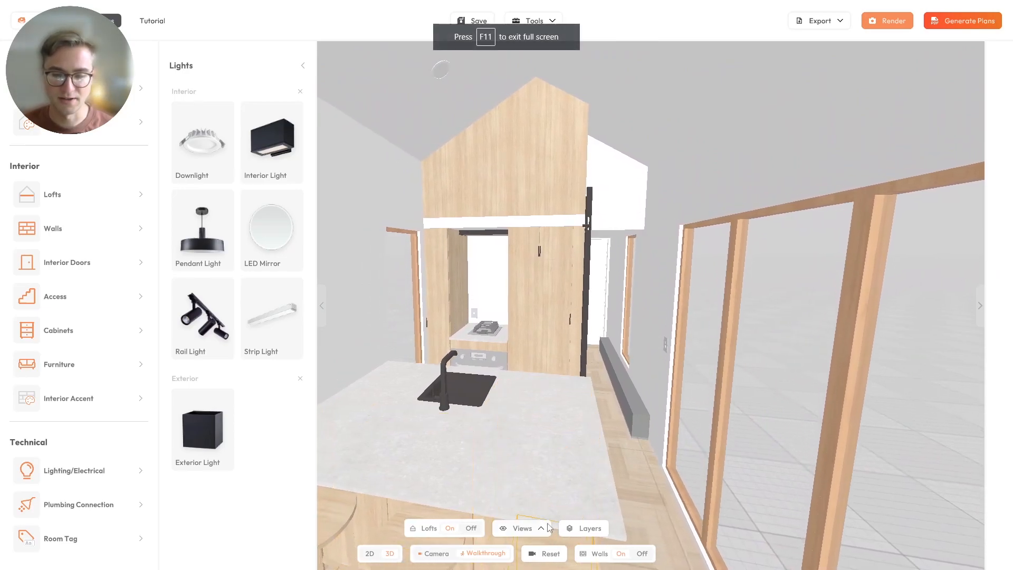
left_click(587, 529)
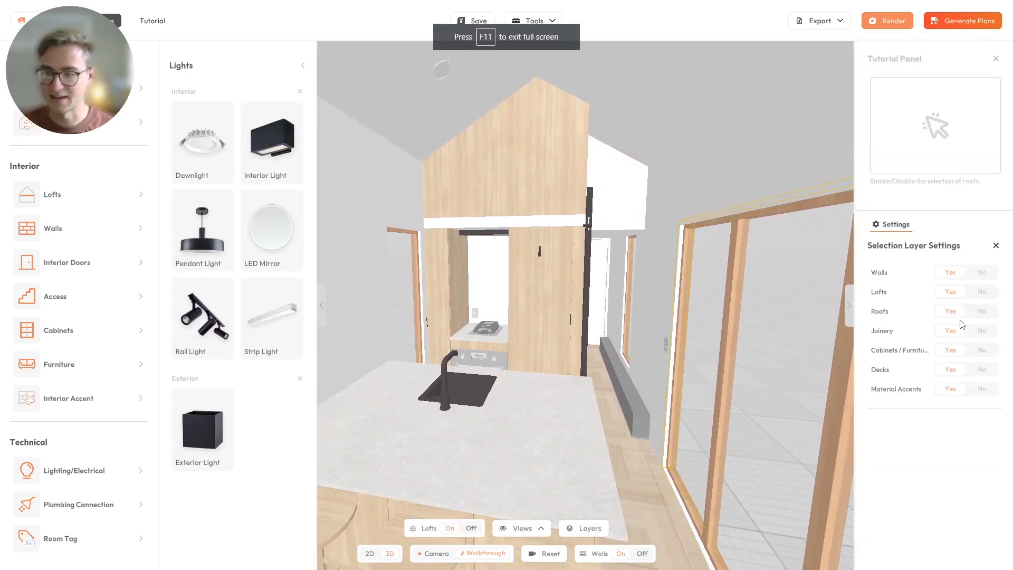
left_click_drag(617, 335, 554, 271)
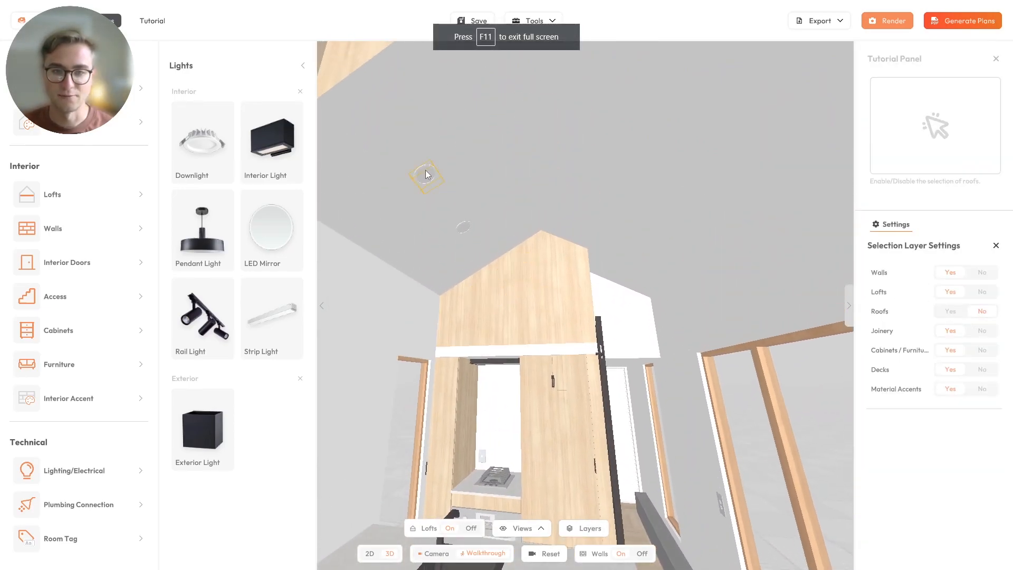
Copy a kitchen downlight onto the opposite slope of the ceiling
left_click(427, 175)
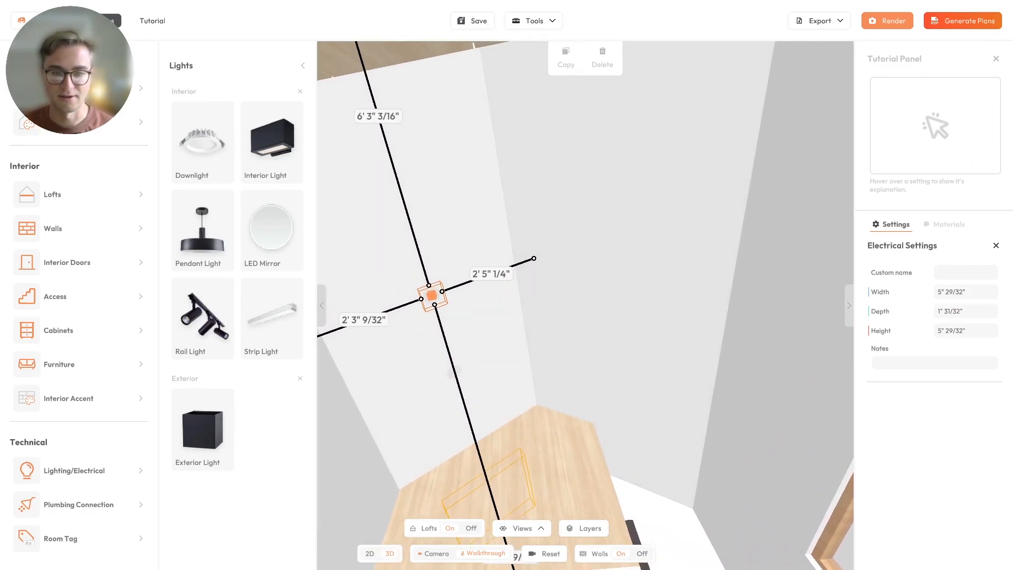
key("F11")
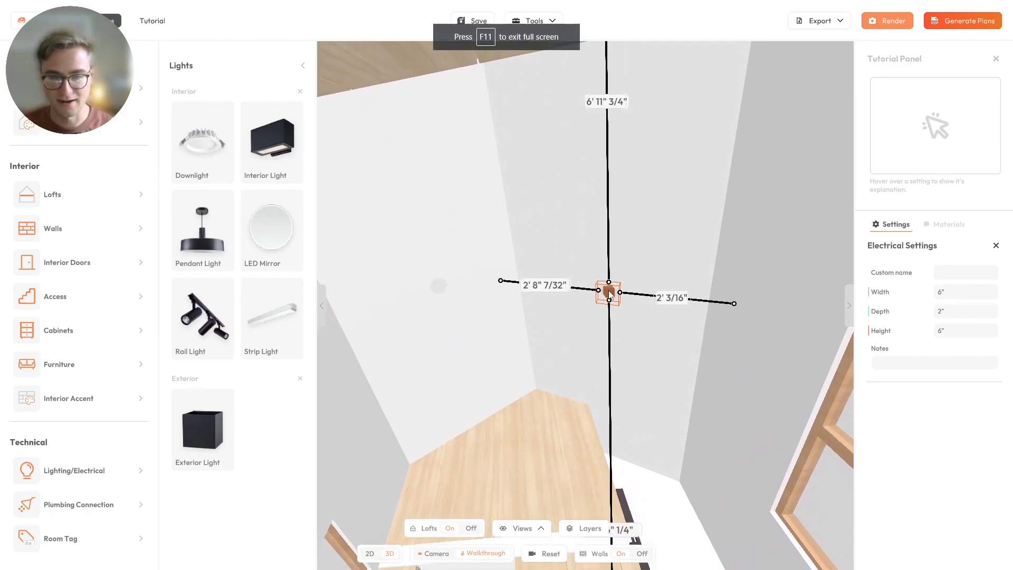
left_click_drag(602, 212, 568, 61)
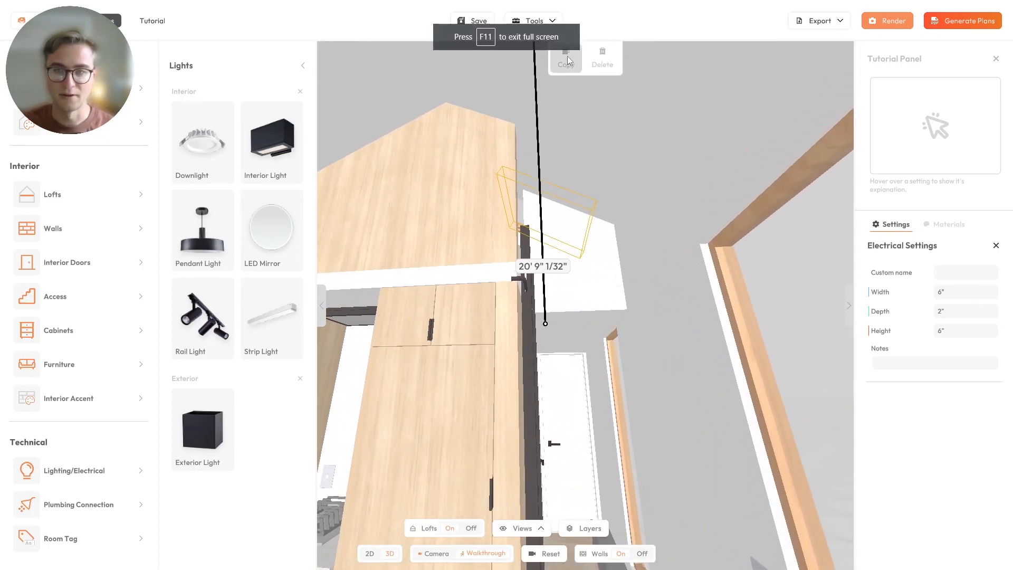
Add downlight copies to the bathroom ceiling near the shower and to both sloped ceilings below the skylights
left_click(566, 59)
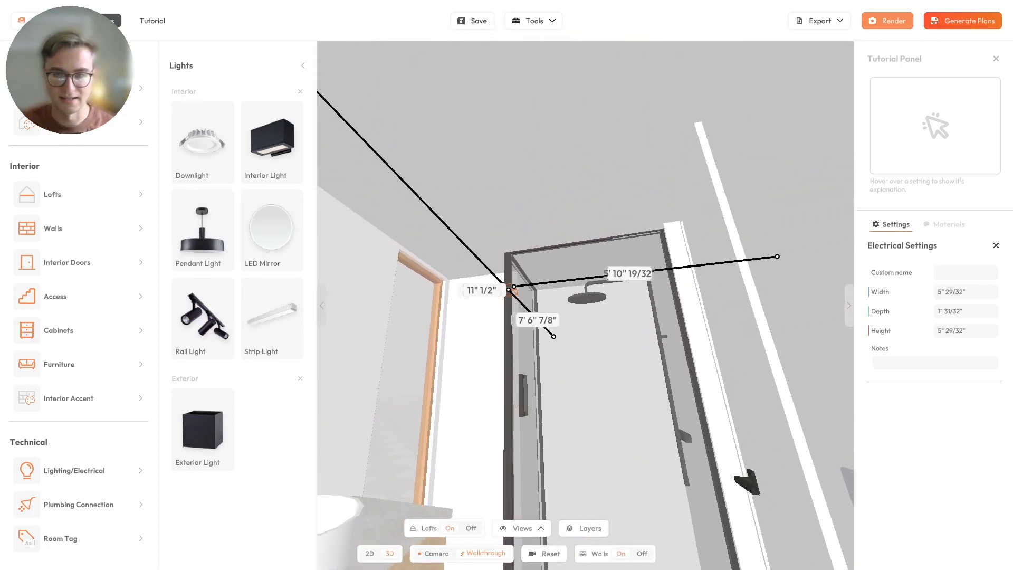
left_click_drag(511, 289, 522, 377)
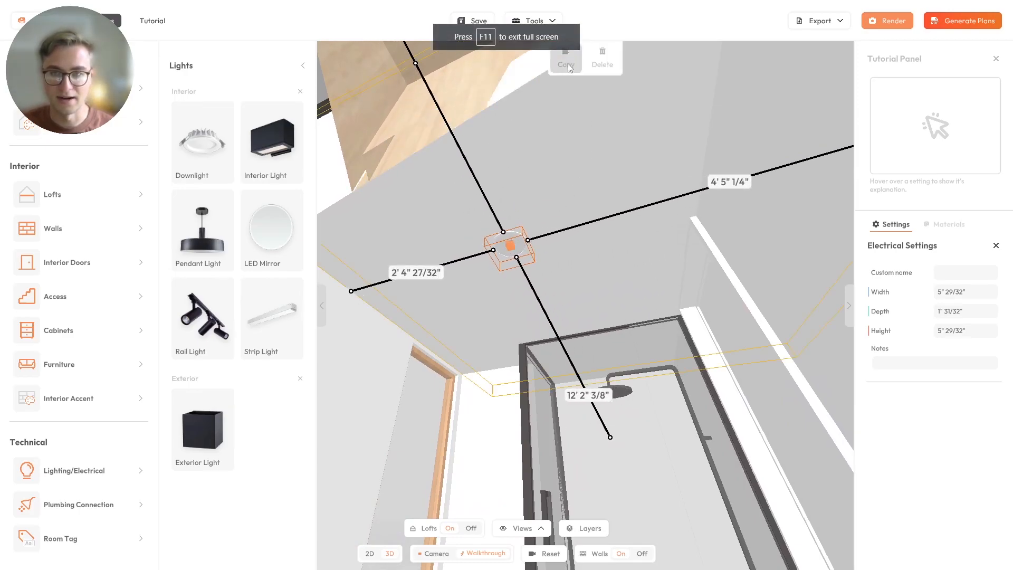
left_click(569, 67)
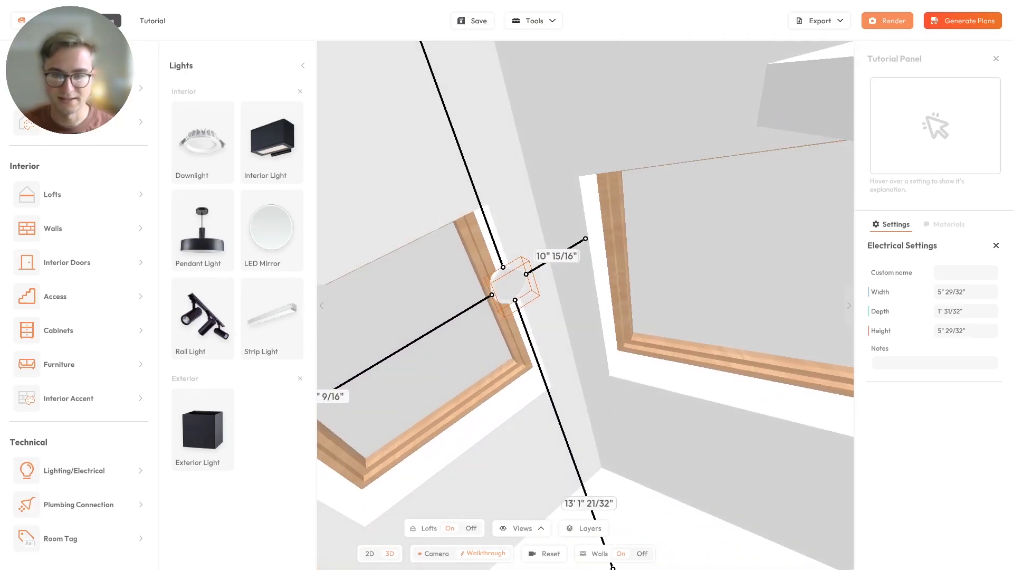
left_click_drag(510, 289, 569, 368)
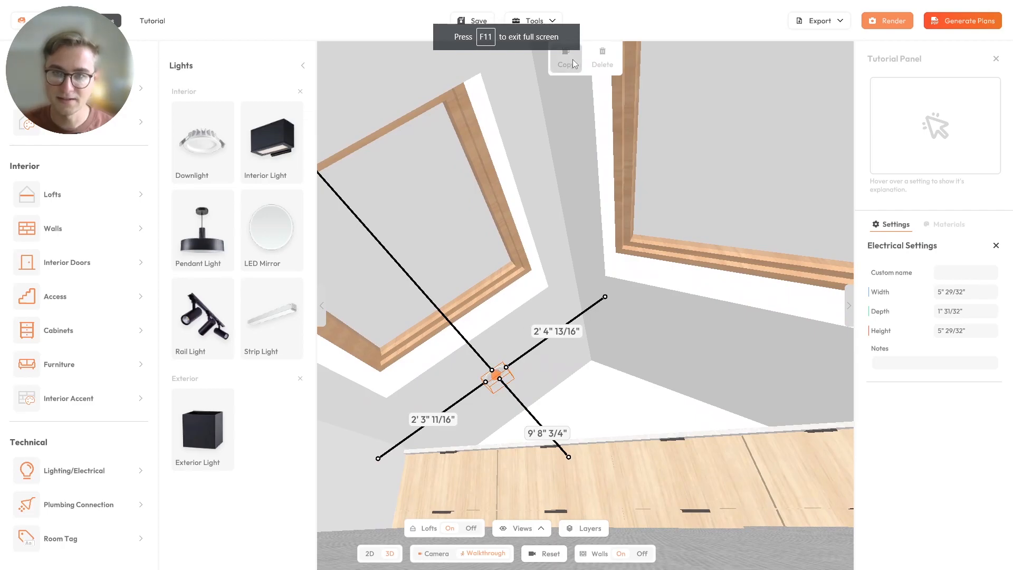
left_click_drag(672, 326, 644, 212)
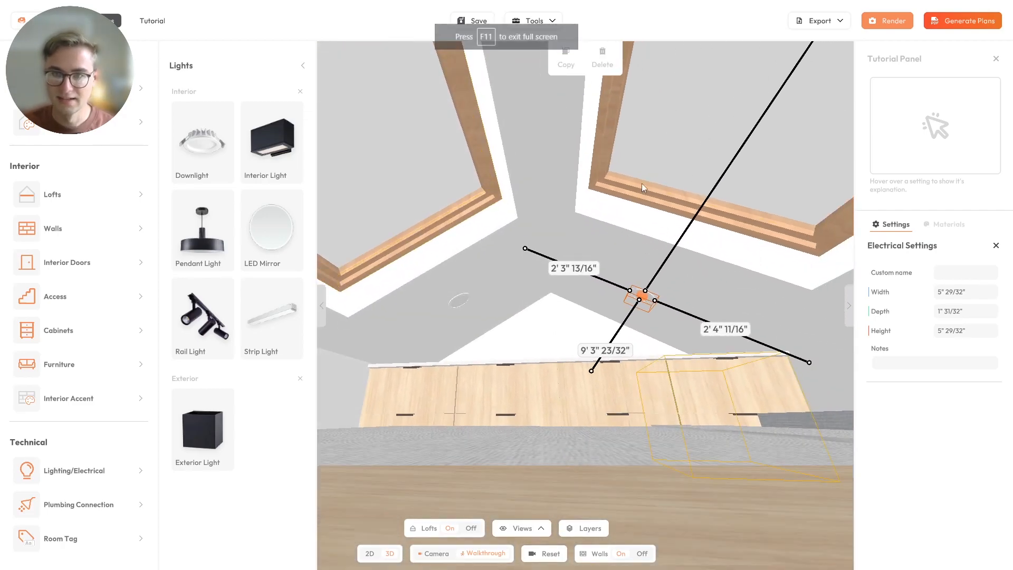
Add a downlight copy to each slope of the loft ceiling, the first about 3' 11" from the white end wall
left_click(569, 68)
key("w")
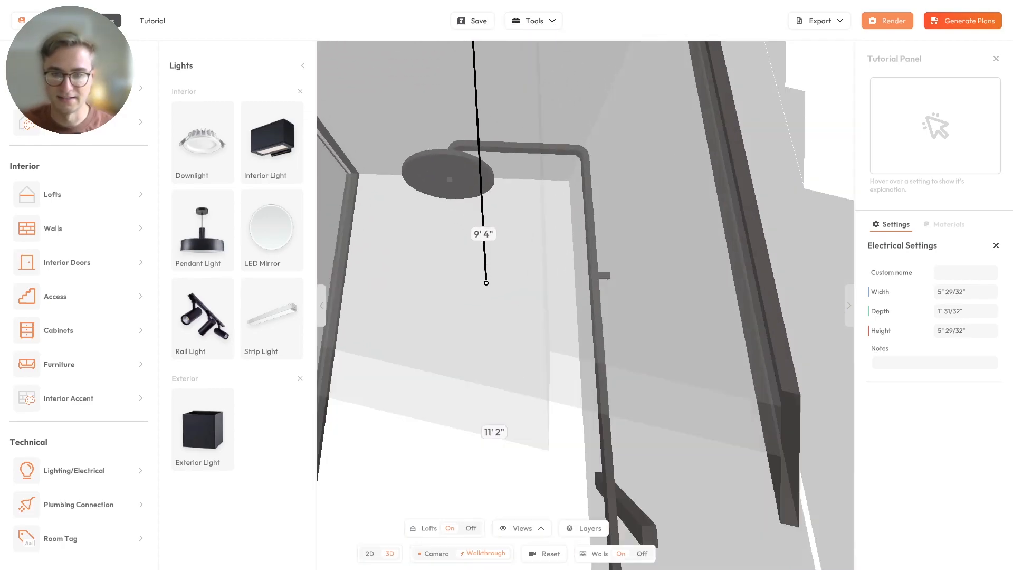
left_click_drag(470, 325, 514, 295)
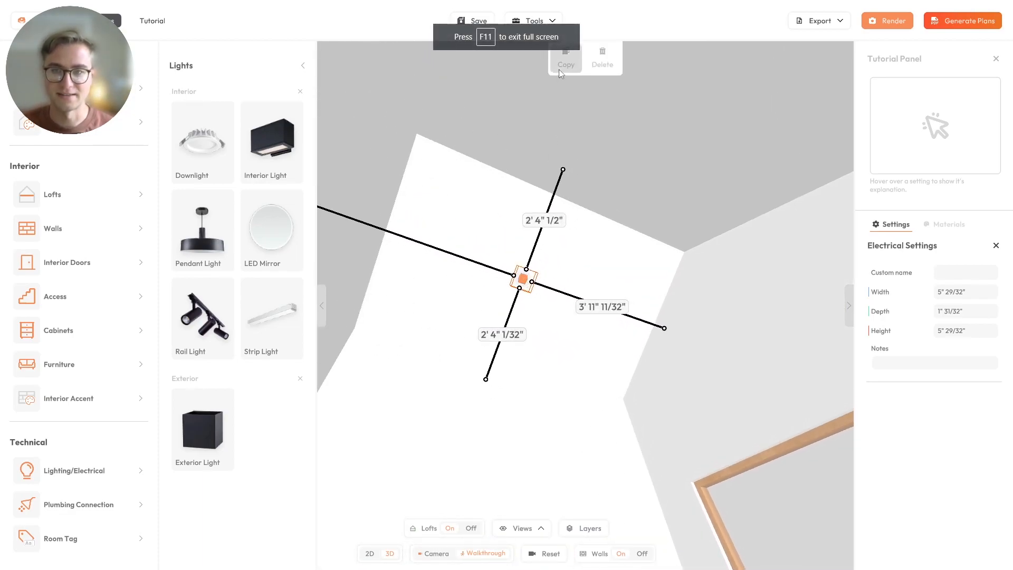
left_click_drag(584, 146, 589, 168)
key("w")
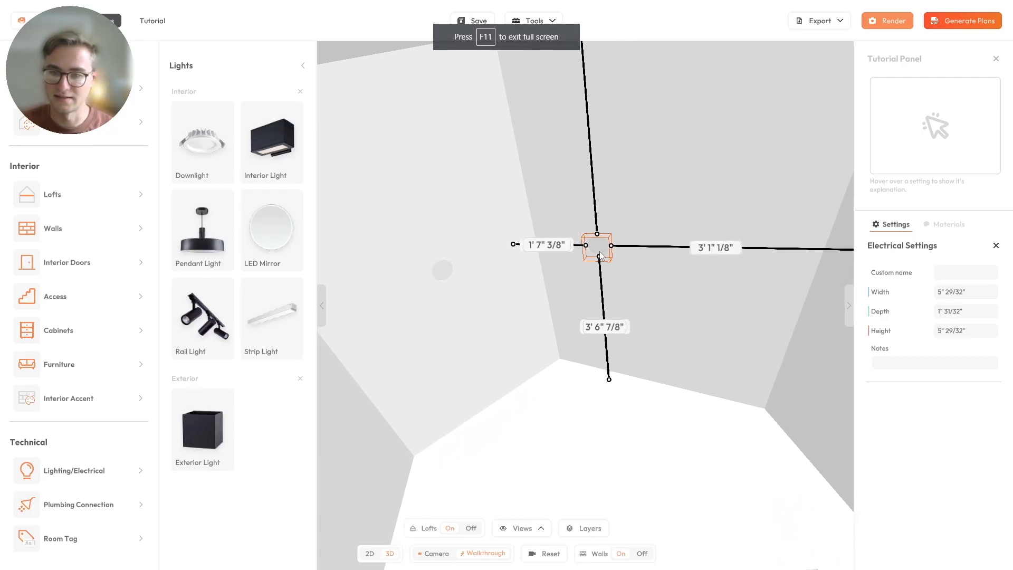
left_click_drag(623, 254, 528, 269)
Mount an LED mirror on the bathroom wall above the basin, about 3' 9 1/2" above the floor
key("w")
mouse_move(603, 206)
left_mouse_down()
mouse_move(501, 253)
mouse_move(580, 248)
mouse_move(660, 263)
mouse_move(603, 206)
left_mouse_up()
key("w")
left_click(252, 254)
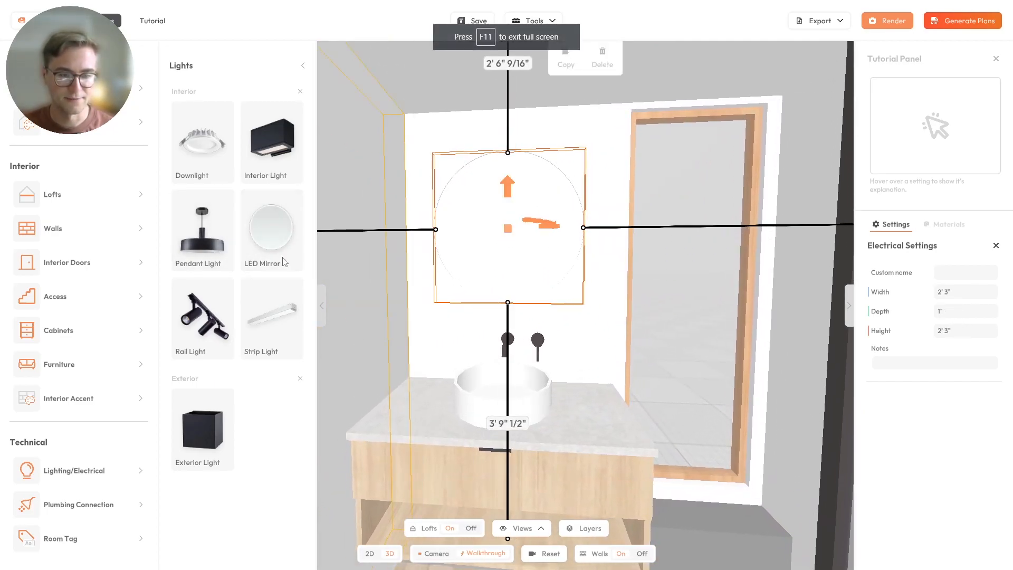
Place an exterior light on the corrugated outside wall beside the sliding doors, on the side nearer the wall's end
left_click_drag(422, 254, 730, 244)
key("w")
key("s")
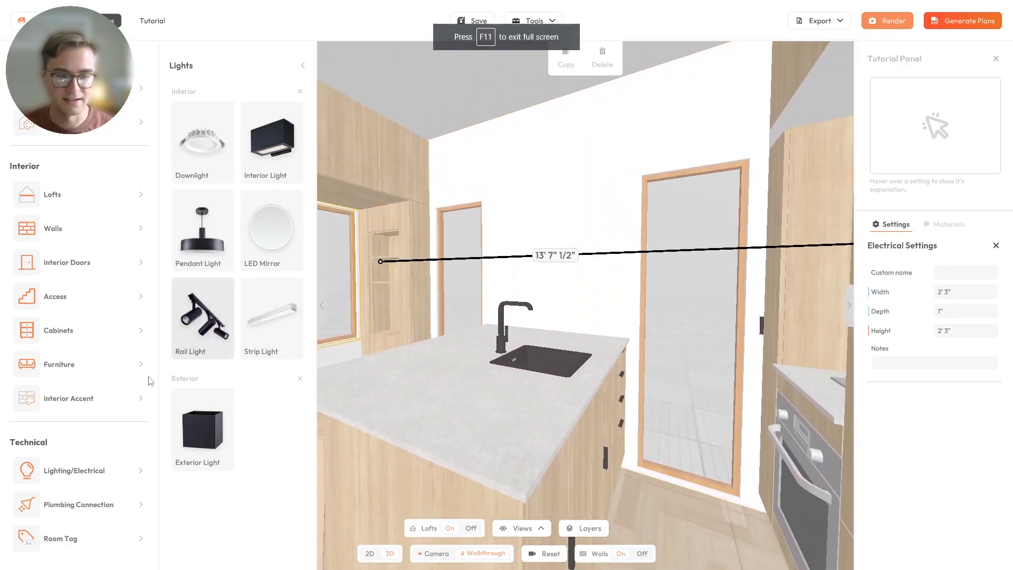
key("s")
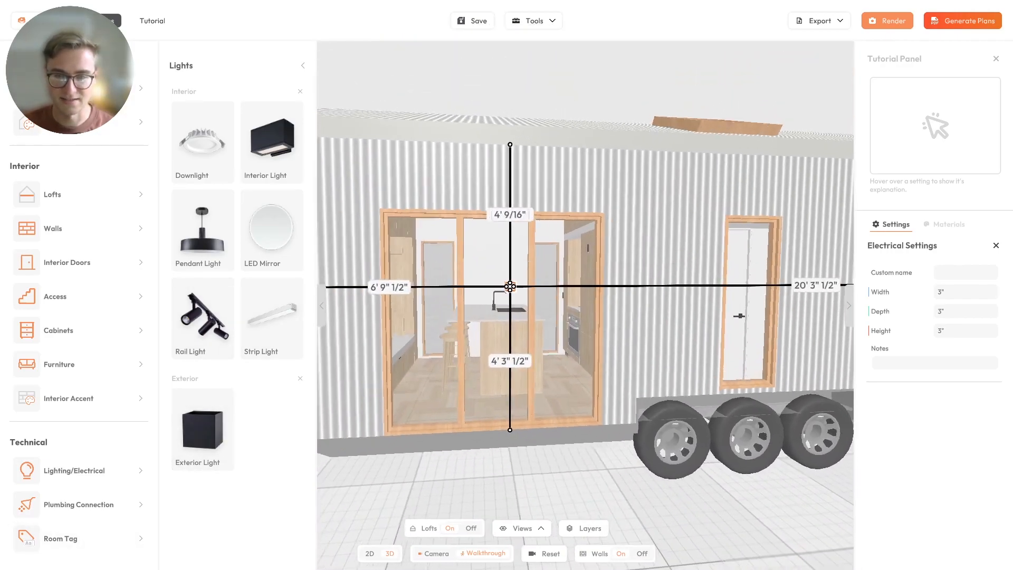
left_click_drag(441, 274, 438, 235)
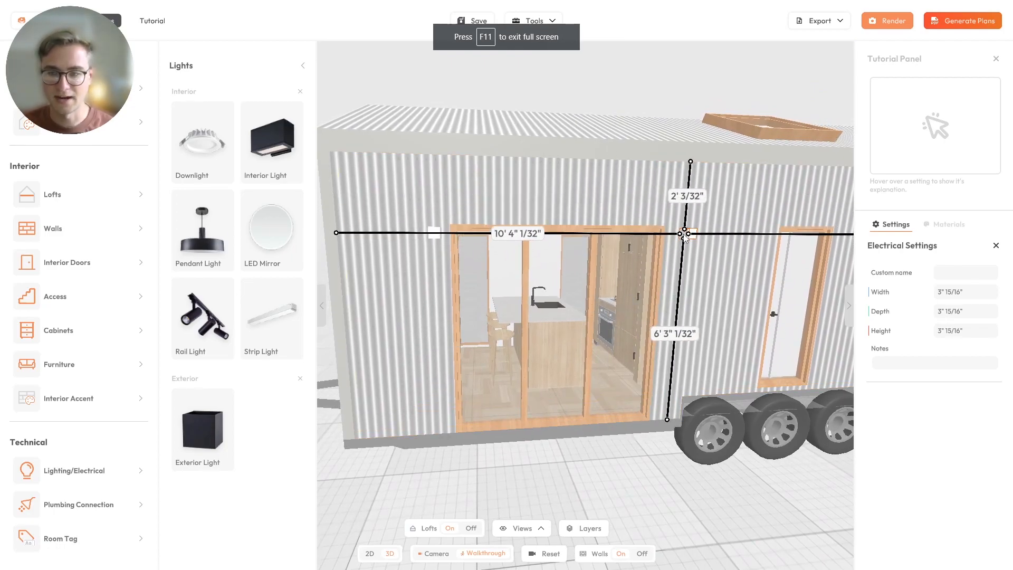
Place a copied exterior light on the sliding doors' other side, about 6' 3" up and 10' 1" from the wall's end
key("s")
left_click_drag(676, 239, 654, 224)
key("a")
key("w")
key("w")
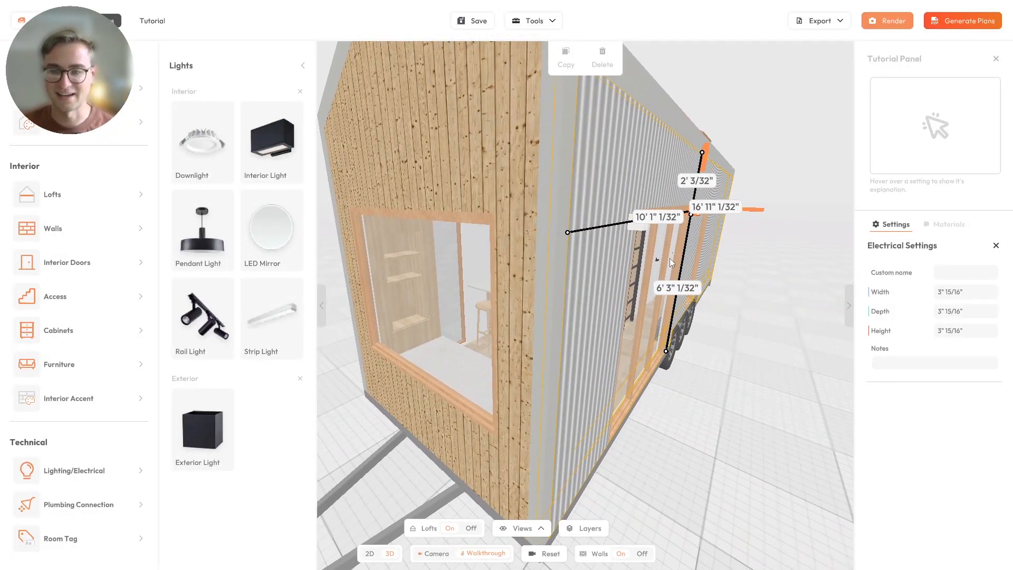
left_click(714, 372)
Inspect the exterior lights on both sides of the sliding doors and return inside to the kitchen
key("d")
key("w")
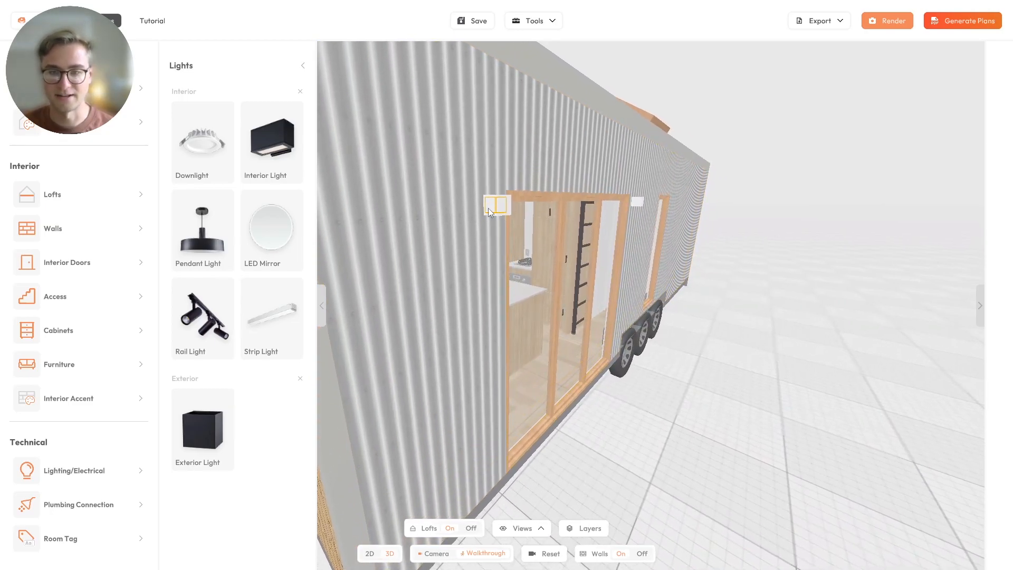
key("w")
left_click_drag(490, 231, 644, 240)
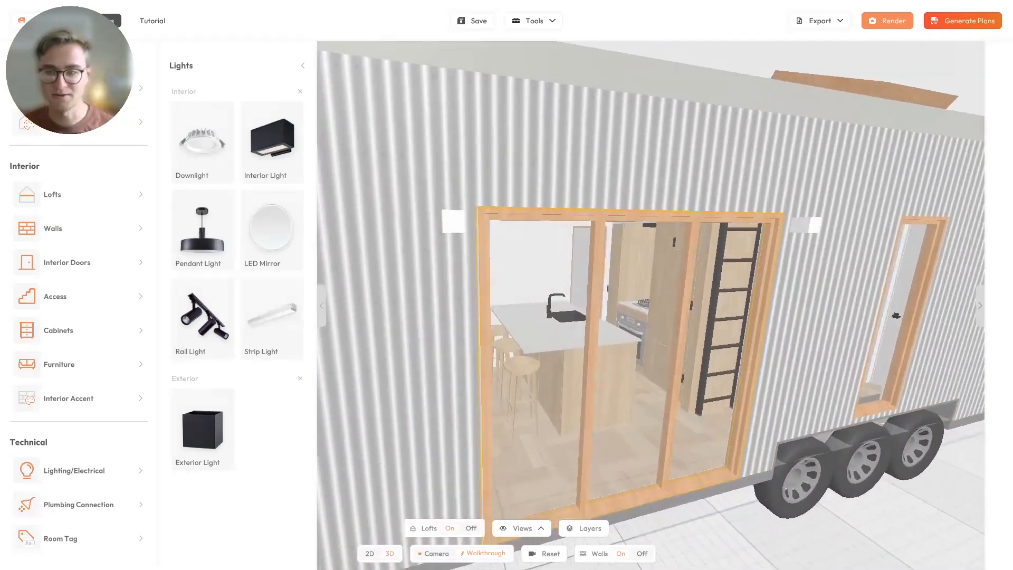
key("s")
key("w")
key("w")
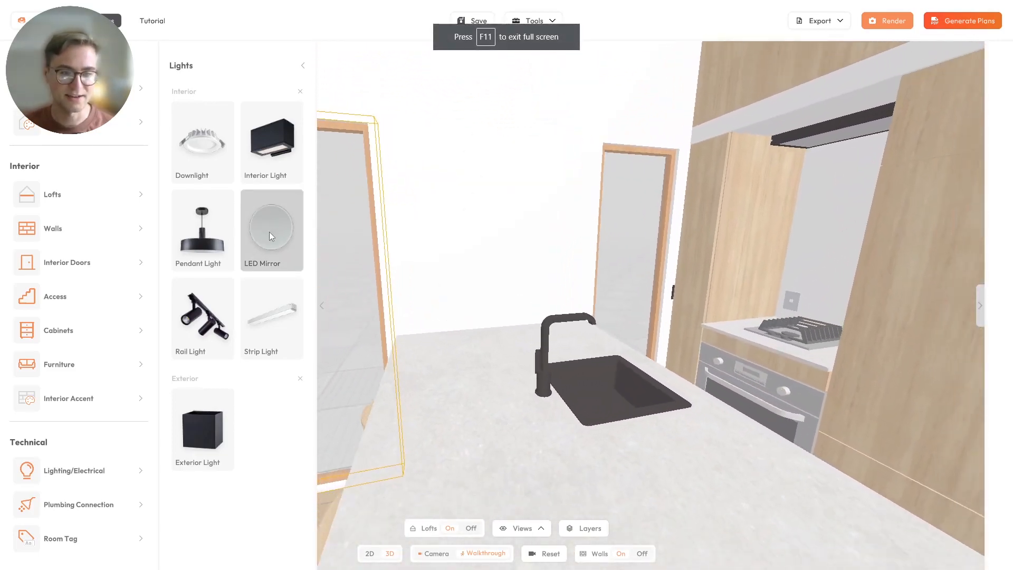
key("s")
left_click_drag(591, 253, 533, 245)
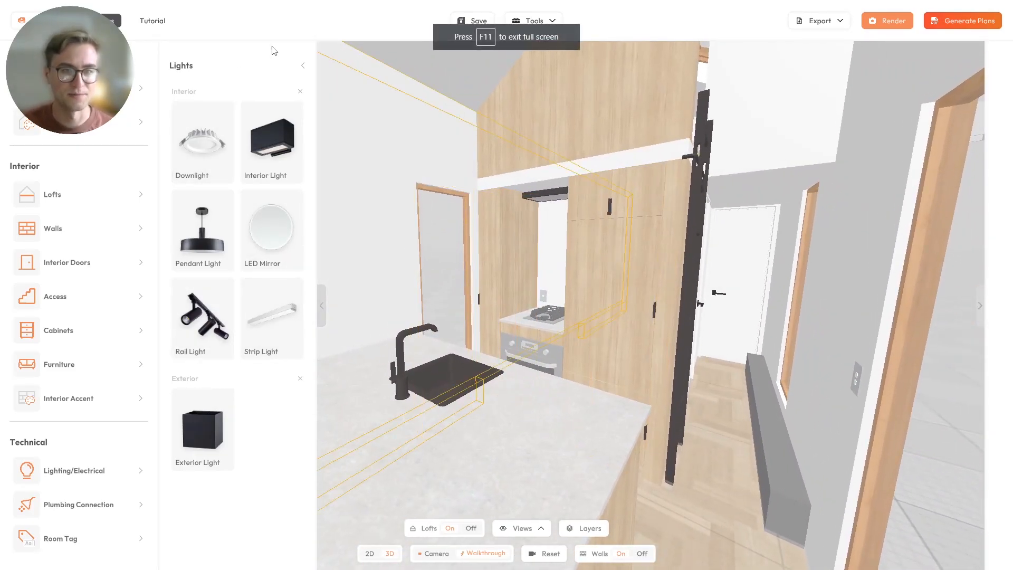
Place a double outlet on the wall between the two windows behind the kitchen counter, about 3' 1 1/2" above the floor
left_click(303, 66)
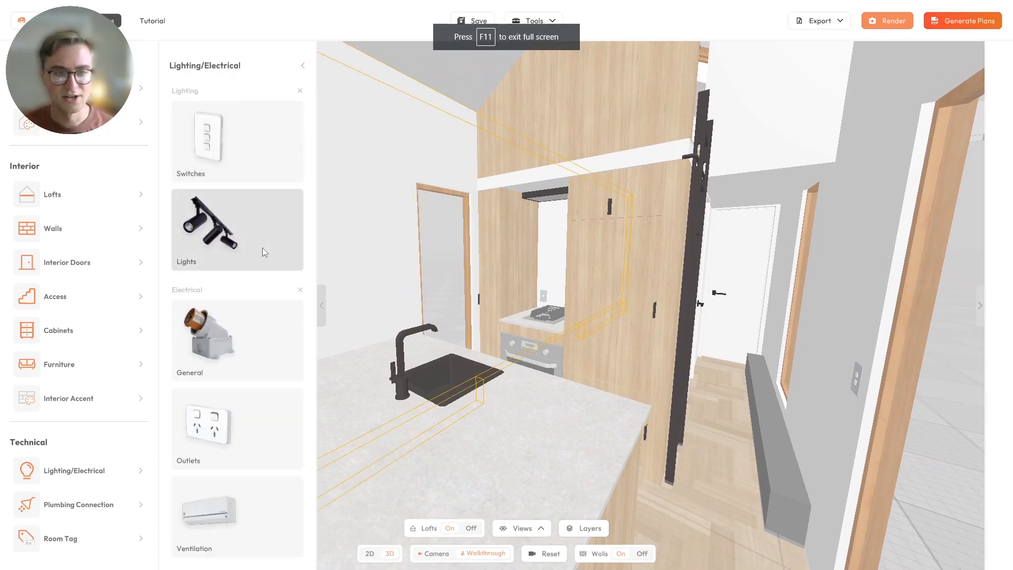
left_click_drag(355, 278, 399, 259)
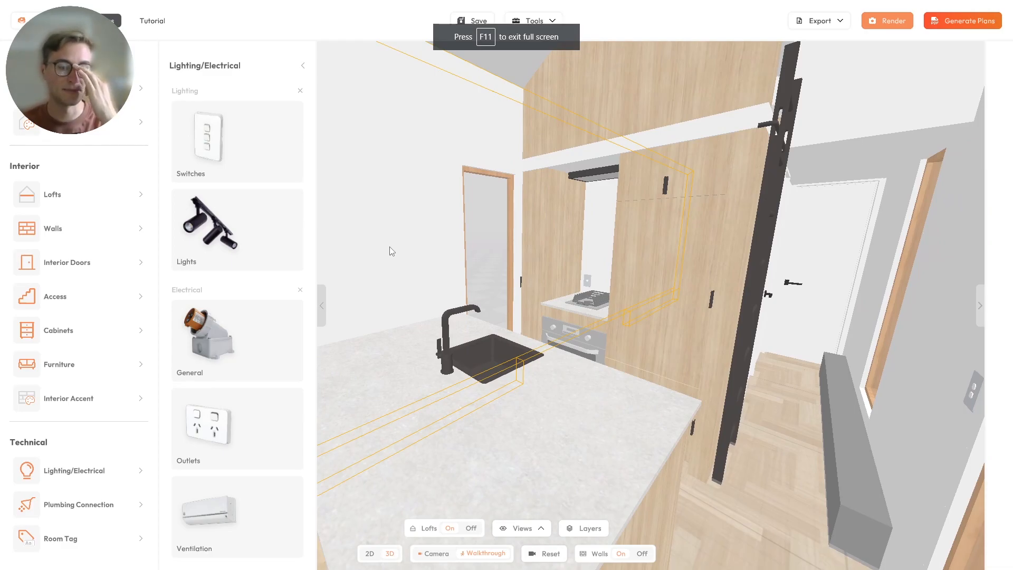
left_click(285, 156)
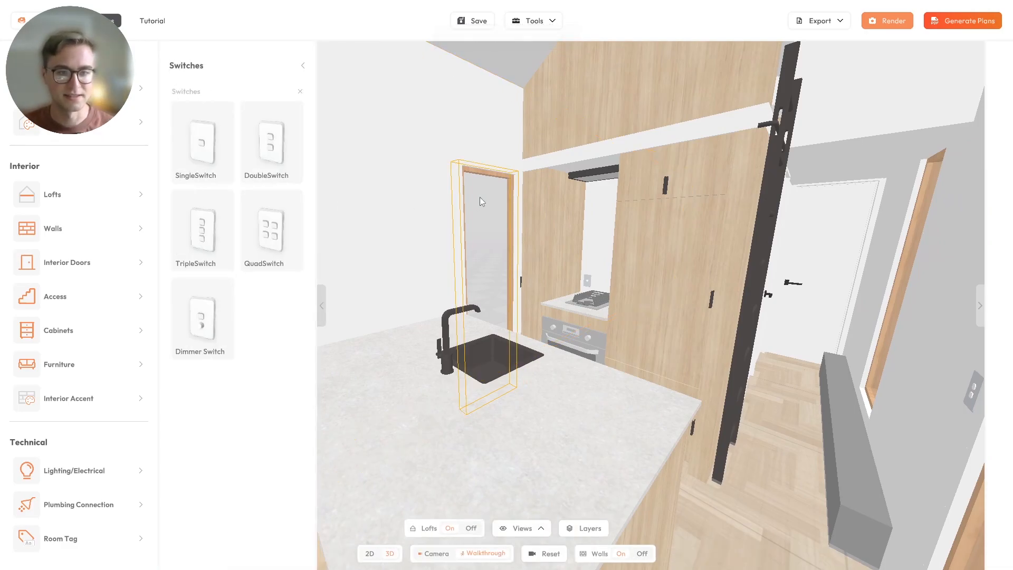
left_click(303, 66)
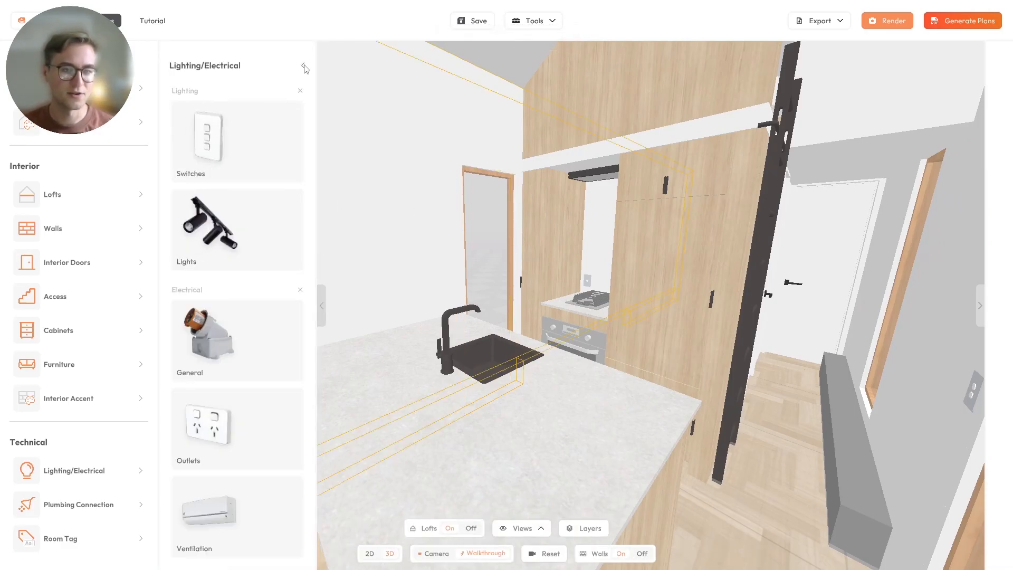
left_click(220, 436)
left_click_drag(443, 224, 470, 254)
key("w")
left_click_drag(280, 139, 479, 339)
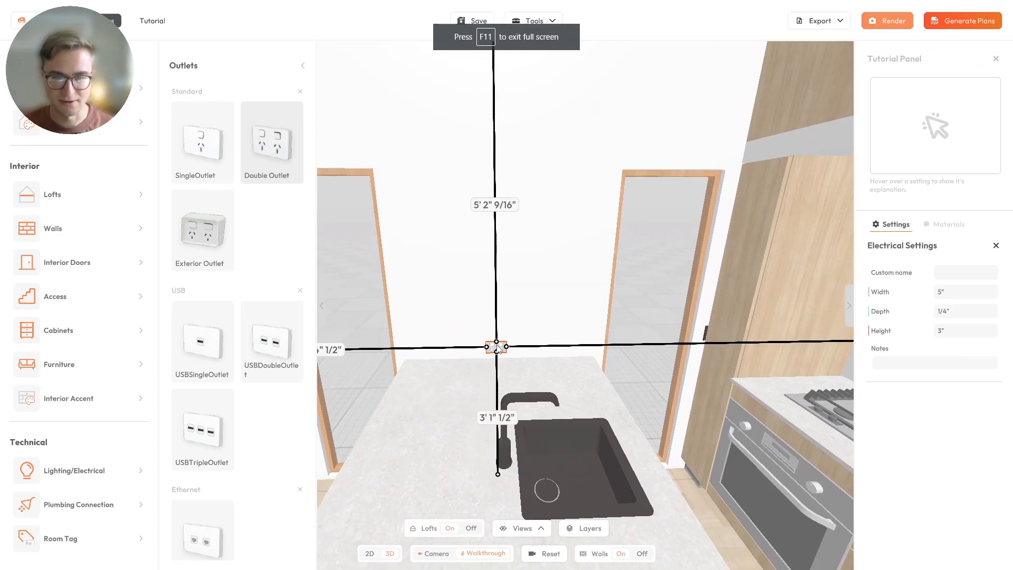
Hide the cabinets at the cooktop end of the kitchen to expose the wall behind the oven
left_click_drag(531, 295, 575, 430)
key("d")
key("a")
key("d")
key("e")
key("w")
key("w")
key("a")
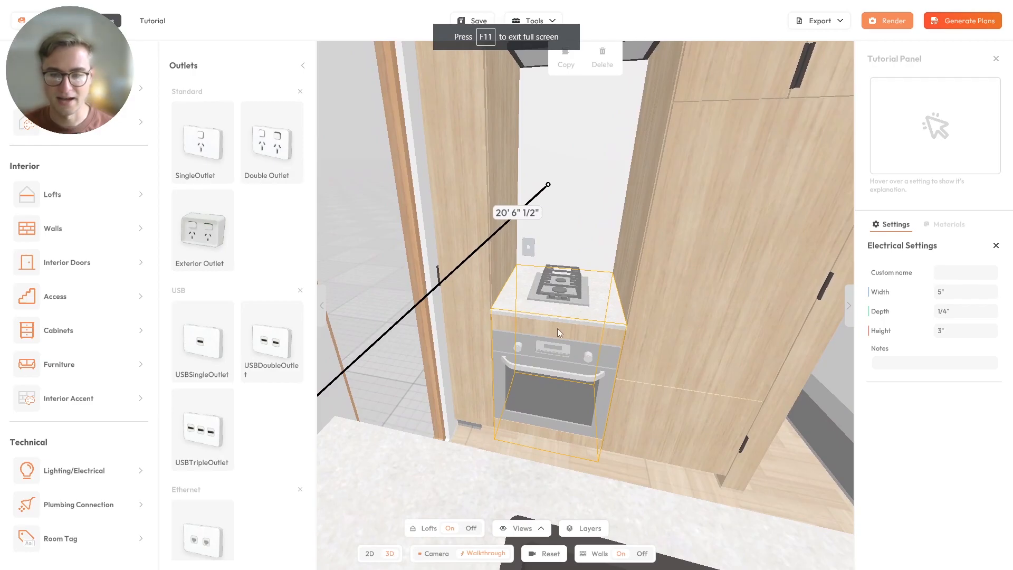
left_click_drag(546, 342, 559, 378)
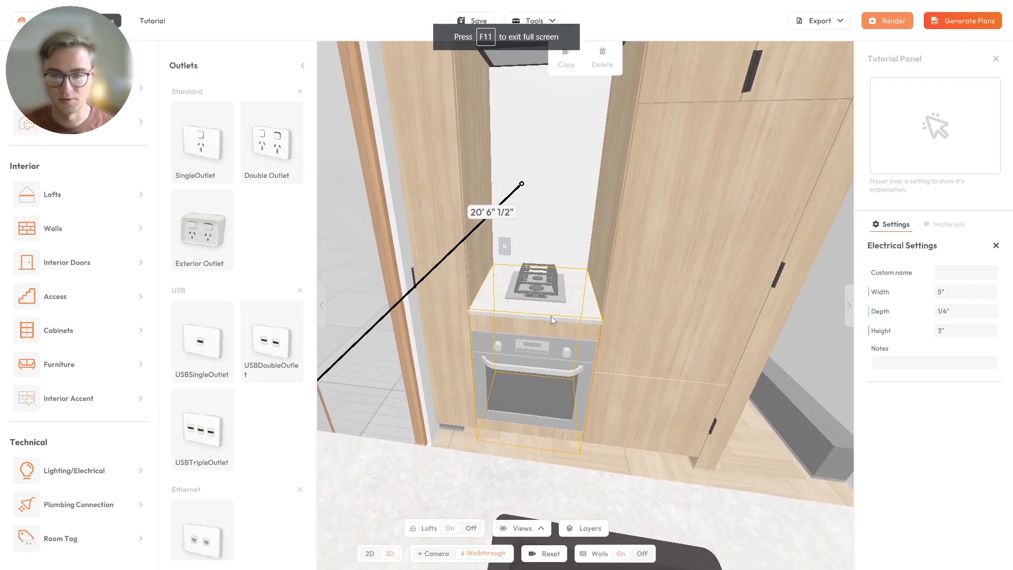
left_click(521, 353)
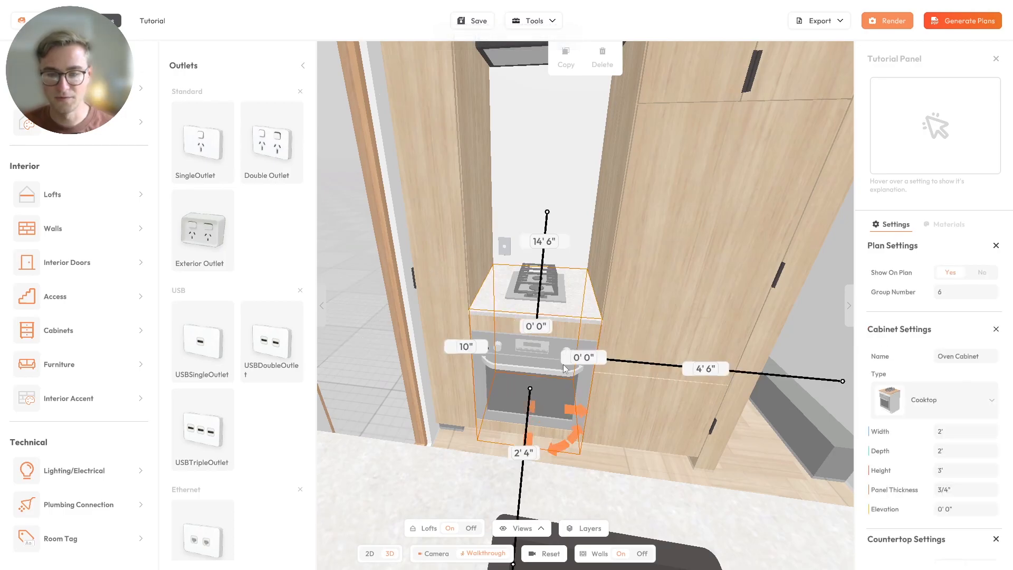
left_click(460, 440)
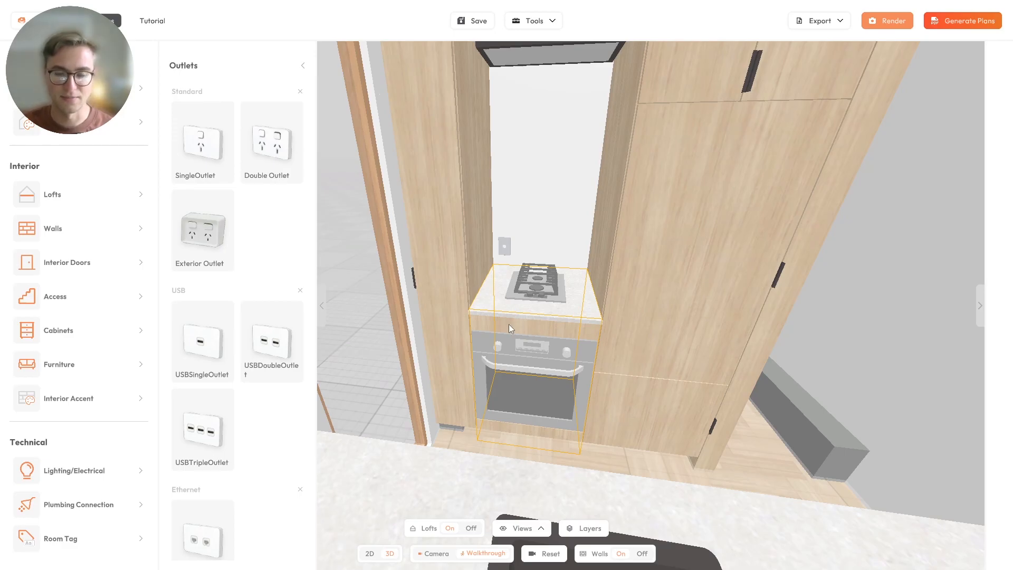
left_click(523, 532)
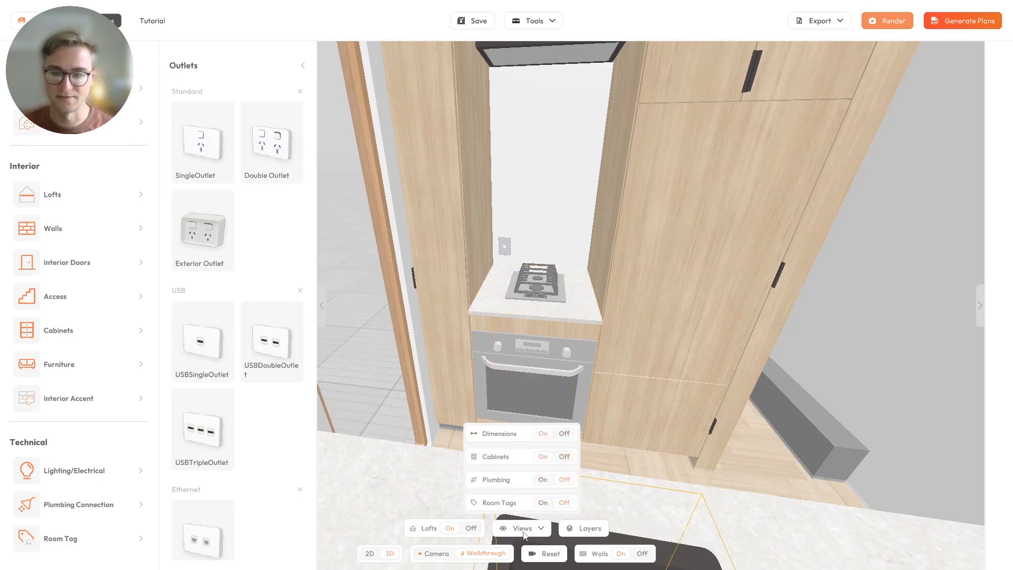
left_click(562, 457)
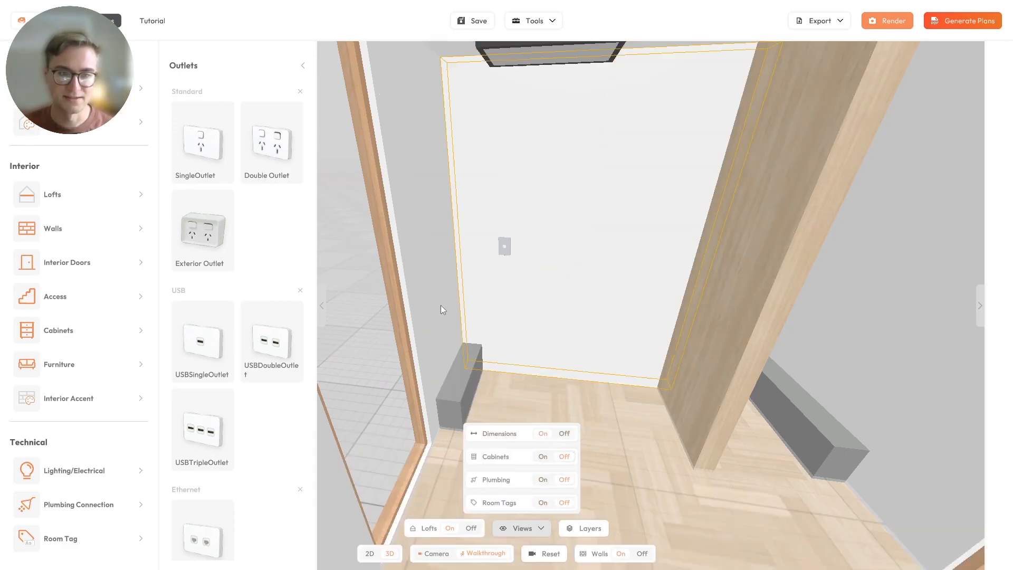
Place a double outlet on the wall behind the oven, about 5 1/2" above the floor, and show the cabinets again
left_click(245, 149)
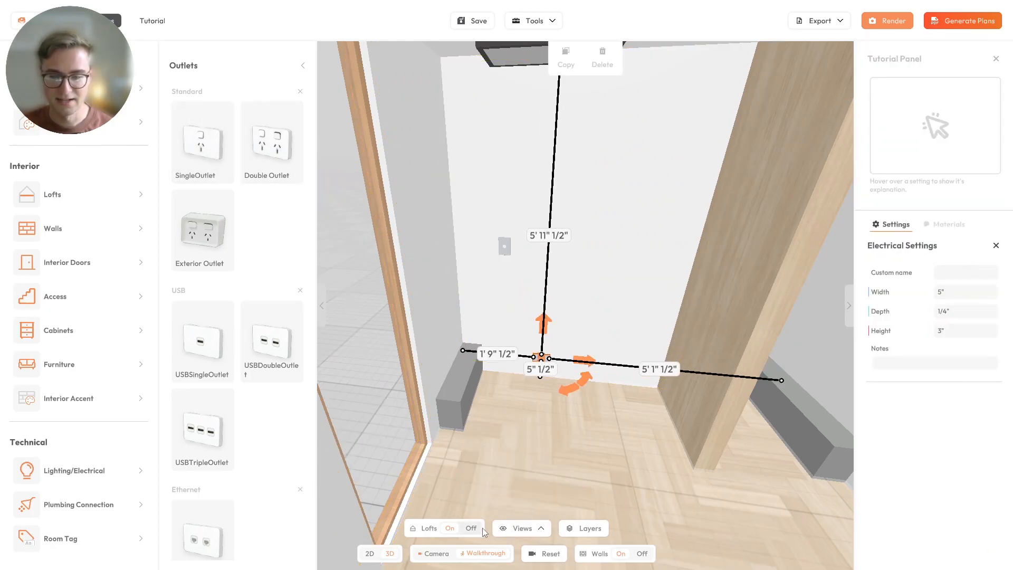
left_click(514, 528)
left_click(551, 457)
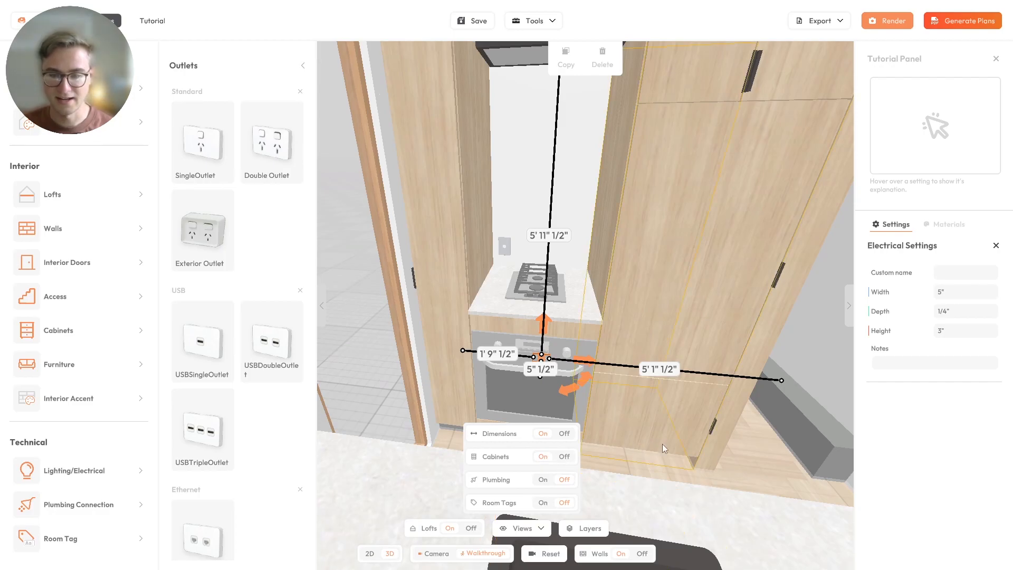
left_click(754, 452)
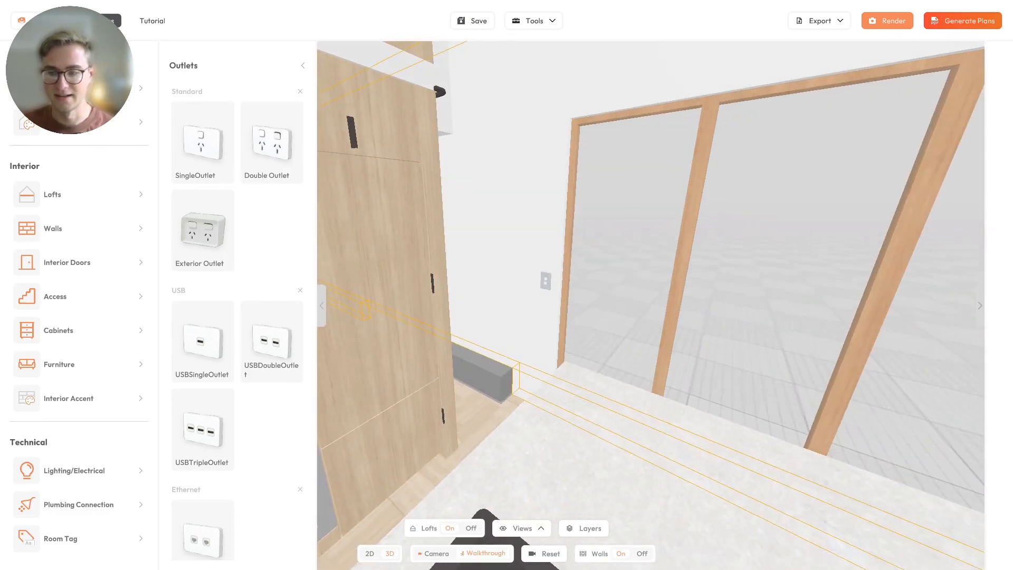
Place a double outlet on the end wall by the large window and open shelving, about 1' 9 1/2" above the floor
key("s")
key("Escape")
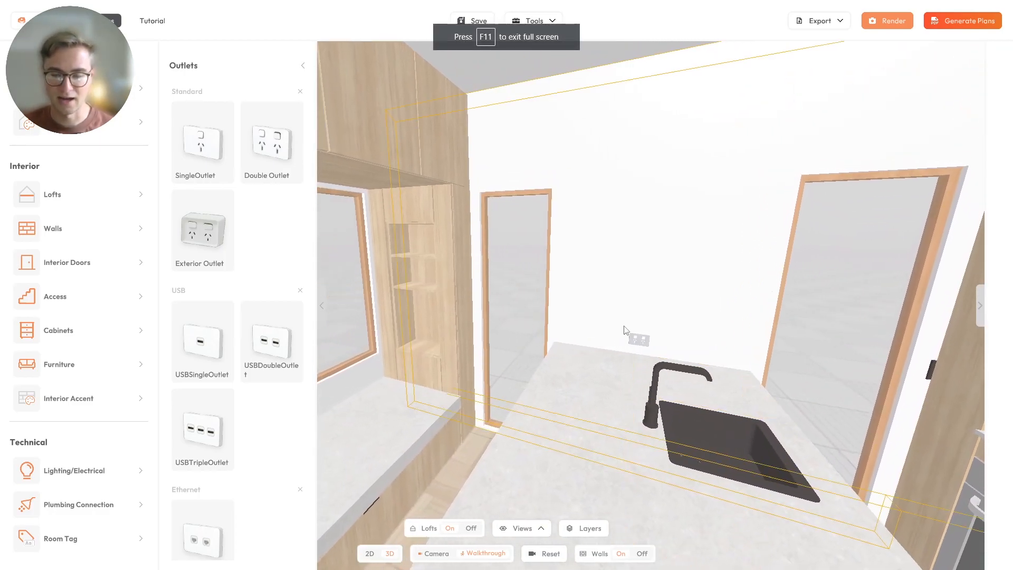
key("w")
left_click_drag(505, 340, 674, 375)
key("w")
left_click_drag(637, 321, 359, 316)
left_click_drag(513, 208, 417, 201)
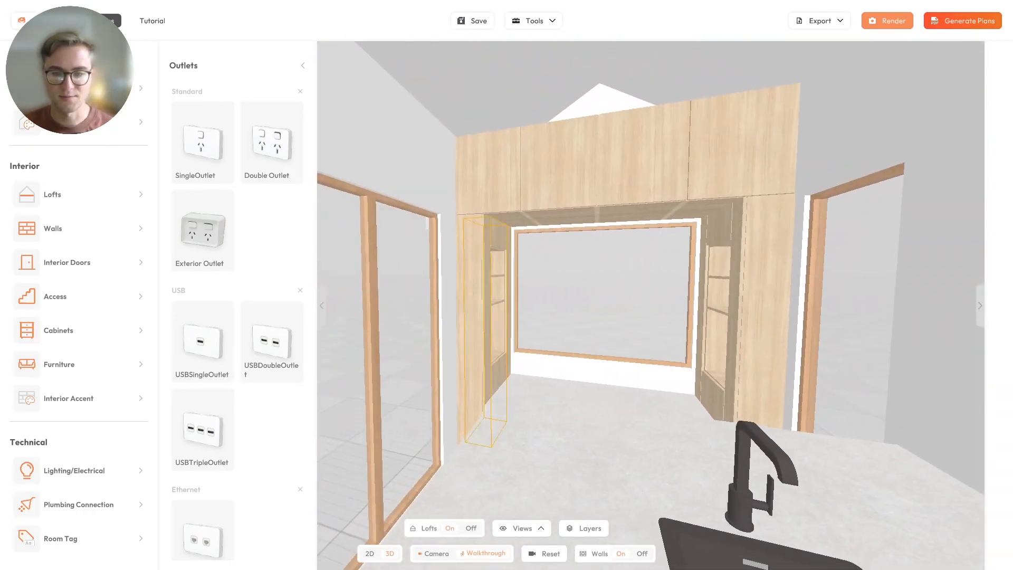
key("w")
left_click(265, 150)
key("w")
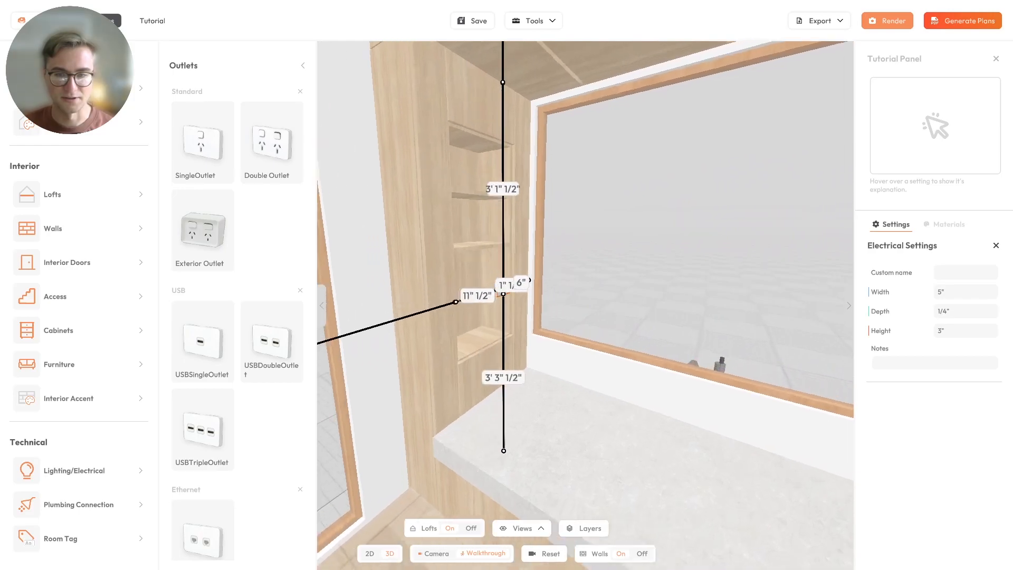
left_click_drag(519, 299, 327, 284)
Place a double outlet on the loft wall beside the bed, about 1' 3 1/2" above the loft floor and 3 1/2" from the corner
key("s")
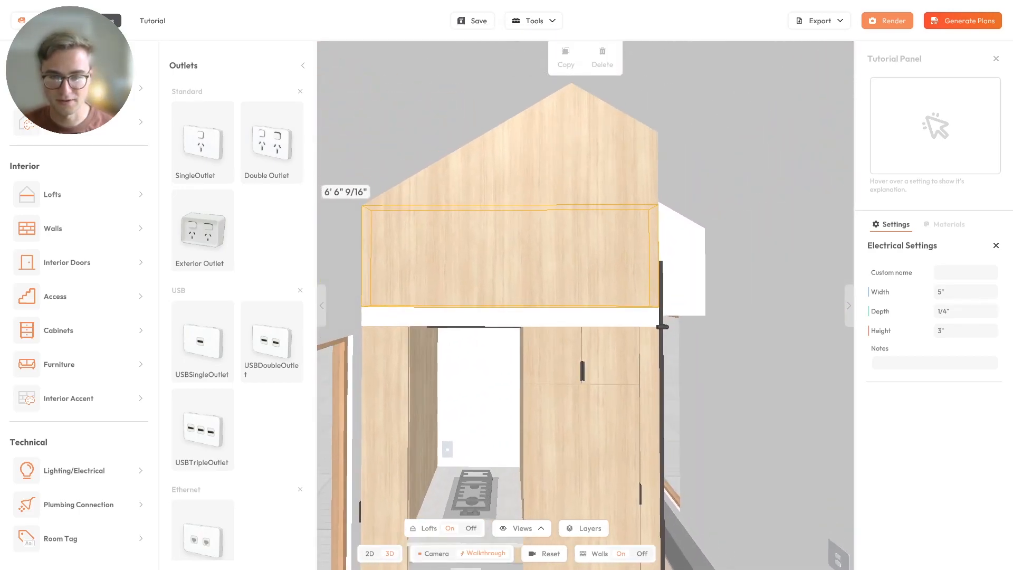
key("w")
key("Escape")
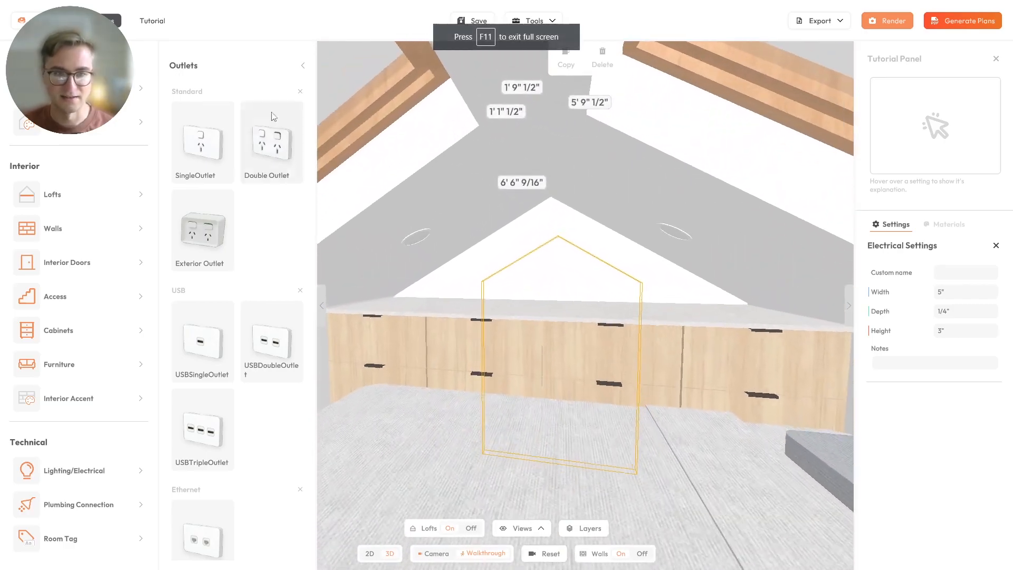
left_click(287, 116)
key("w")
left_click_drag(567, 260, 505, 285)
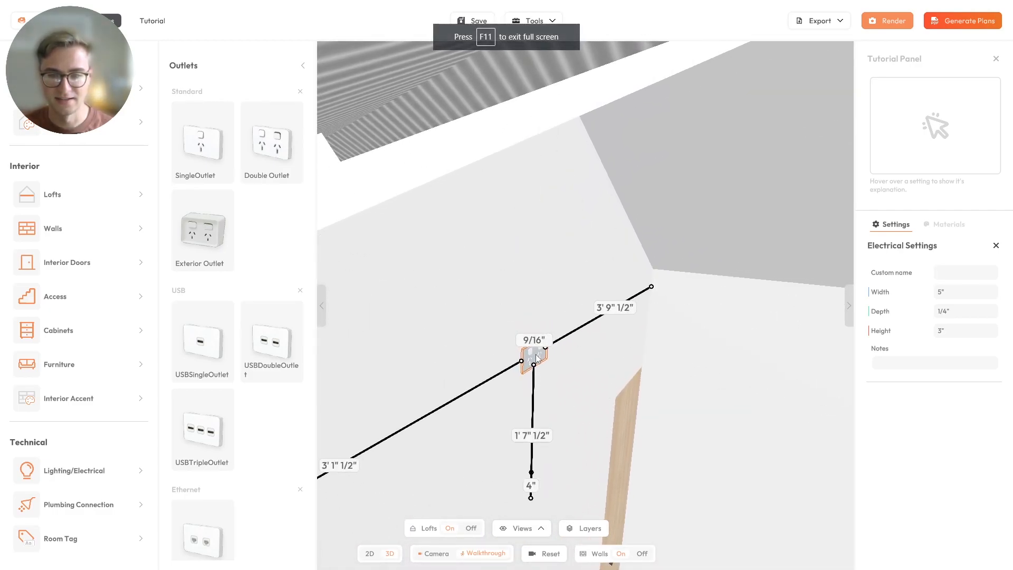
left_click_drag(504, 286, 625, 320)
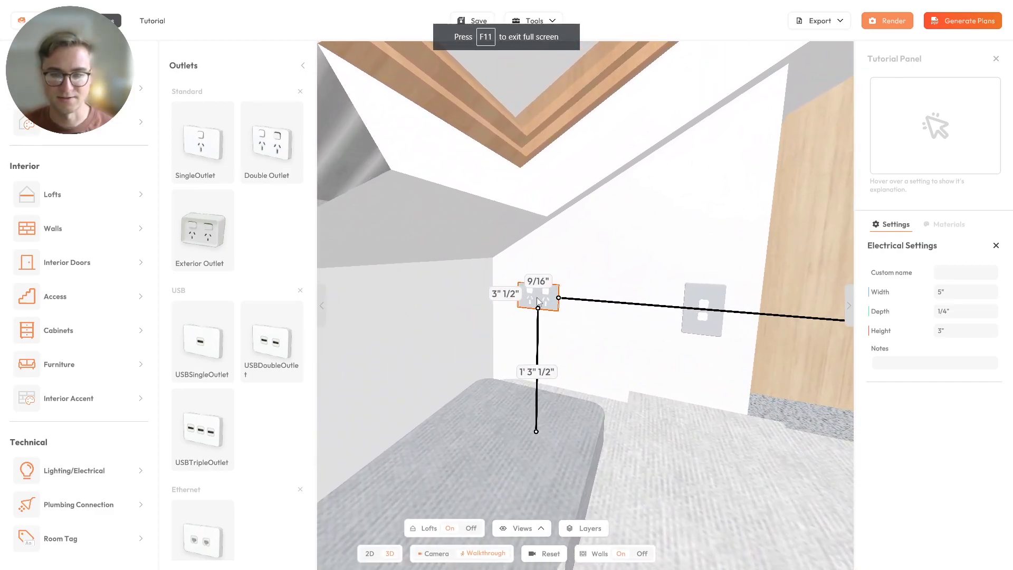
Place a double outlet on the bathroom wall beside the vanity basin, about 2' 9 1/2" above the floor
left_click_drag(558, 304, 765, 287)
key("w")
mouse_move(497, 310)
left_mouse_down()
mouse_move(509, 340)
mouse_move(562, 332)
mouse_move(497, 310)
left_mouse_up()
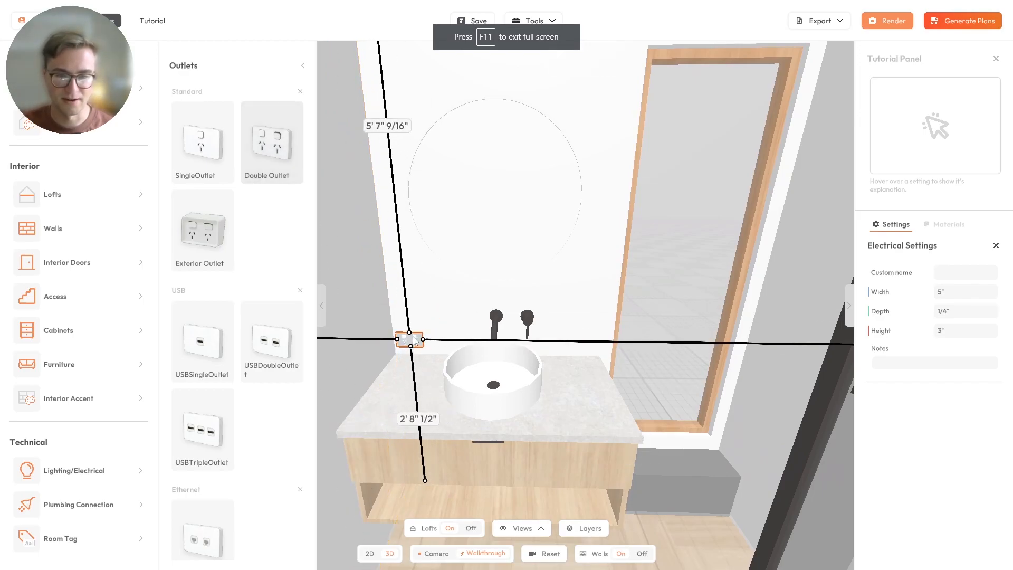
left_click_drag(417, 340, 437, 320)
key("w")
key("a")
key("s")
key("s")
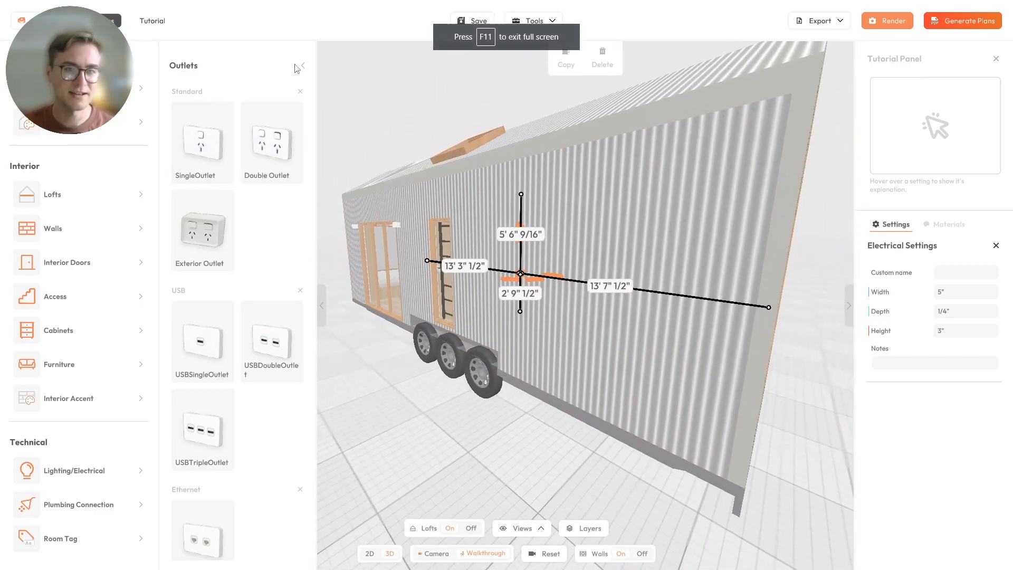
Place a breaker board from the general electrical items on the hallway wall just past the ladder, about 5' 5" above the floor
left_click(303, 66)
left_click(230, 310)
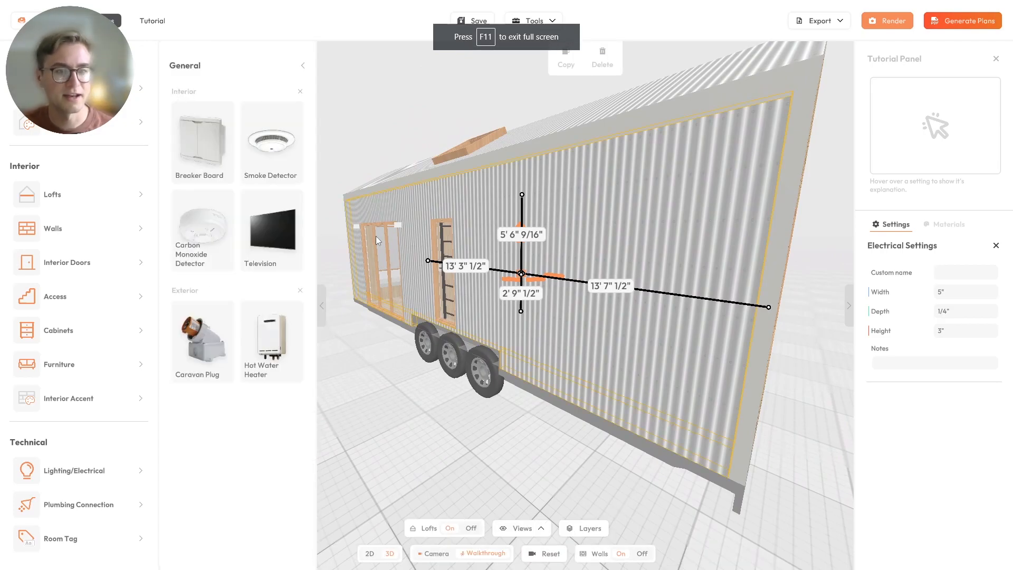
key("e")
key("a")
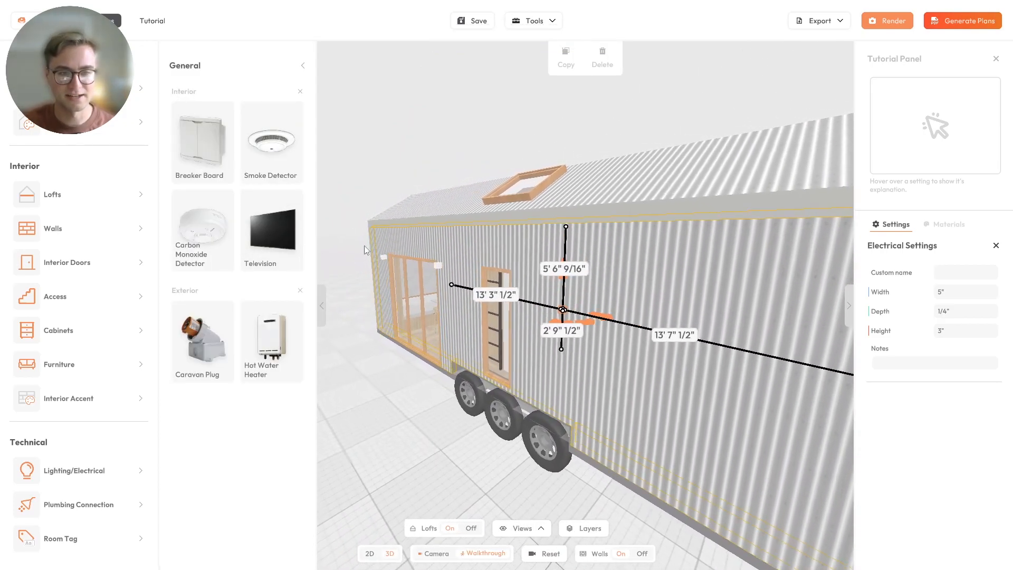
left_click(217, 155)
key("d")
key("w")
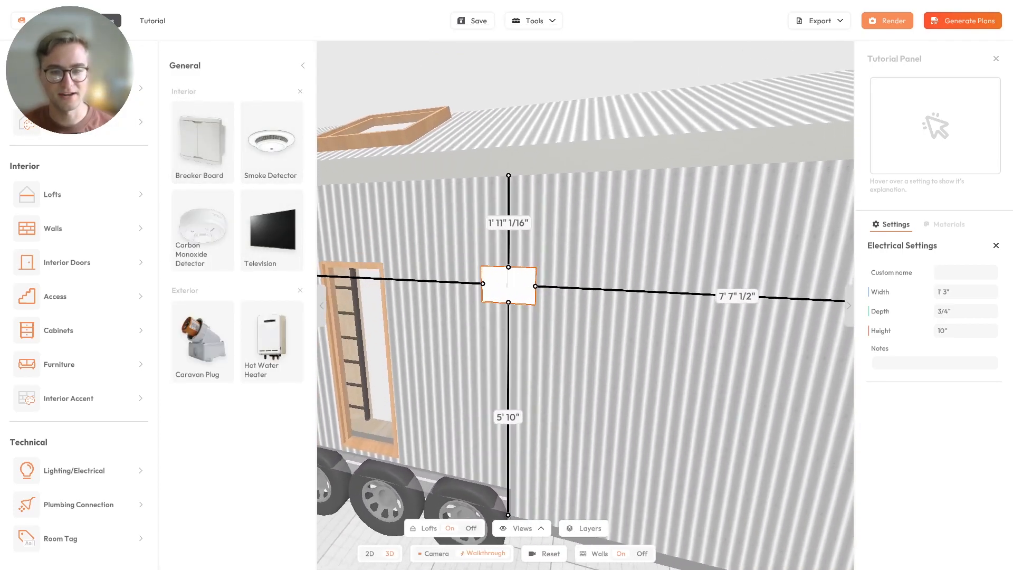
key("w")
key("s")
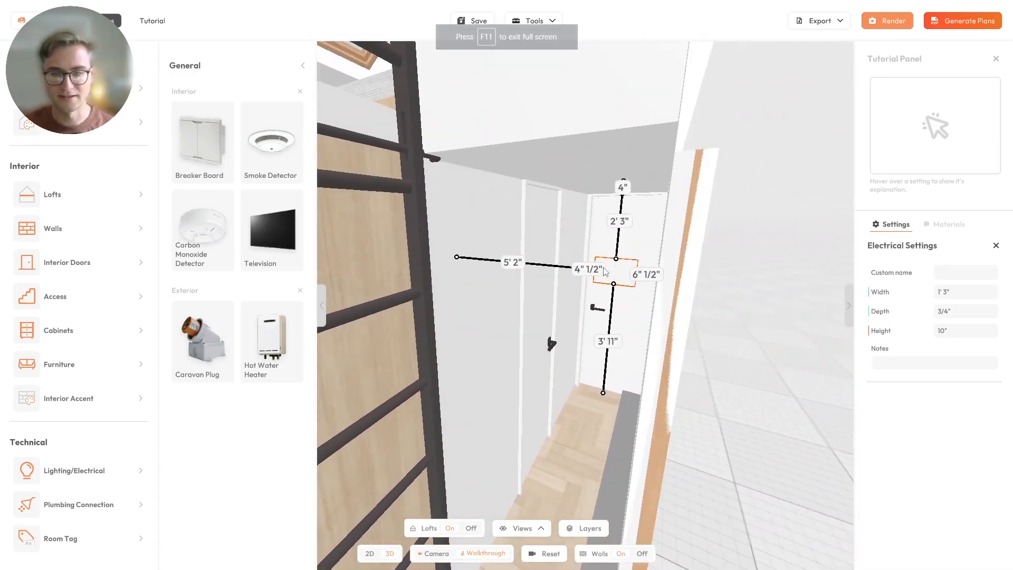
key("a")
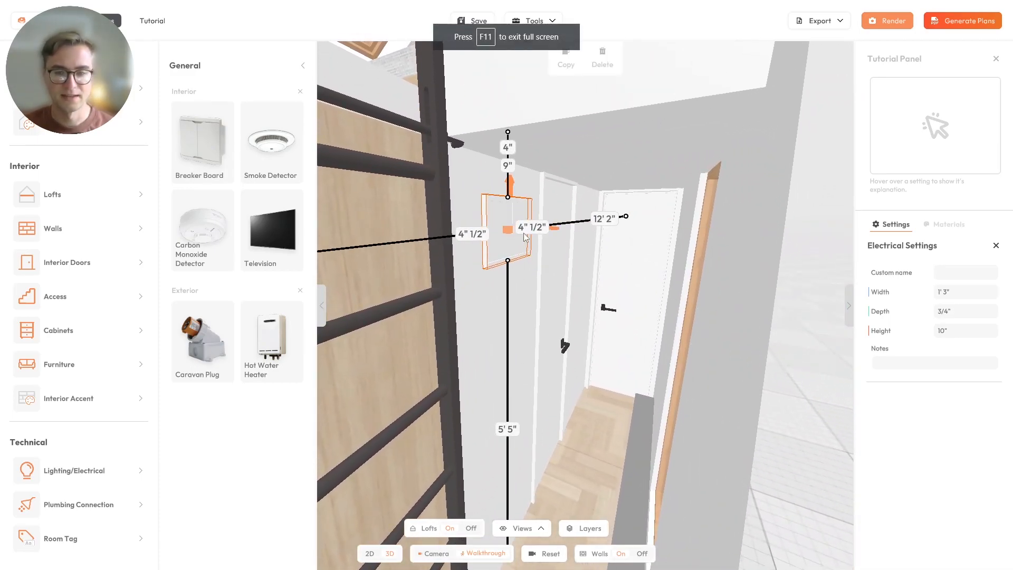
Place a smoke detector on the sloped ceiling of the main room, near the ladder and sliding doors
key("s")
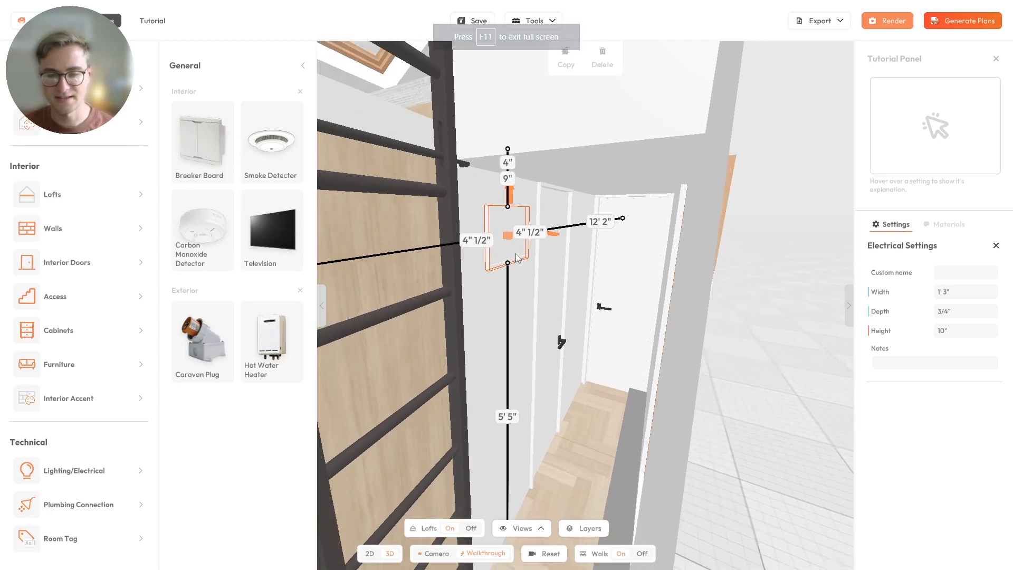
key("w")
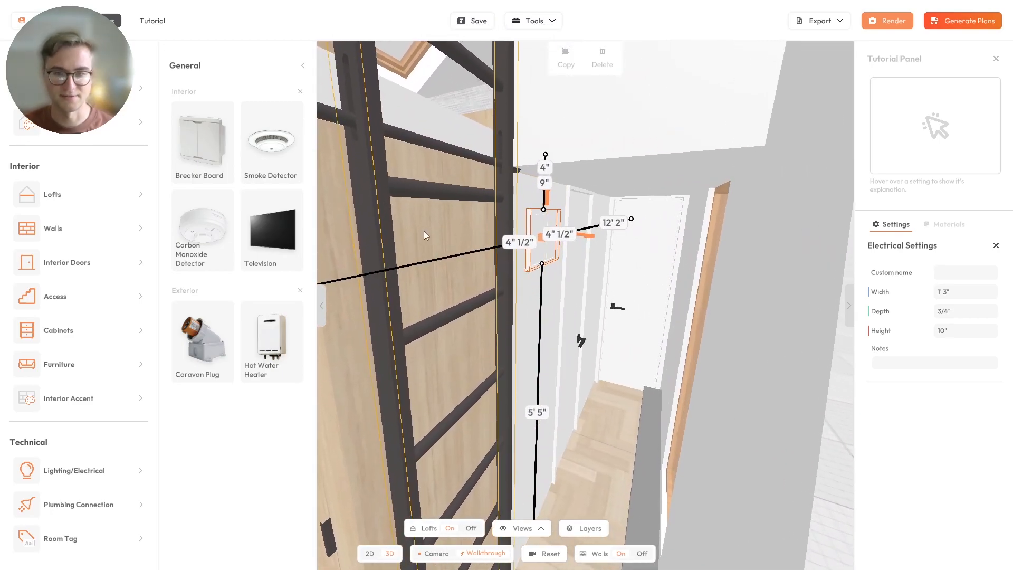
key("s")
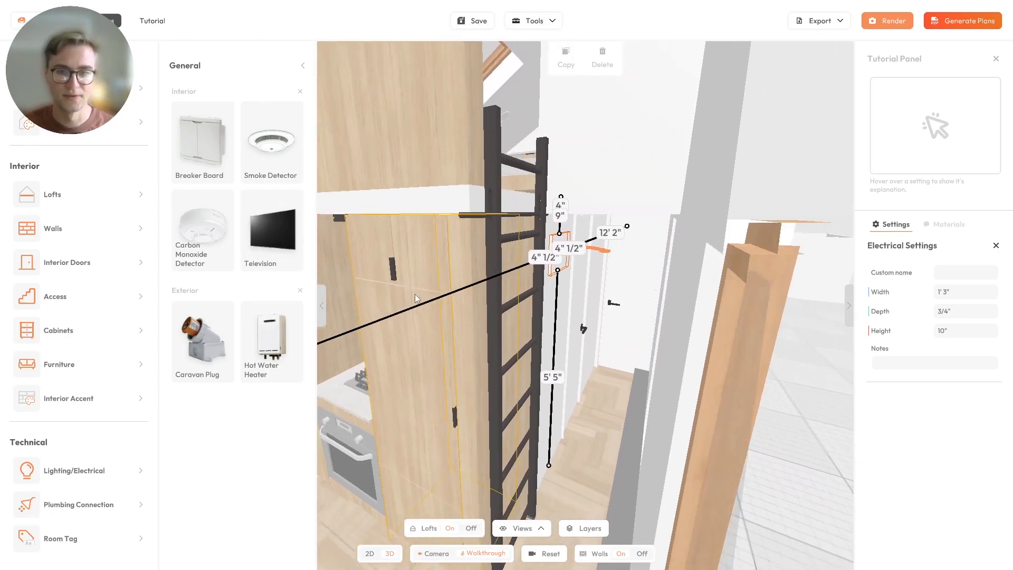
key("a")
key("w")
left_click(275, 165)
left_click_drag(383, 210, 501, 282)
key("w")
key("s")
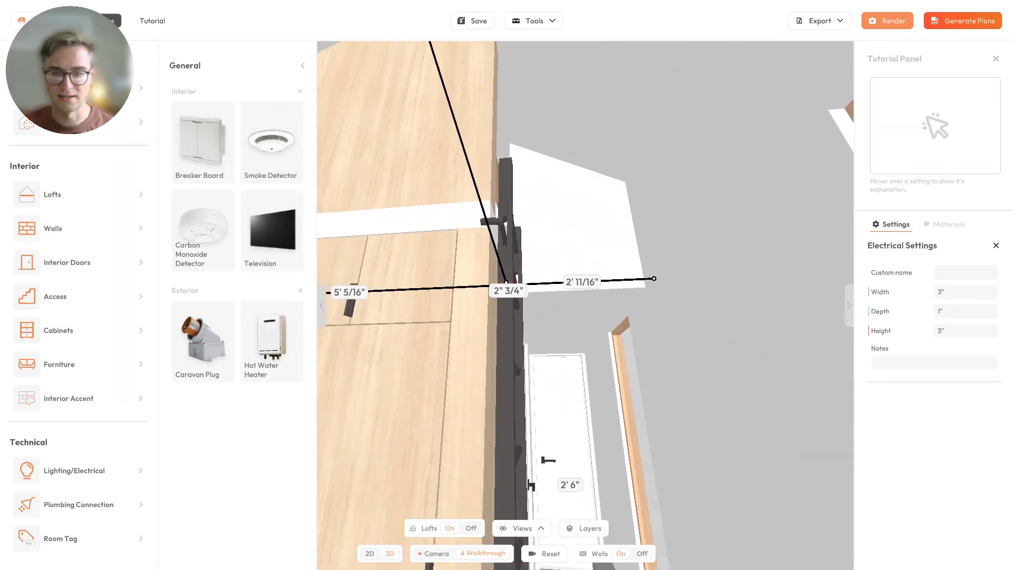
key("F11")
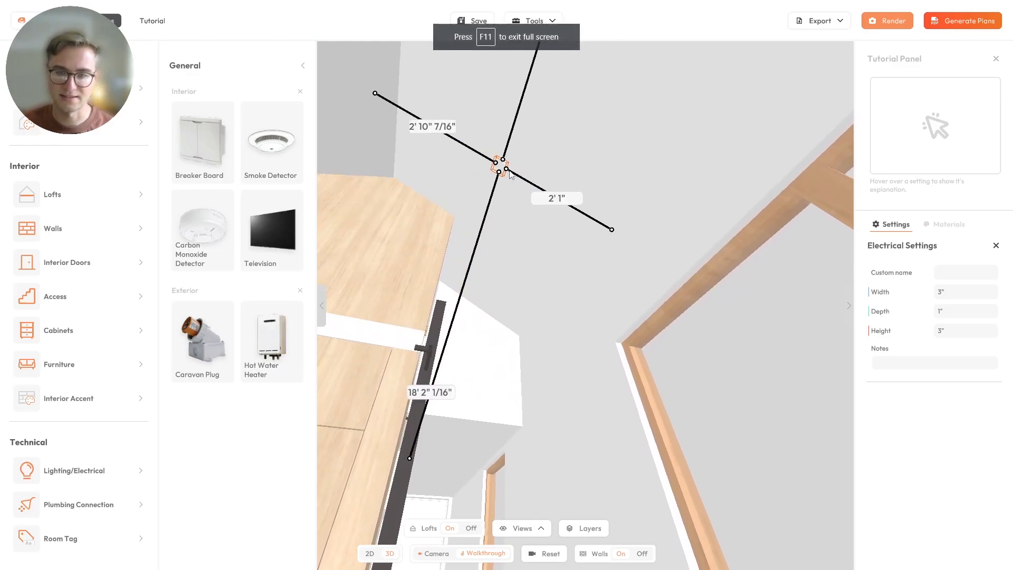
Place a carbon monoxide detector on the sloped ceiling near the smoke detector, about 8 23/32" from the ceiling's lower edge
left_click(180, 250)
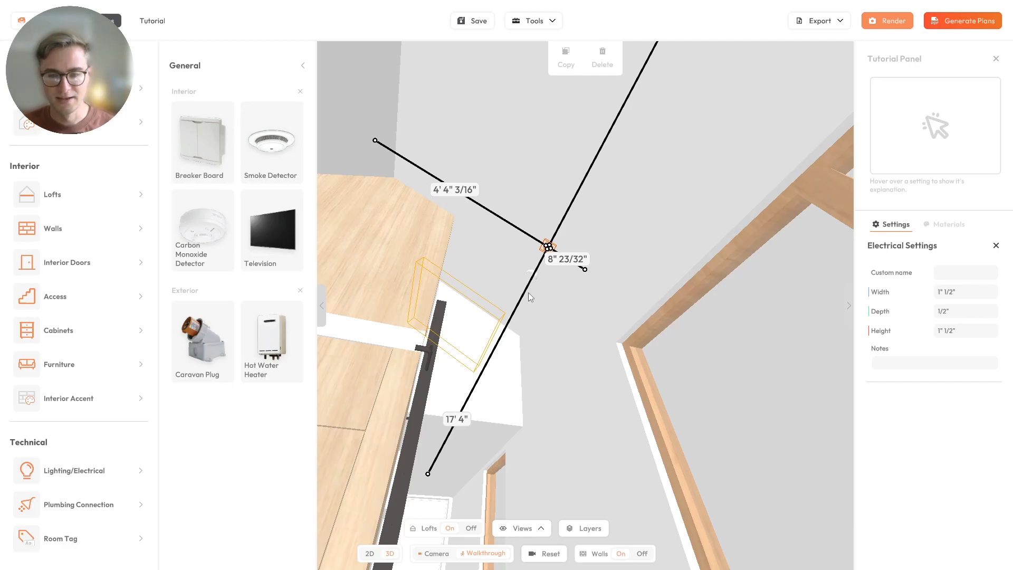
left_click_drag(582, 256, 490, 533)
left_click_drag(496, 284, 526, 186)
key("s")
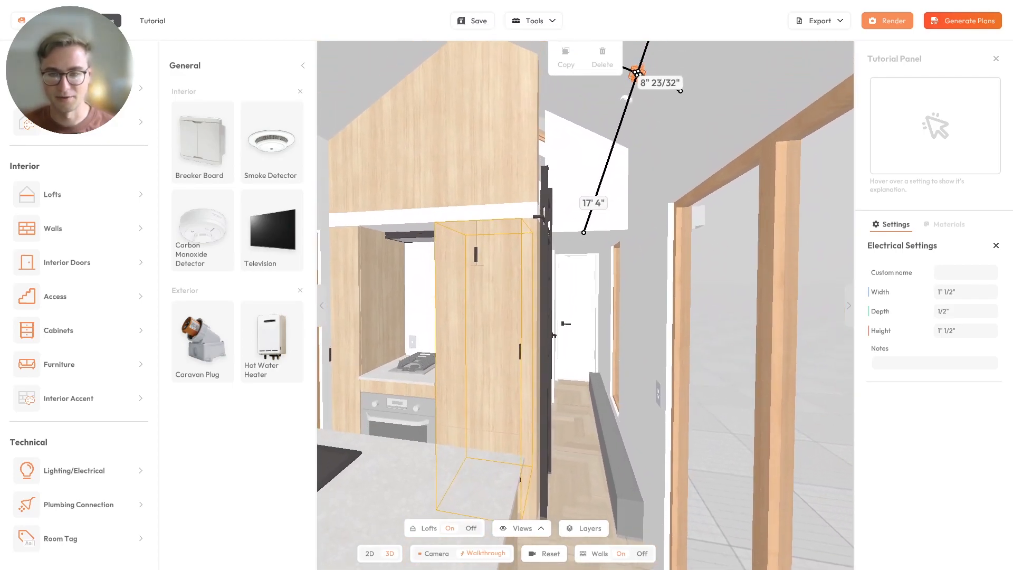
left_click_drag(362, 307, 549, 177)
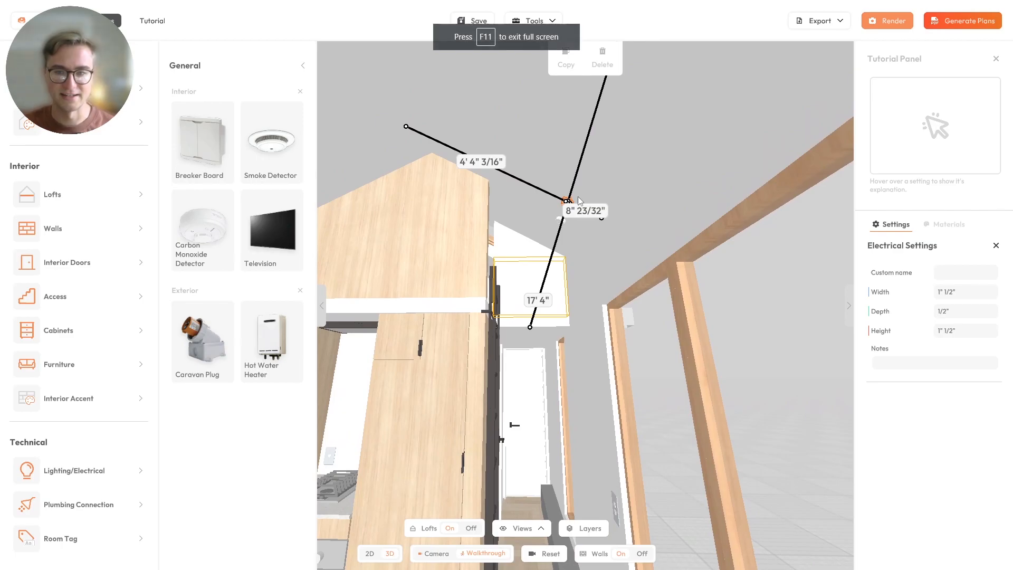
left_click_drag(617, 163, 455, 262)
Place a hot water heater low on the timber-clad end wall above the number plate side, about 4" from the corner and 1" up
left_click_drag(271, 340, 511, 281)
key("s")
key("s")
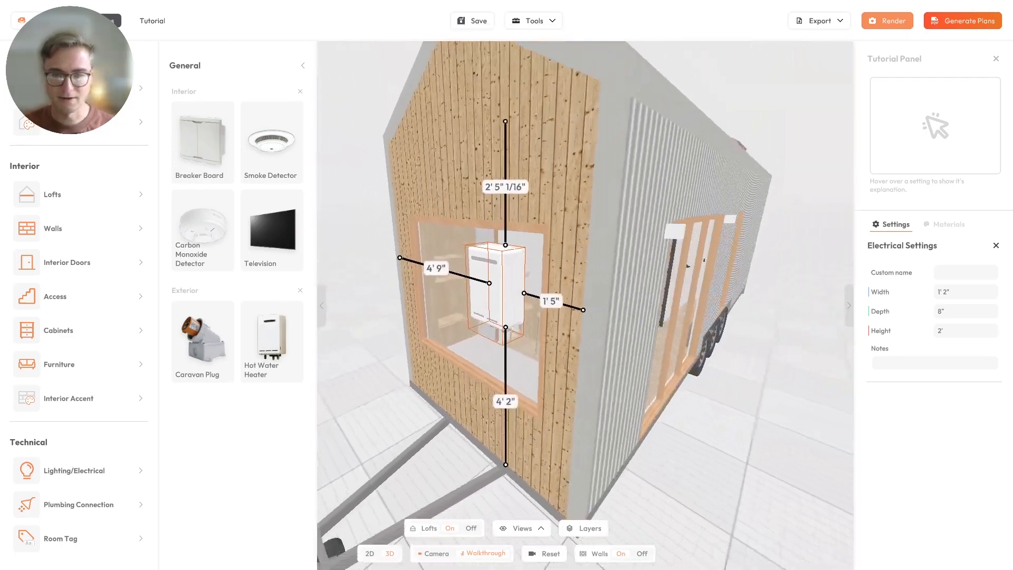
key("w")
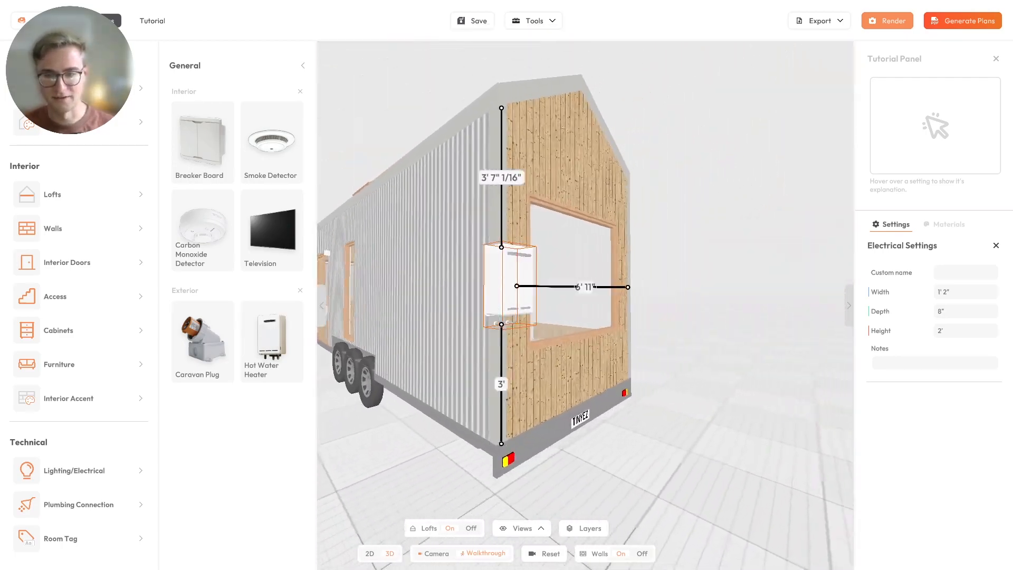
key("s")
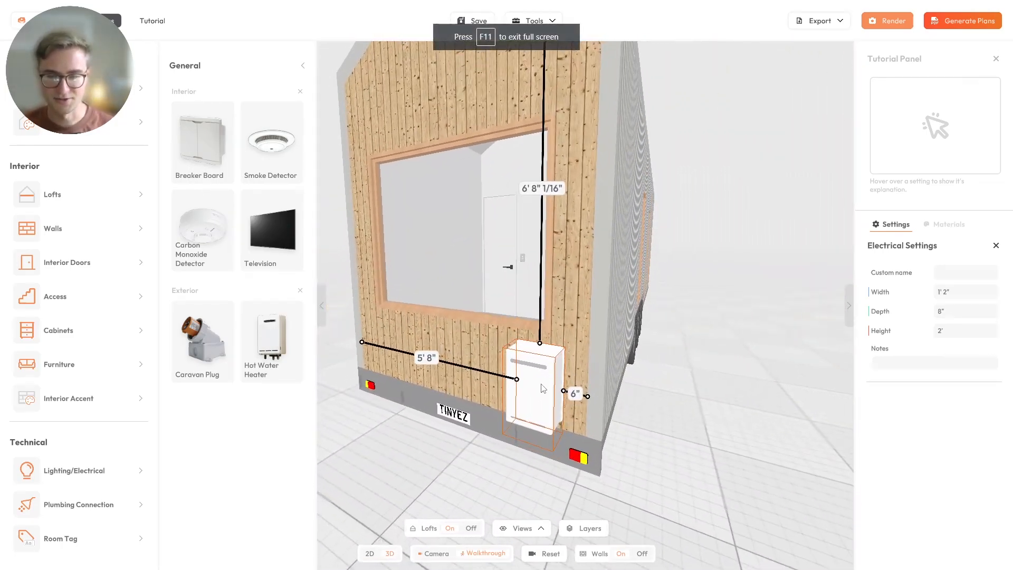
left_click(546, 383)
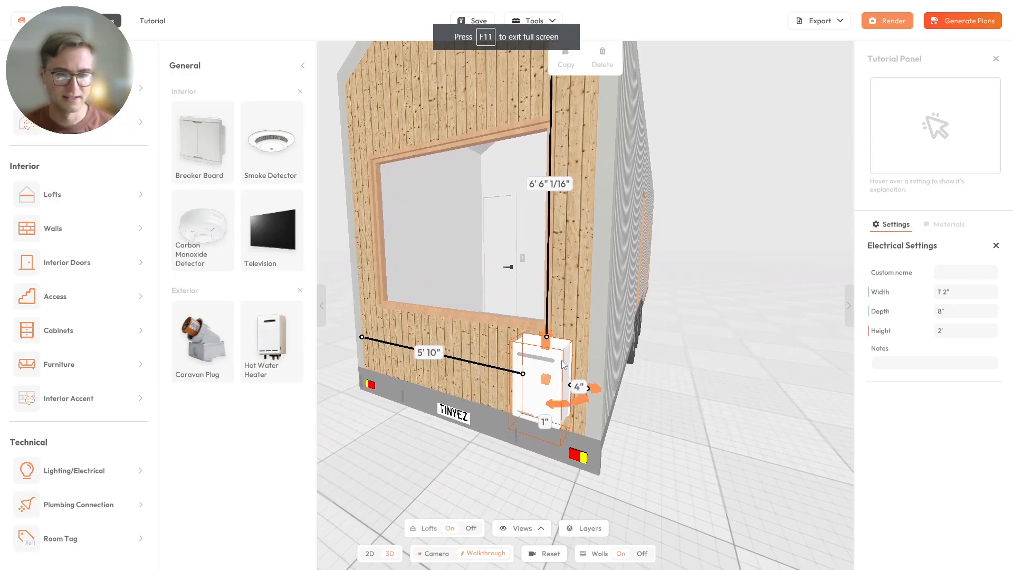
Place a caravan plug low on the timber-clad end wall, about 4 1/2" from the corner opposite the water heater and 9" up
left_click(214, 338)
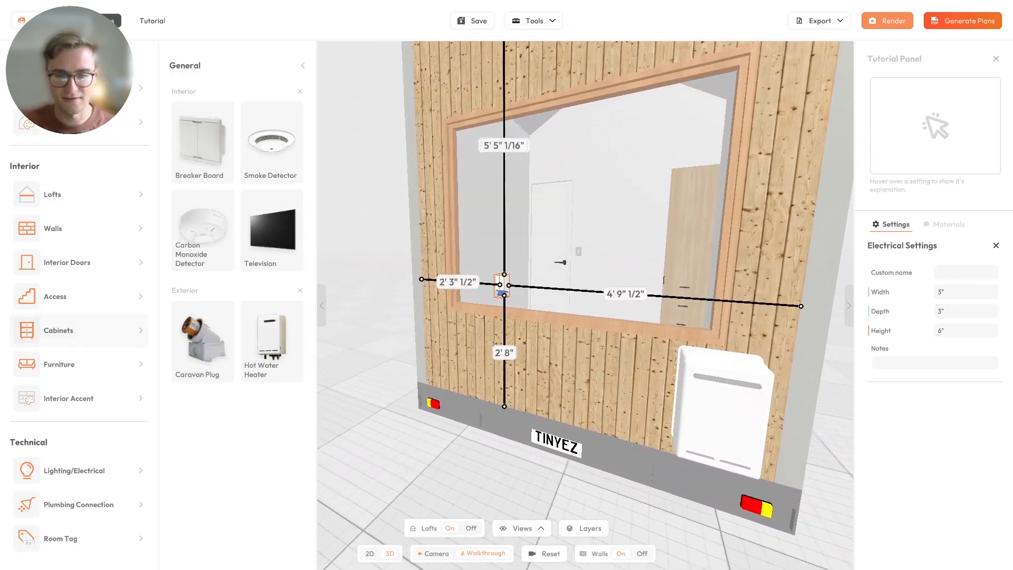
left_click(435, 352)
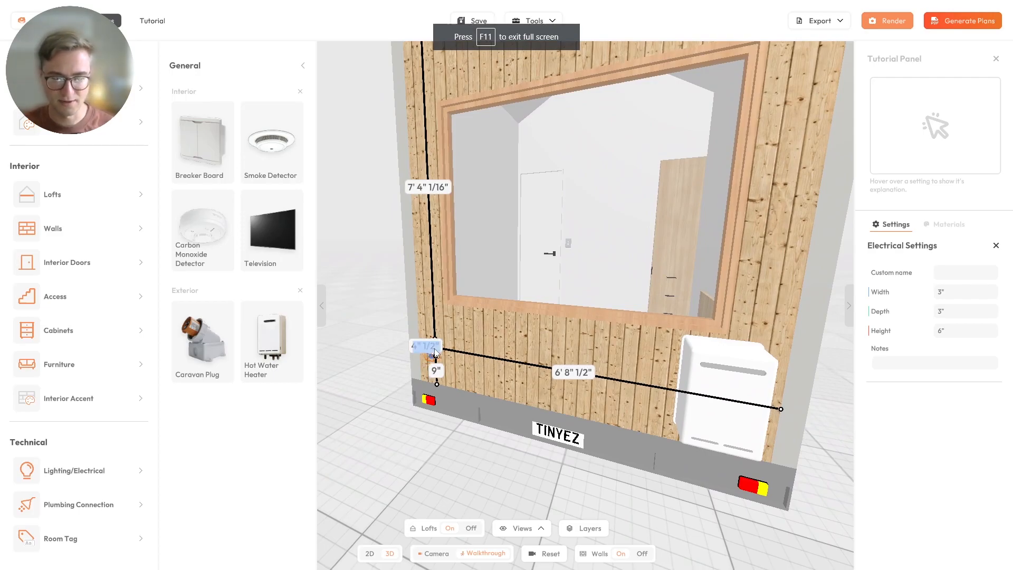
left_click(435, 352)
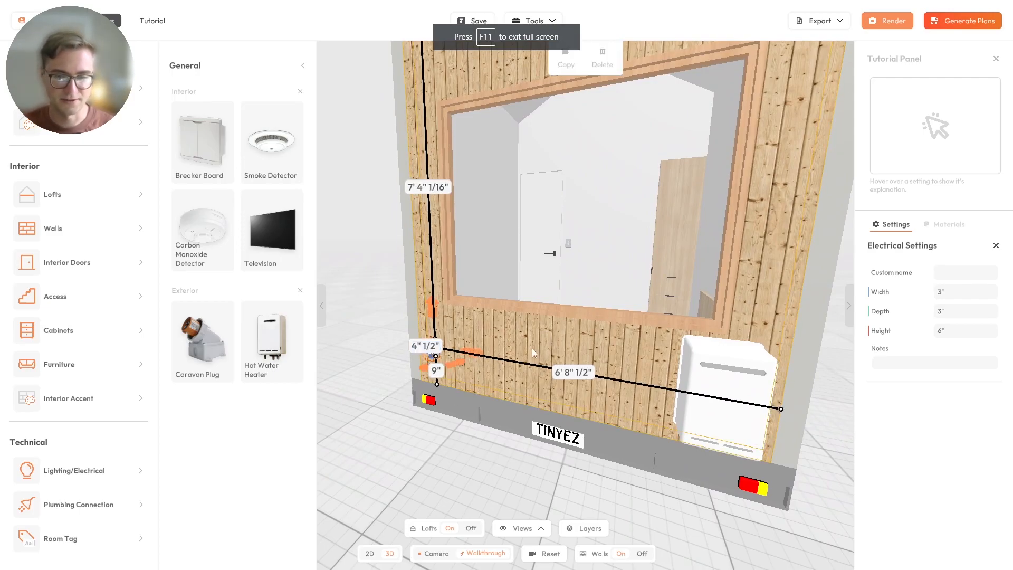
Place a through wall fan on the corrugated side wall beside the narrow framed window, about 6' 1" above the floor
left_click(303, 66)
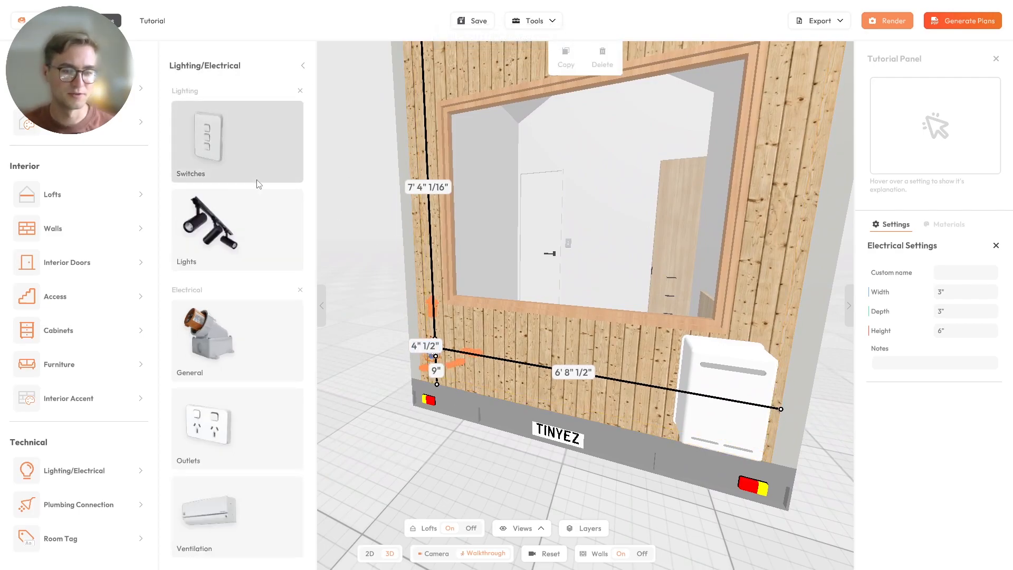
left_click(224, 523)
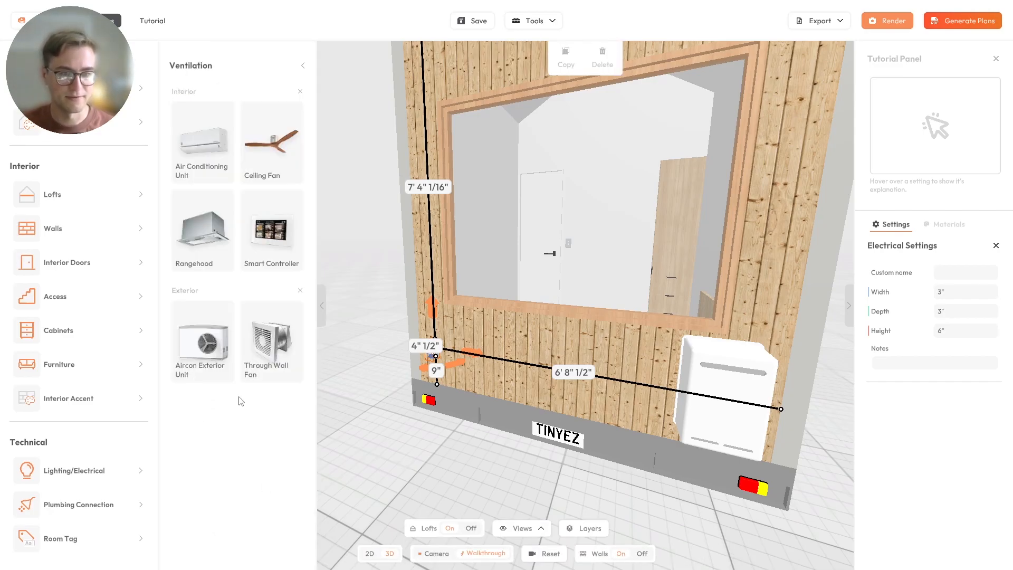
key("w")
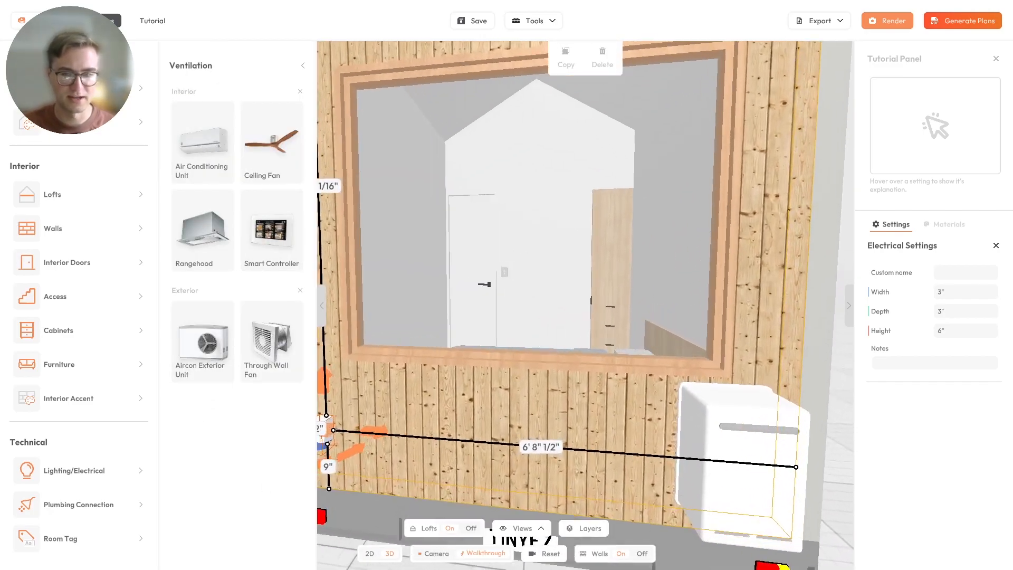
key("d")
key("d")
key("w")
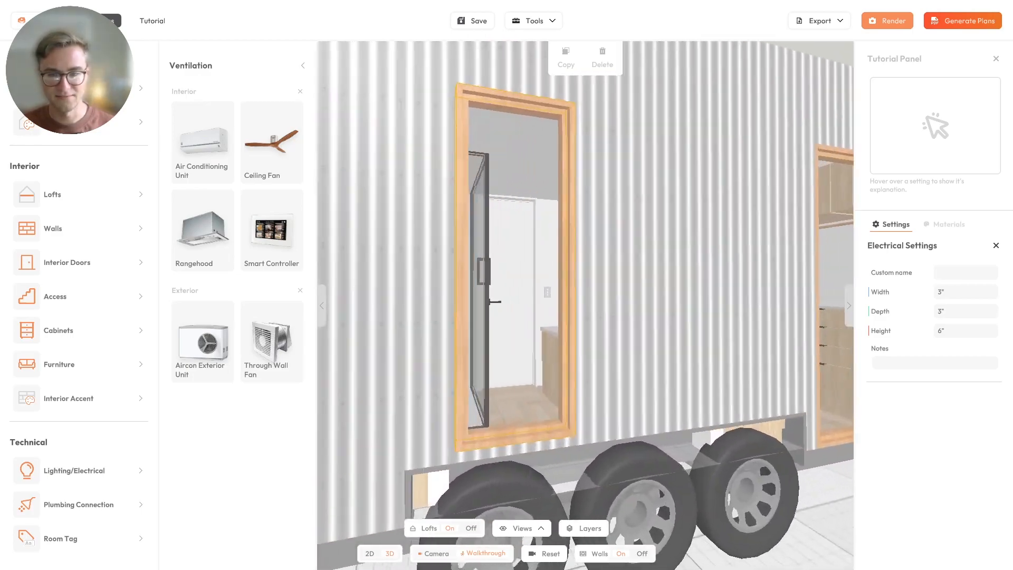
key("s")
key("w")
key("s")
key("Escape")
left_click(255, 363)
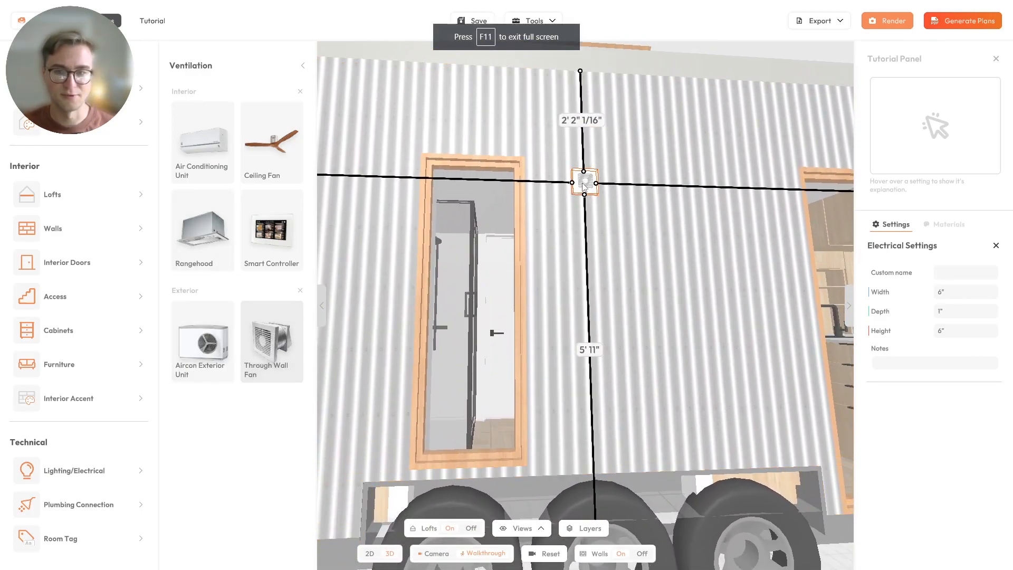
left_click(555, 175)
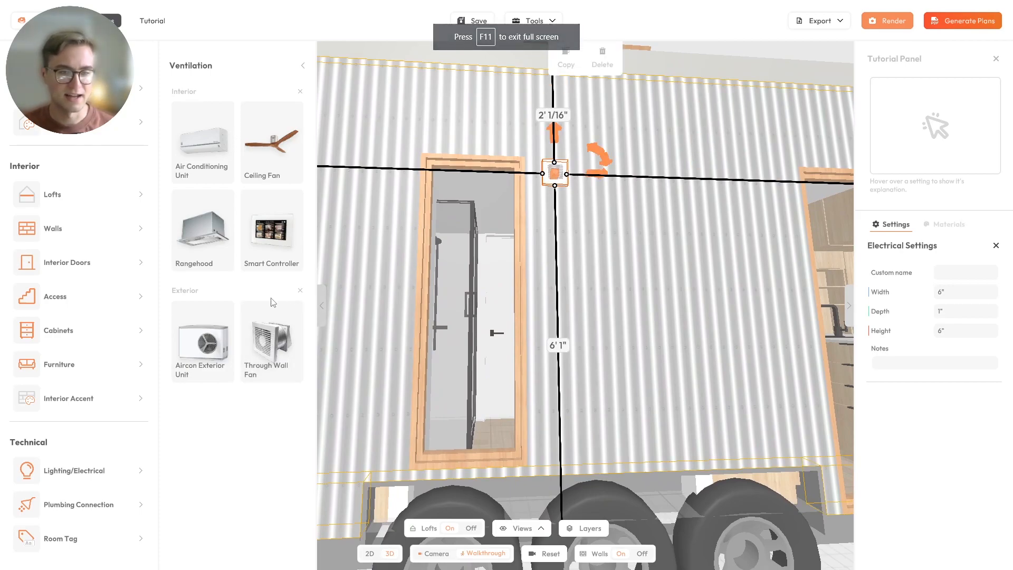
Place an aircon exterior unit on the end wall above the drawbar and an air conditioning unit 7' 1" up between the two kitchen windows
left_click(203, 343)
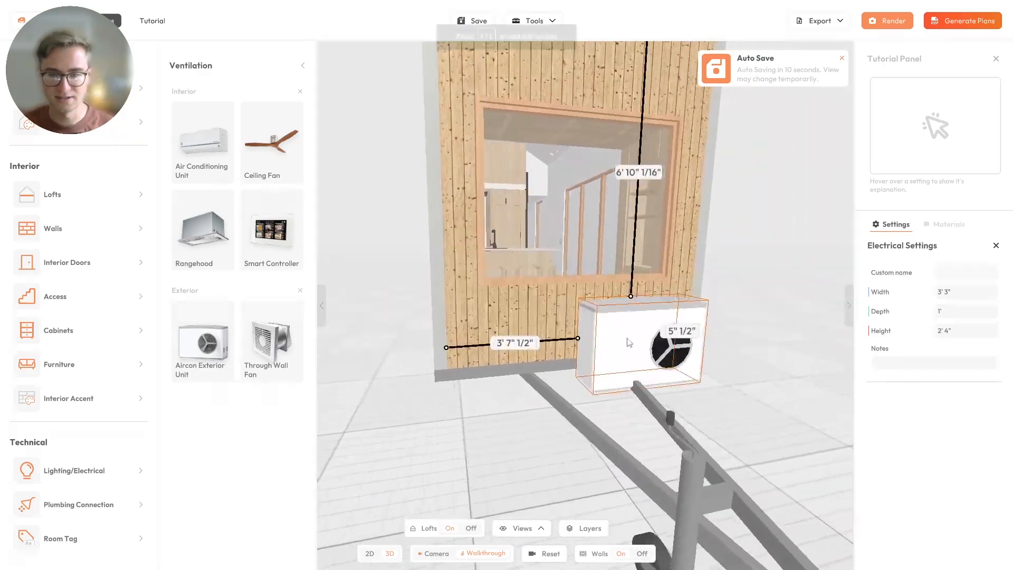
left_click(532, 325)
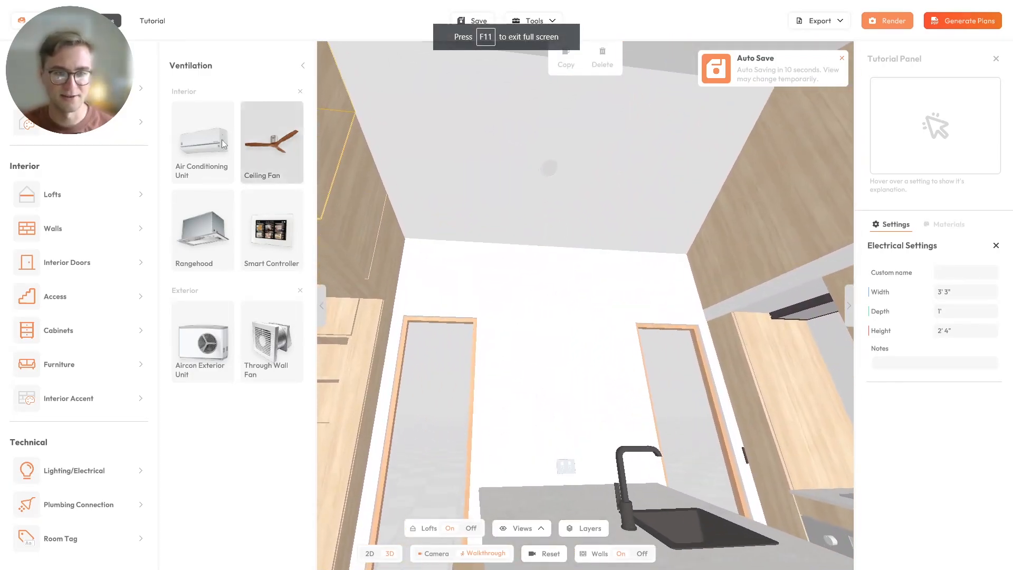
left_click(203, 142)
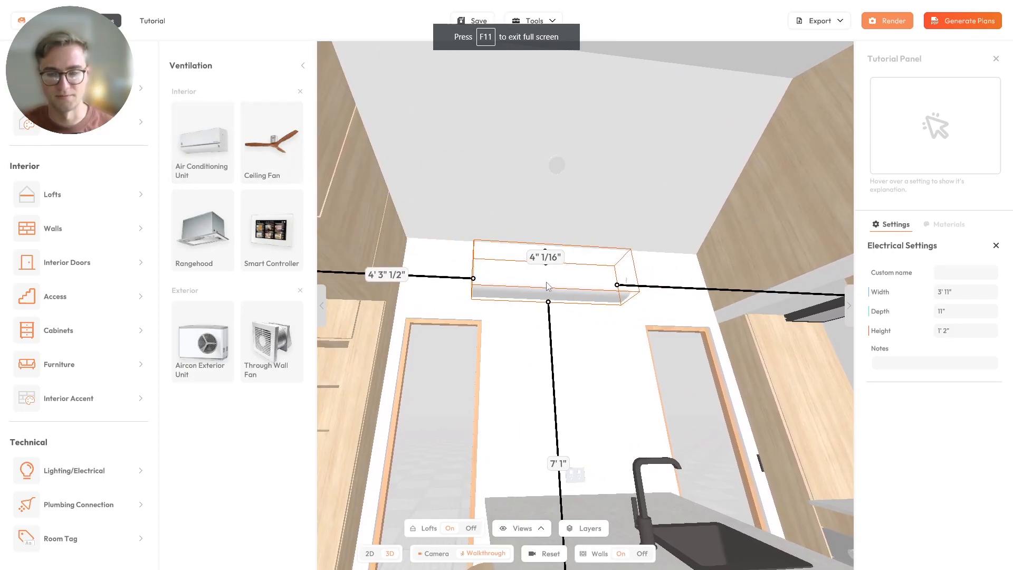
left_click(548, 282)
Inspect the placed ventilation units from outside and inside, ending on an exterior view of the whole house
left_click_drag(434, 281, 505, 397)
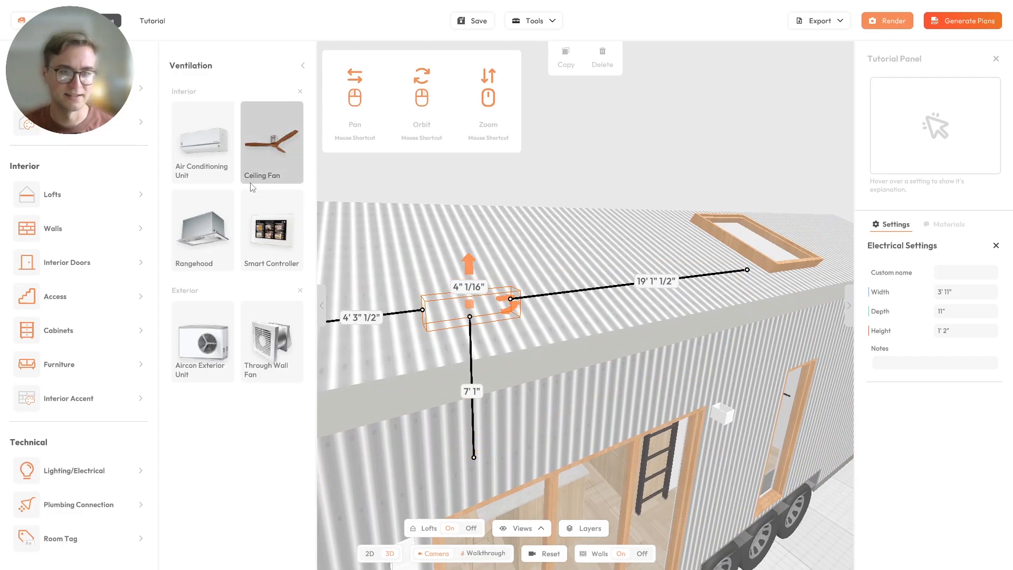
left_click_drag(470, 346, 501, 391)
left_click_drag(508, 356, 660, 265)
key("w")
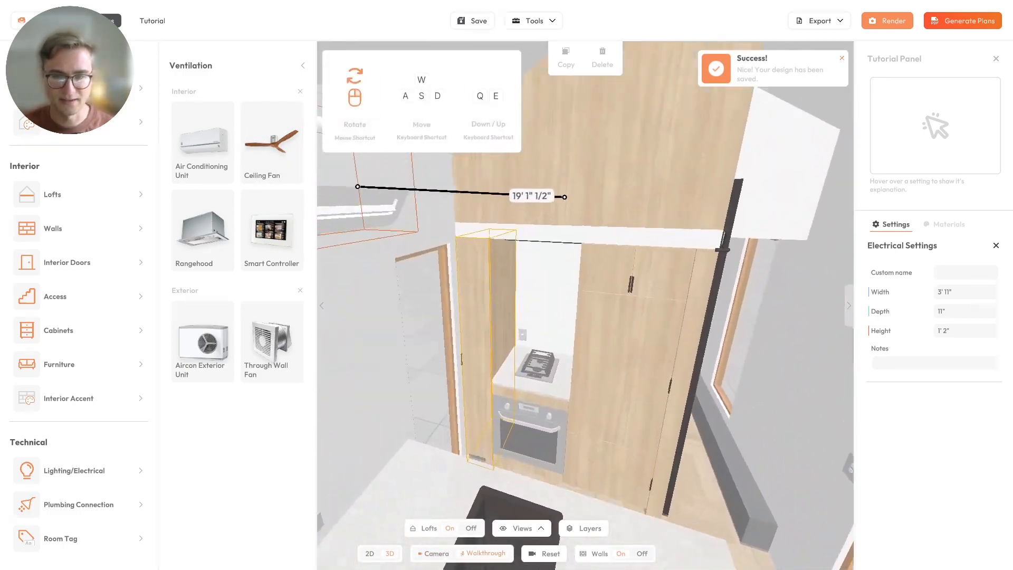
key("s")
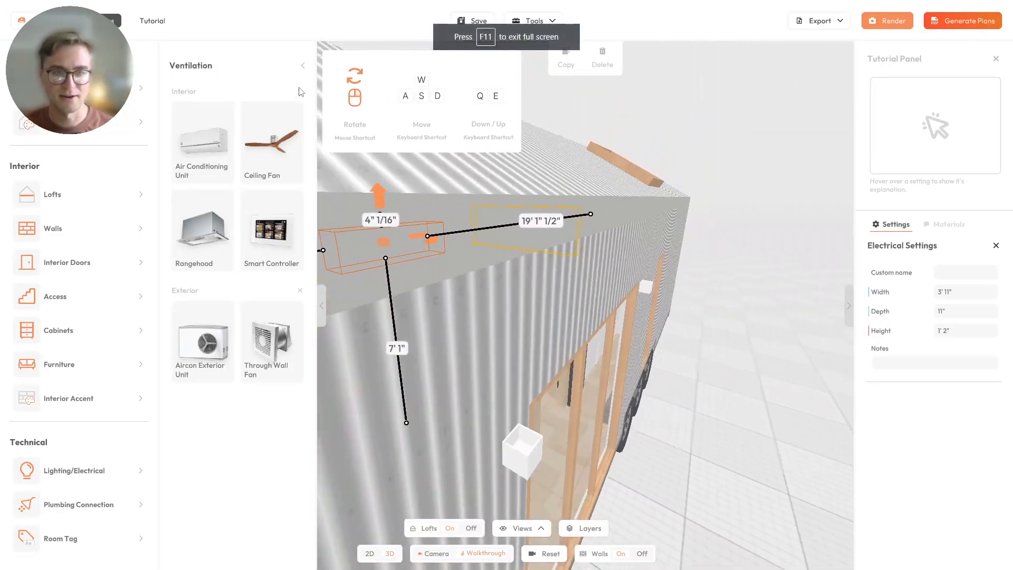
left_click(302, 67)
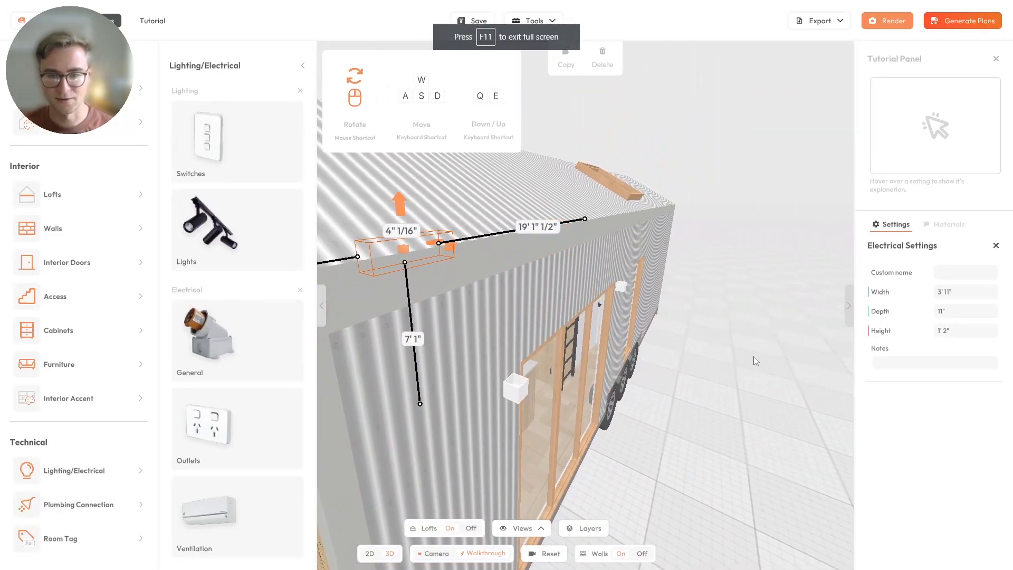
left_click(755, 361)
key("s")
key("s")
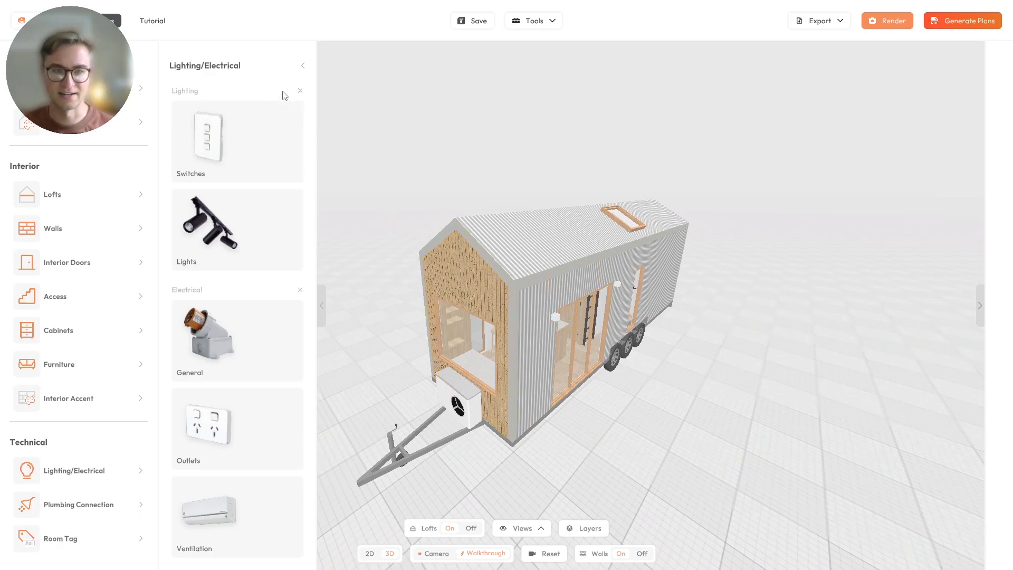
left_click(303, 66)
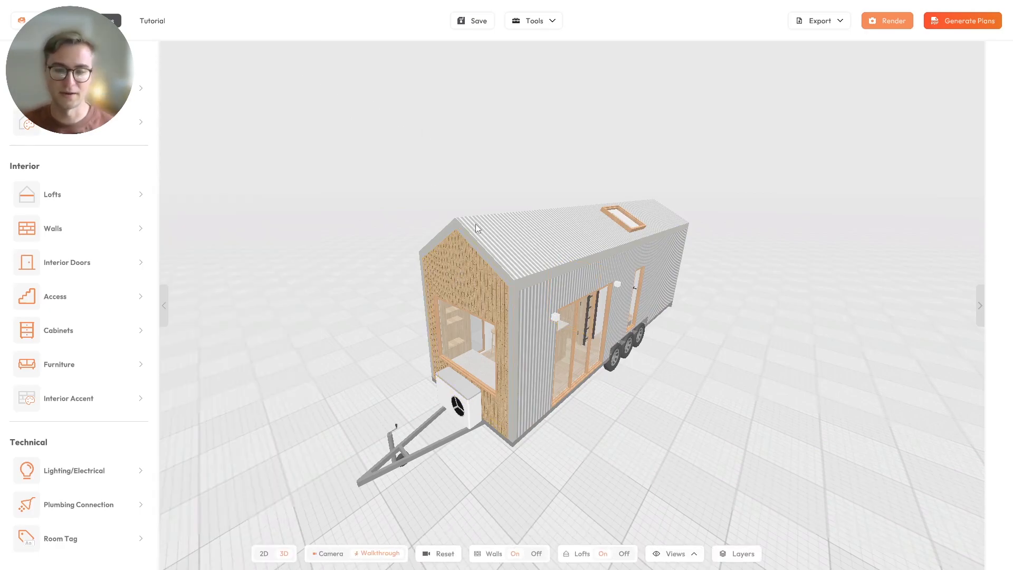
Exclude every plan page except Electrical and generate the A4 plan set
left_click(959, 21)
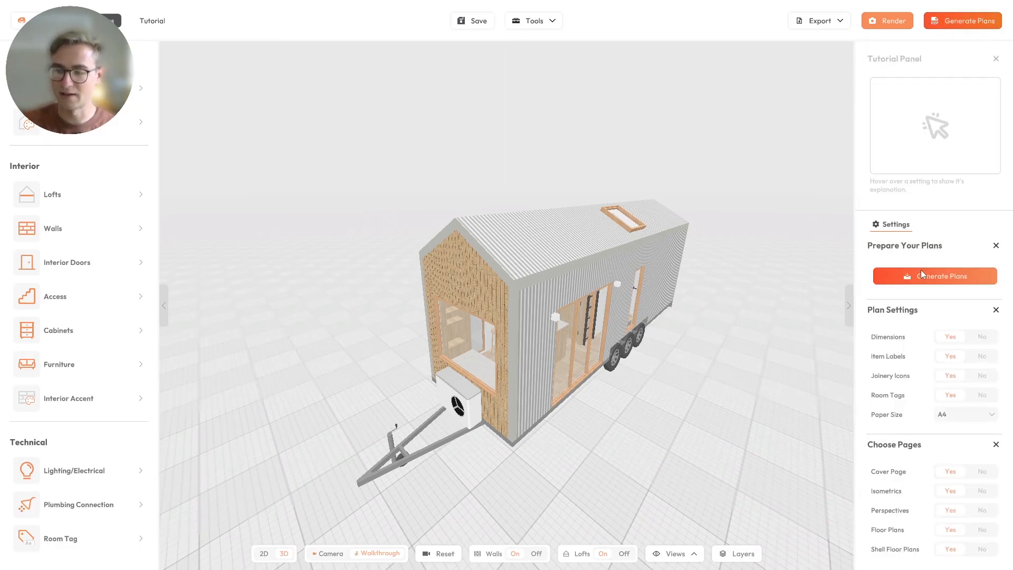
scroll(900, 350, "down", 3)
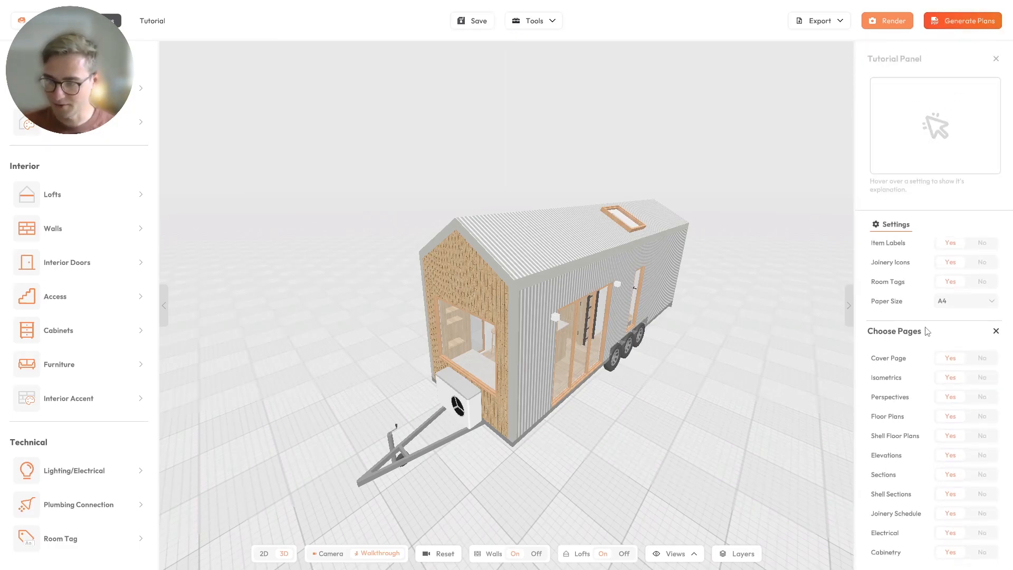
left_click(951, 328)
left_click(950, 346)
left_click(950, 365)
left_click(949, 385)
left_click(950, 404)
left_click(949, 424)
left_click(949, 462)
left_click(949, 482)
left_click(942, 443)
scroll(905, 261, "up", 3)
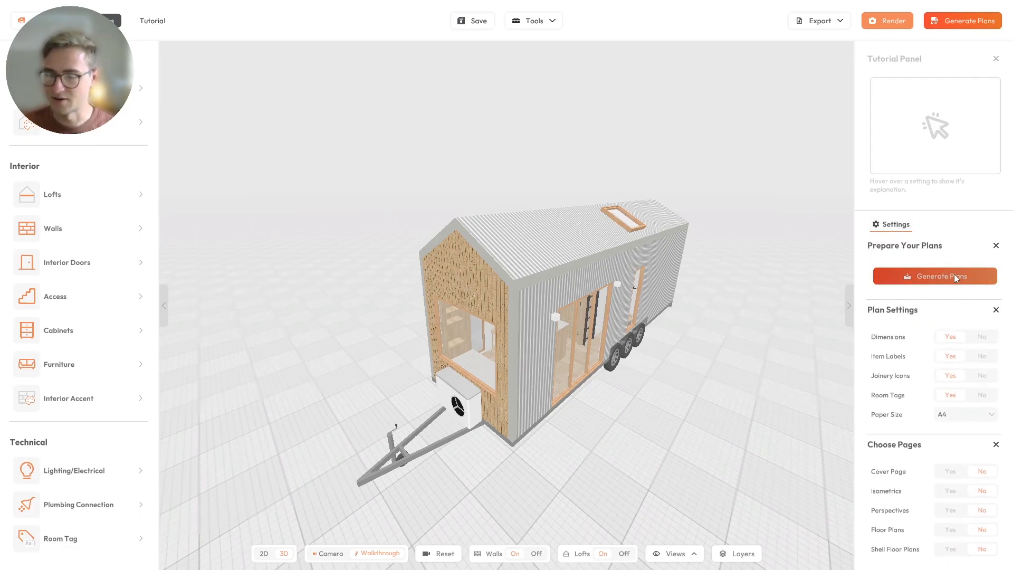
left_click(931, 283)
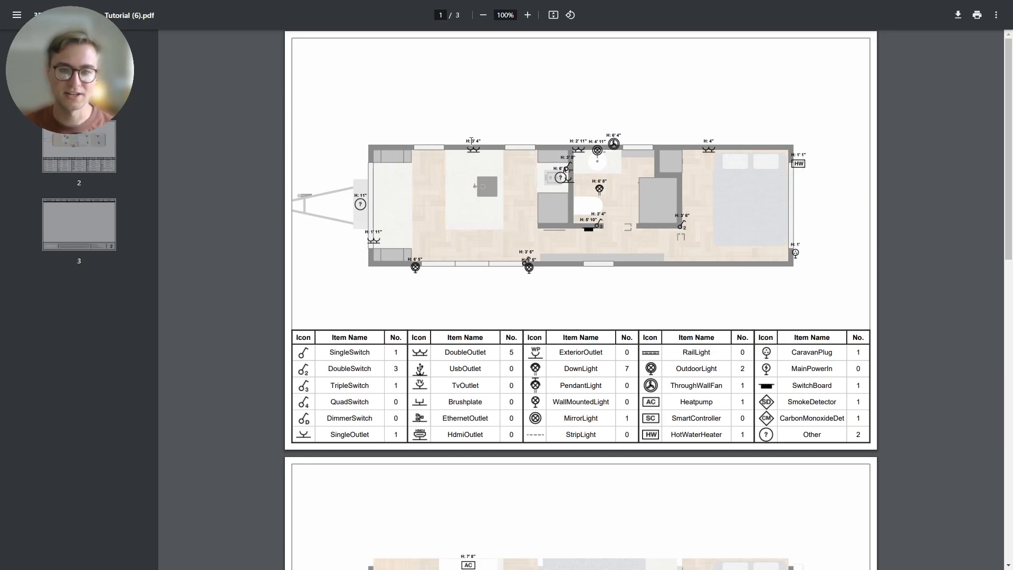
Examine the first electrical floor plan's symbols, mounting heights and item table in the generated PDF
scroll(471, 141, "up", 3, "ctrl")
scroll(380, 158, "down", 1, "ctrl")
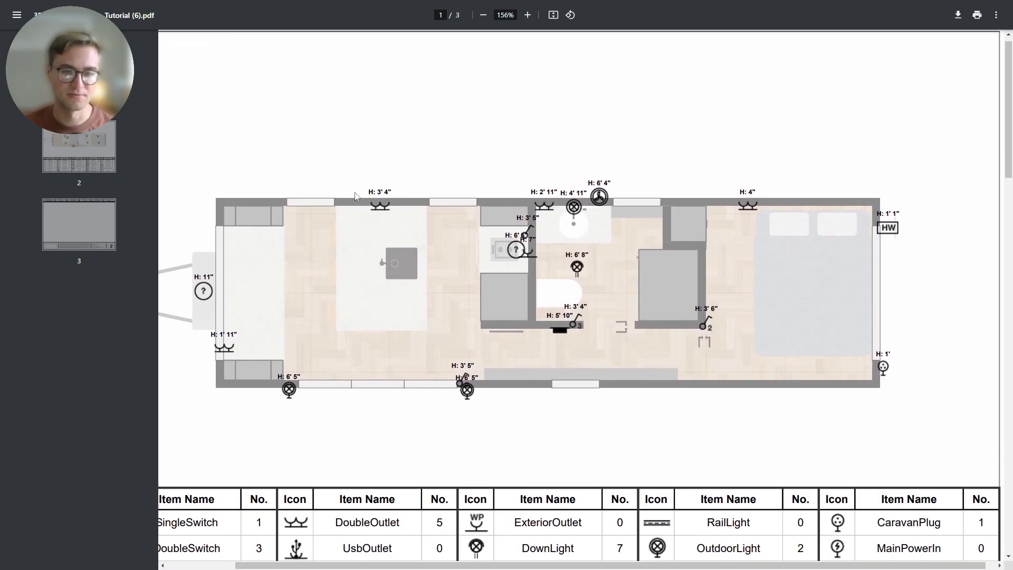
scroll(376, 214, "left", 1)
scroll(371, 227, "down", 1)
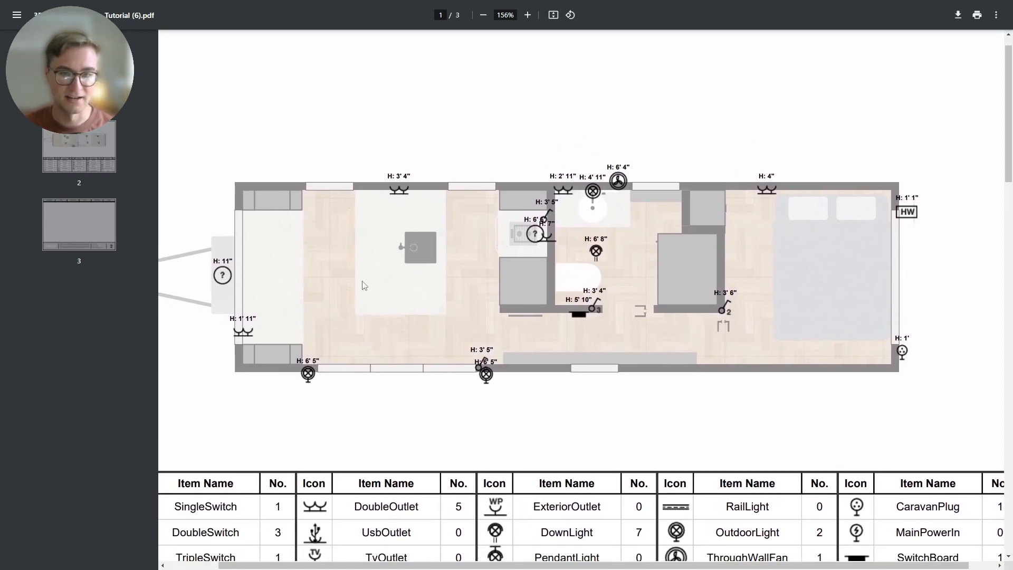
scroll(391, 222, "left", 1)
scroll(385, 243, "down", 1)
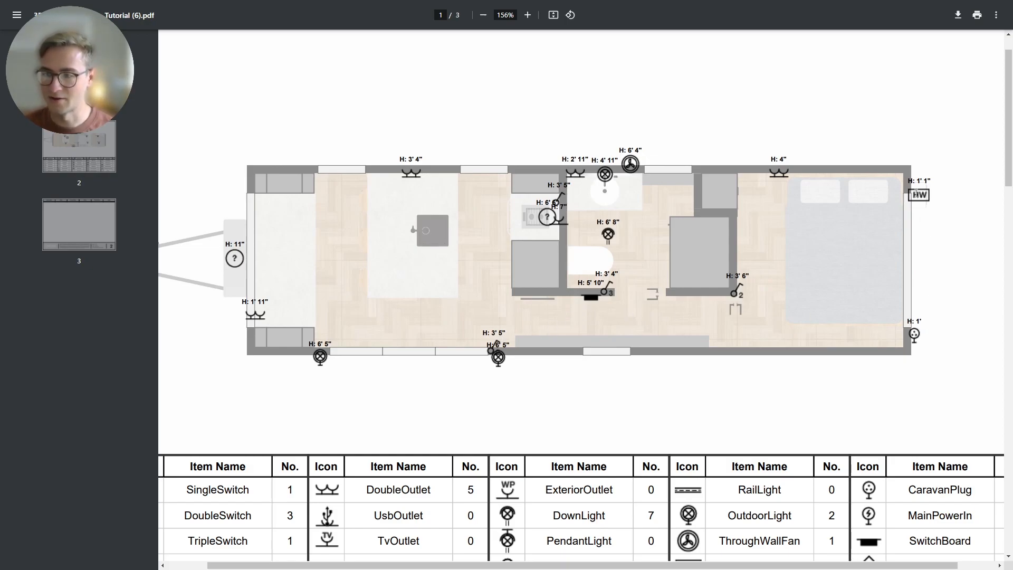
scroll(813, 208, "down", 3, "ctrl")
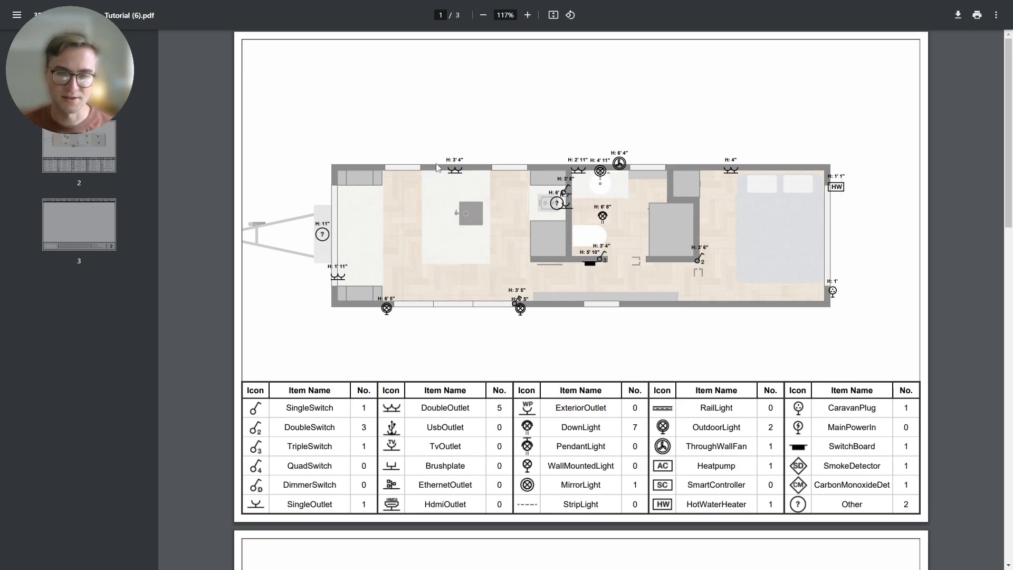
scroll(442, 160, "up", 4, "ctrl")
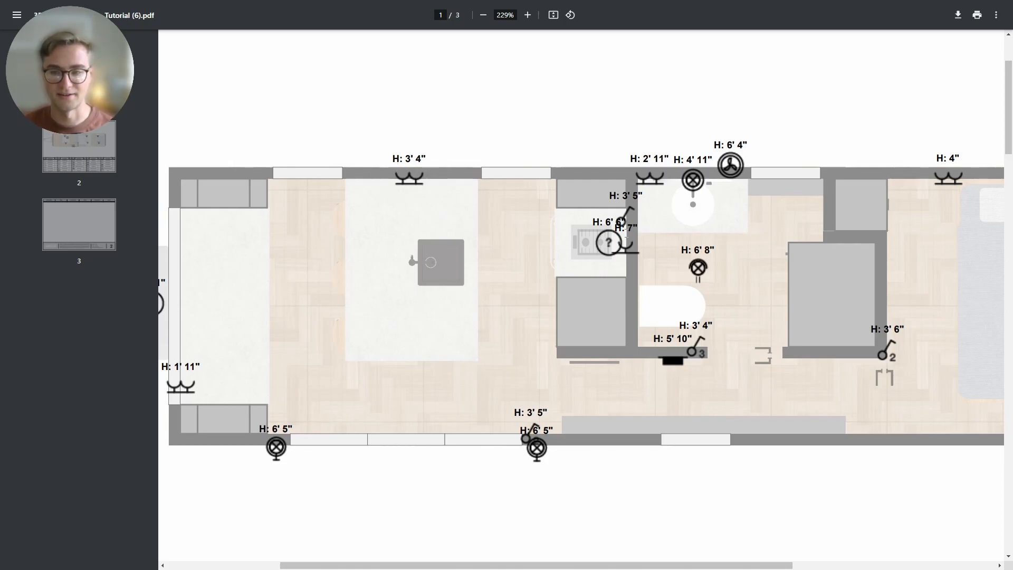
scroll(645, 255, "up", 3, "ctrl")
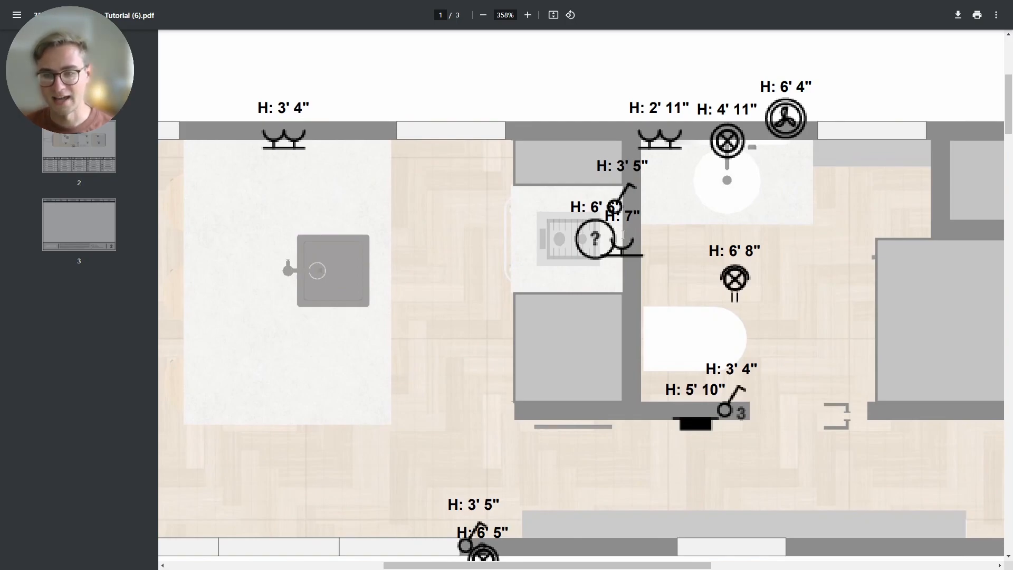
scroll(533, 226, "down", 5, "ctrl")
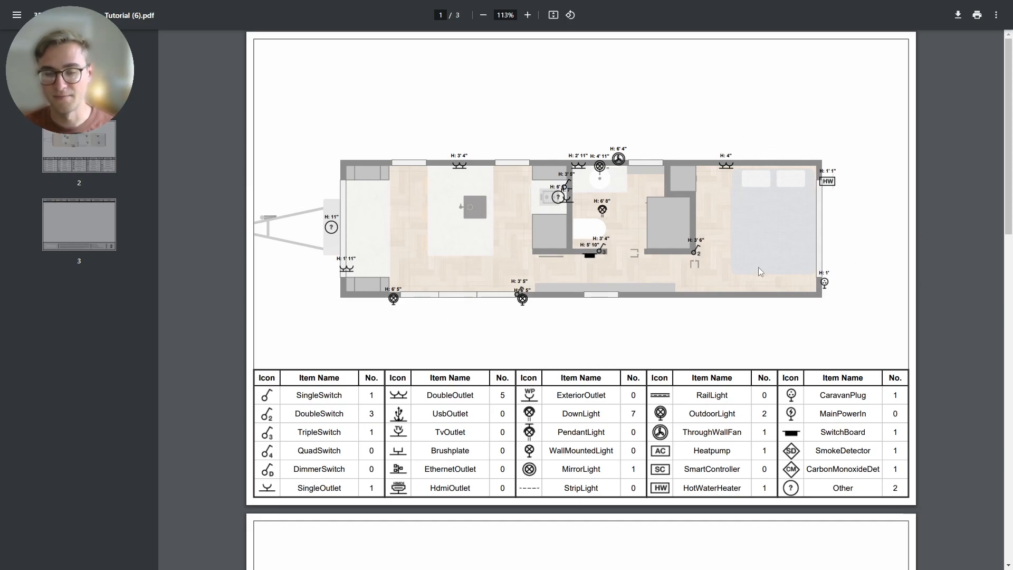
scroll(569, 231, "down", 1, "ctrl")
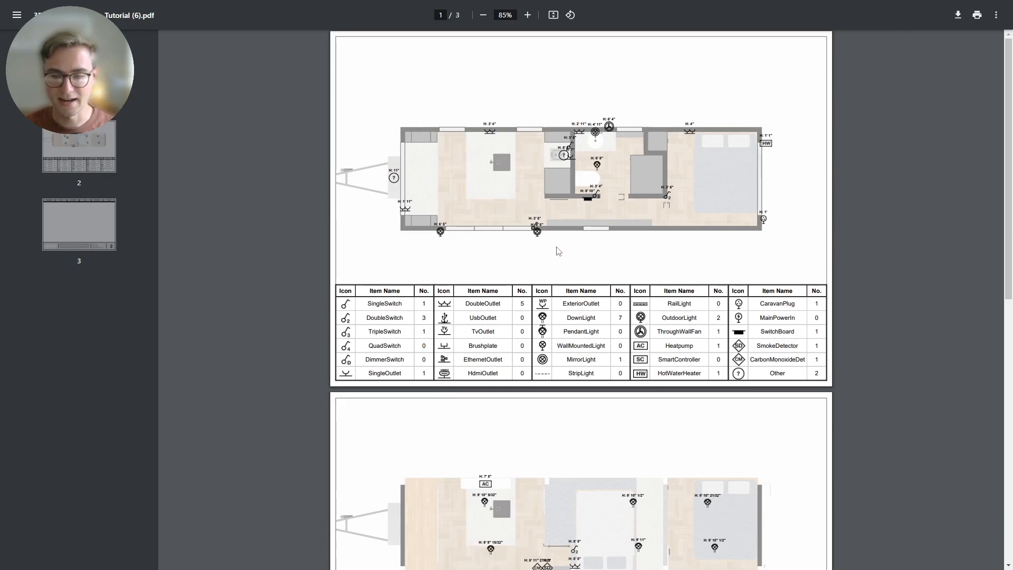
Review the upper-level electrical plan with its item table and the electrical components notes page
scroll(555, 234, "down", 4)
scroll(557, 238, "down", 3)
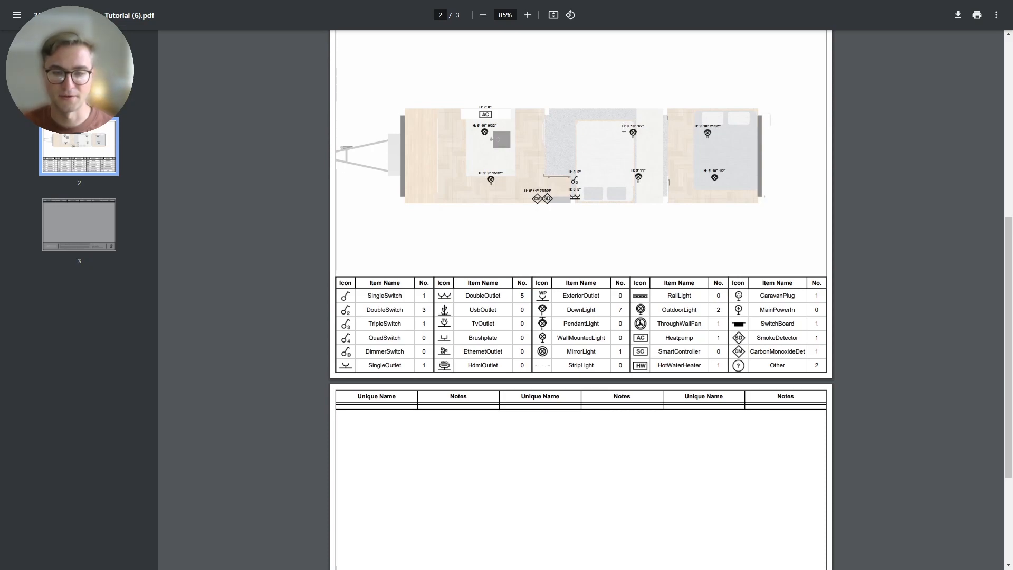
scroll(622, 127, "down", 1)
scroll(622, 128, "down", 2)
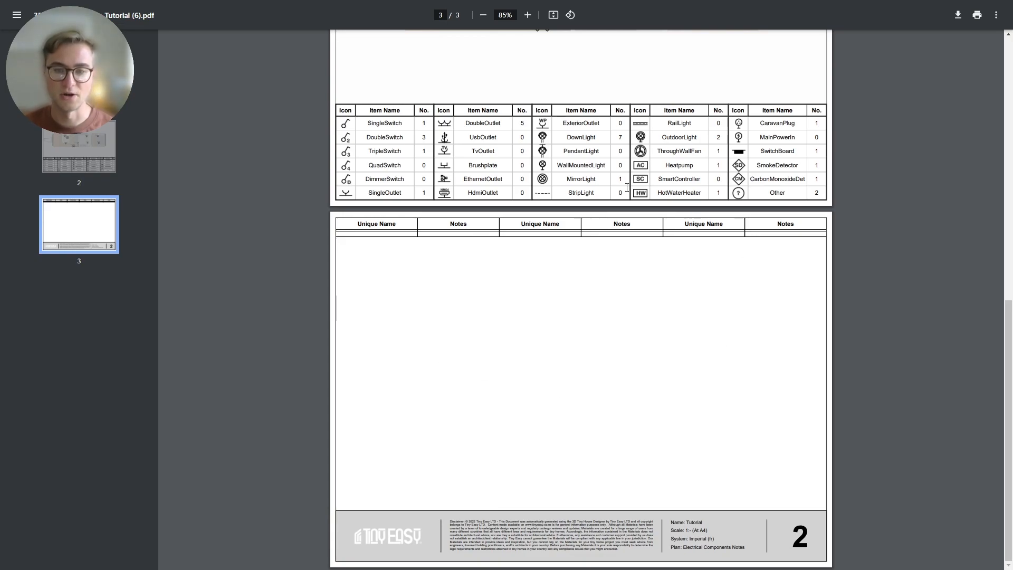
scroll(528, 293, "up", 3)
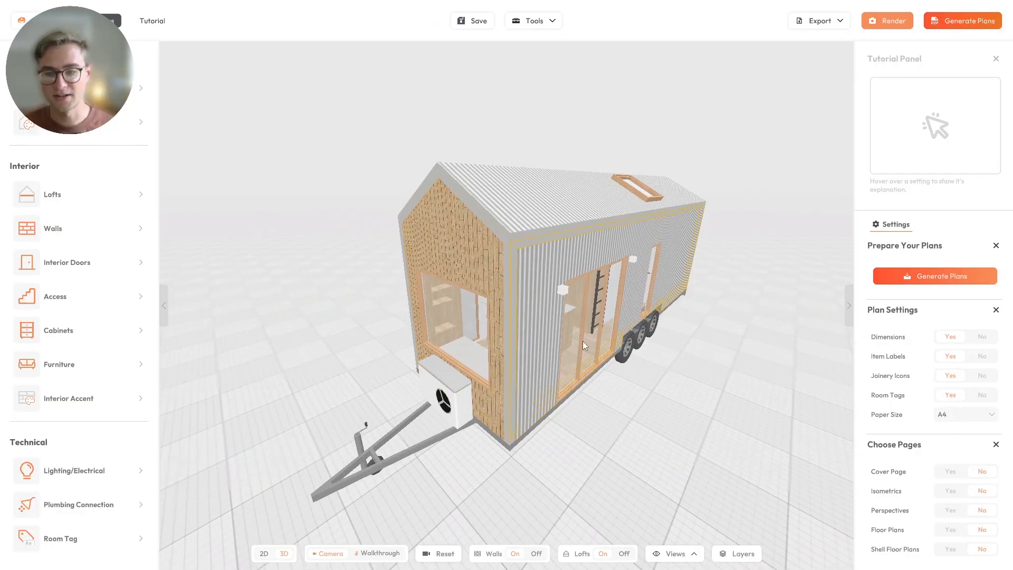
Add the note C2 to the double switch on the wall beside the large timber-framed glass doors
scroll(614, 327, "up", 5)
key("w")
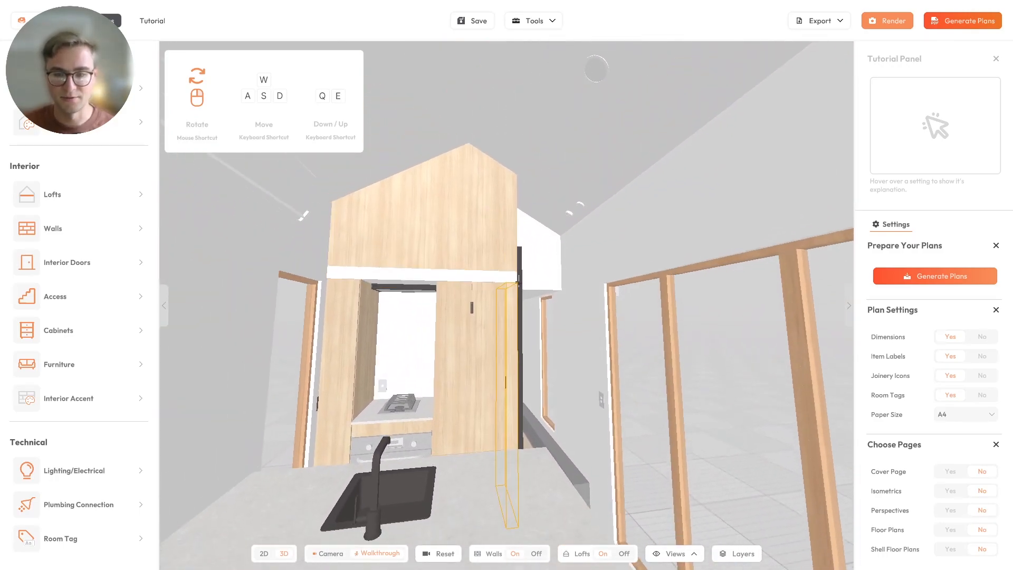
key("Escape")
left_click_drag(591, 389, 550, 266)
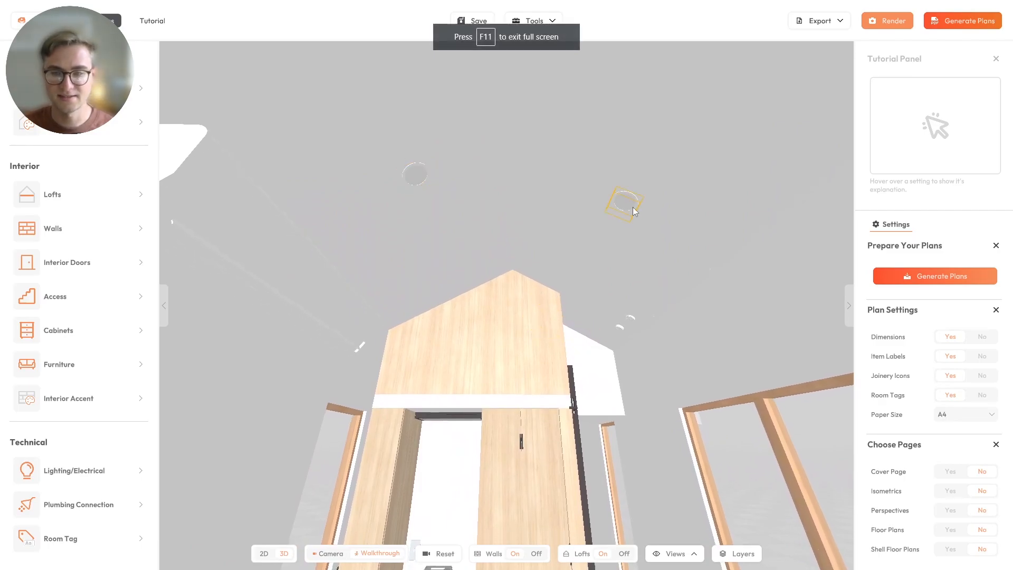
left_click_drag(552, 229, 666, 481)
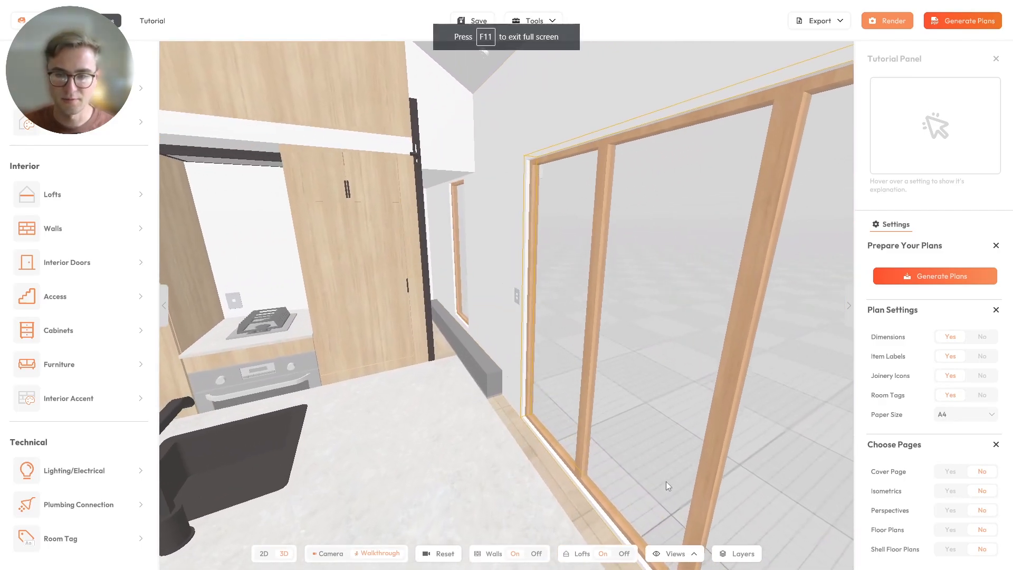
left_click(516, 295)
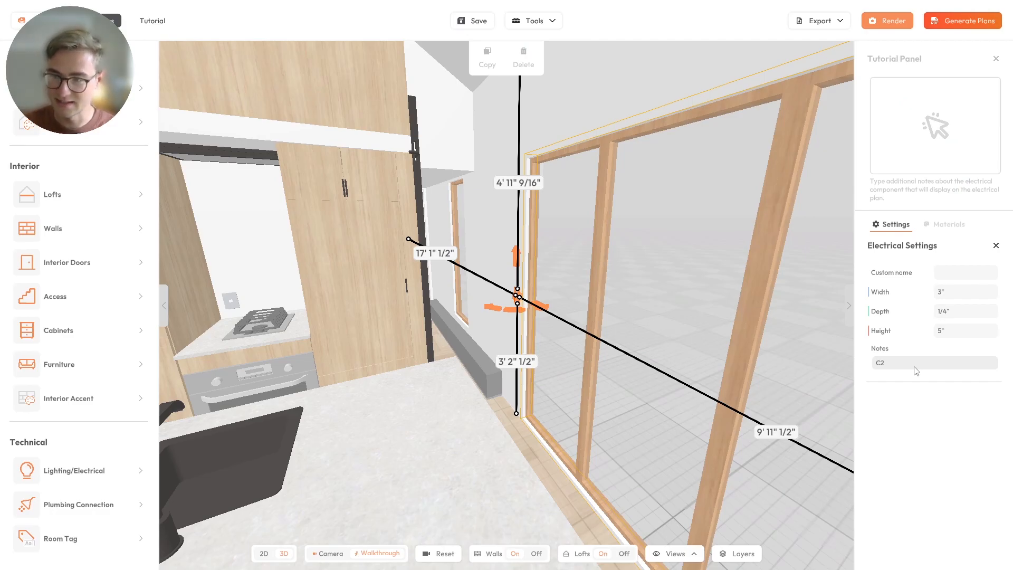
Add the note C2 to both round ceiling lights above the kitchen area
left_click_drag(662, 338, 488, 11)
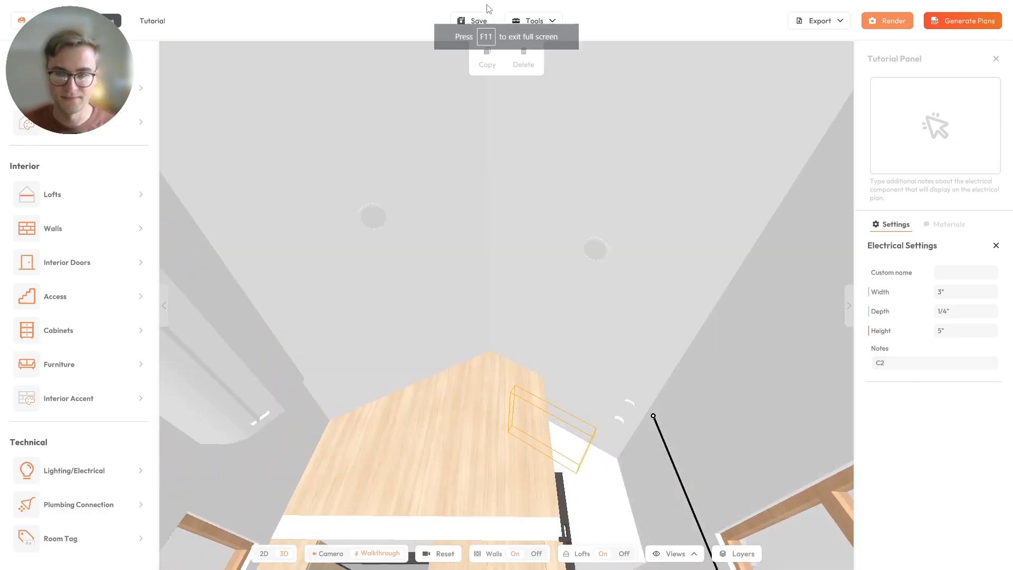
left_click(589, 250)
left_click(897, 363)
type("C2")
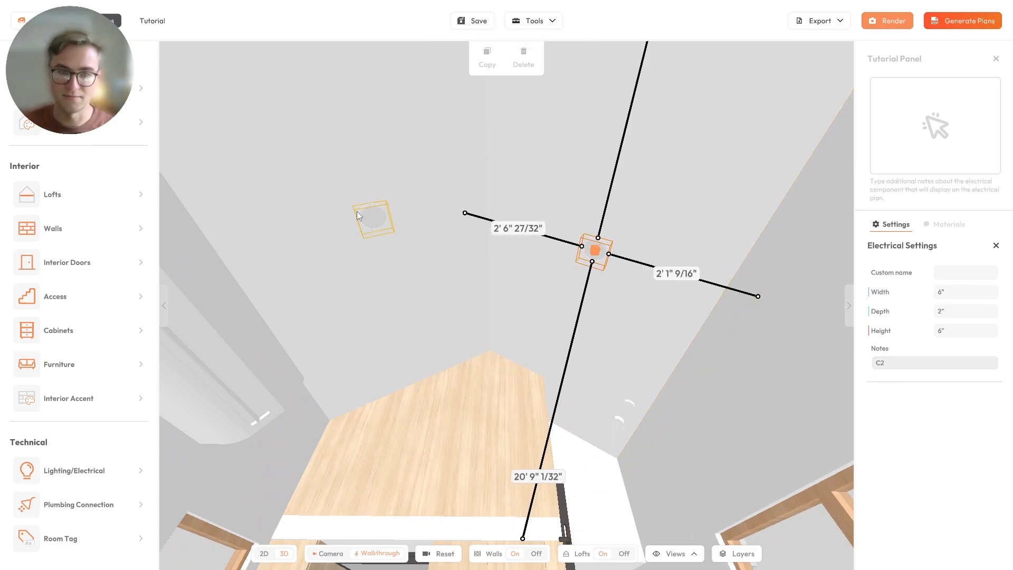
left_click(373, 217)
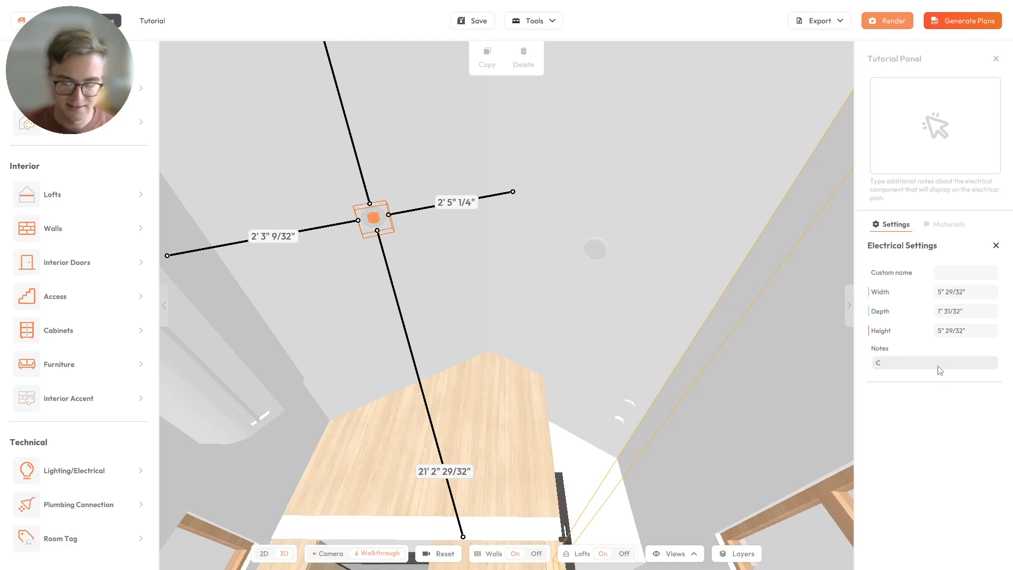
left_click_drag(646, 223, 547, 333)
left_click(897, 365)
Add the note C1 to the single switch on the wall above the cooktop
scroll(547, 333, "up", 3)
left_click(543, 317)
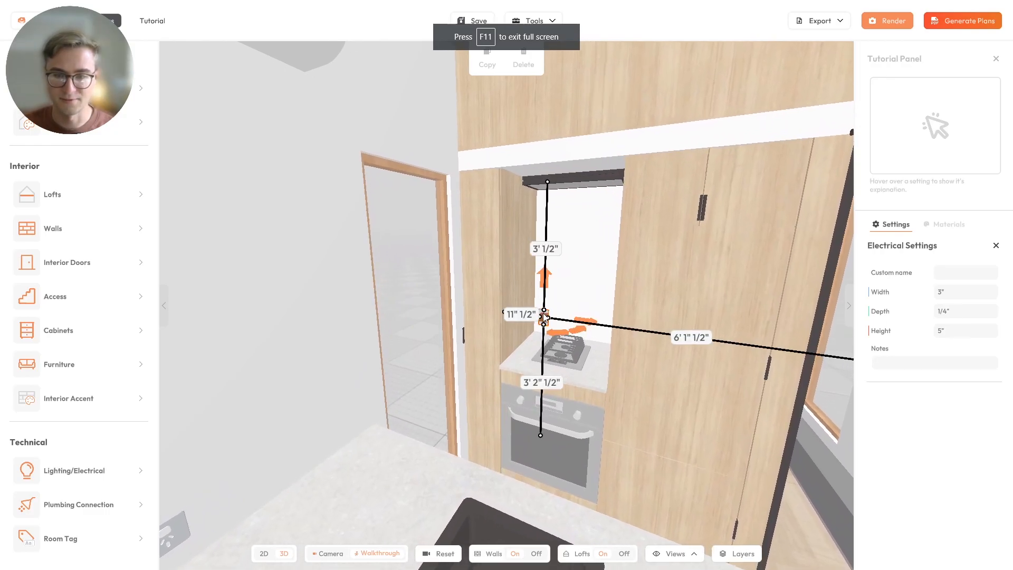
left_click(942, 364)
type("C1")
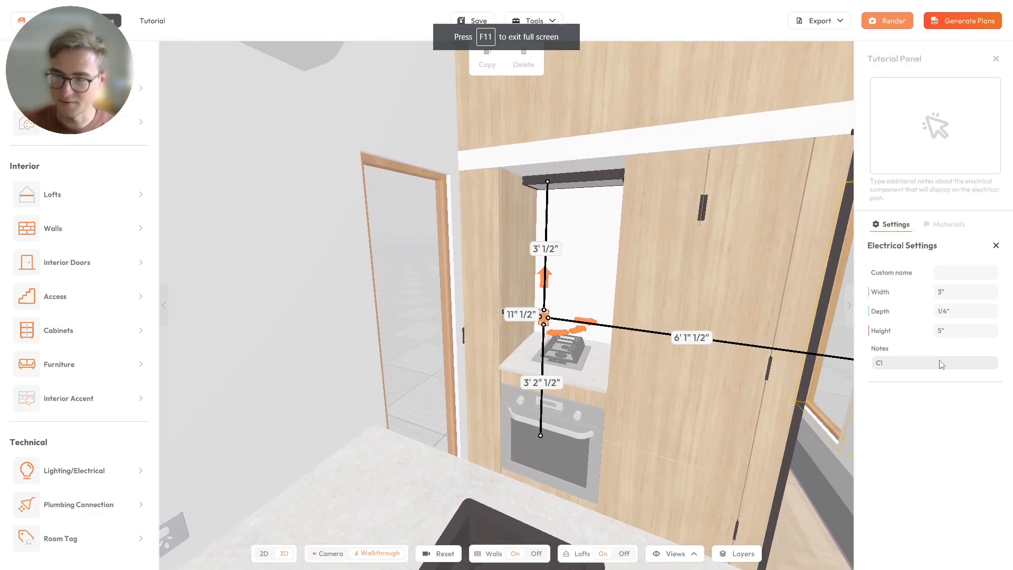
Hide the cabinets and add the note C1 to the low outlet on the wall behind the oven
left_click(674, 553)
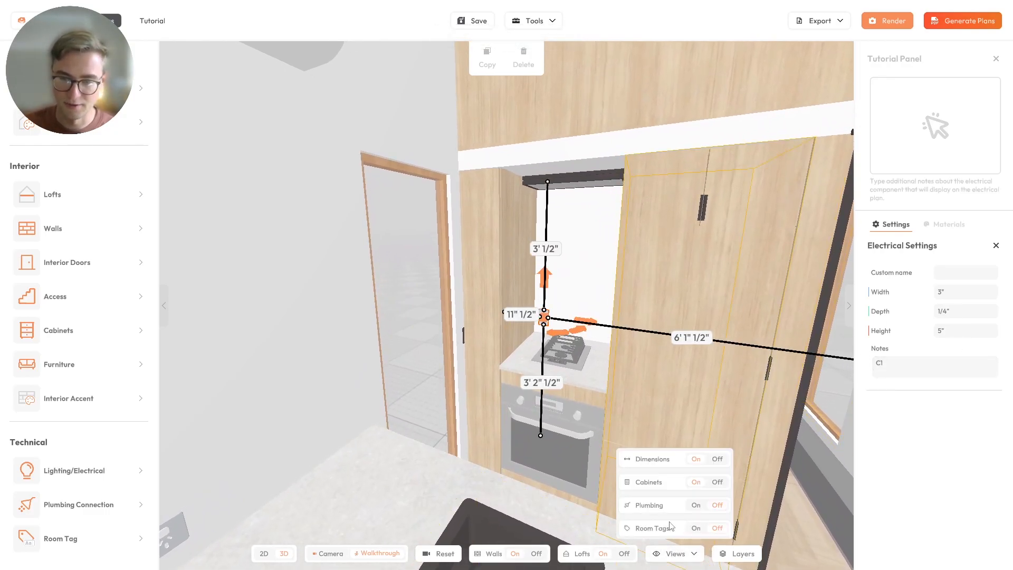
left_click(716, 481)
left_click(575, 426)
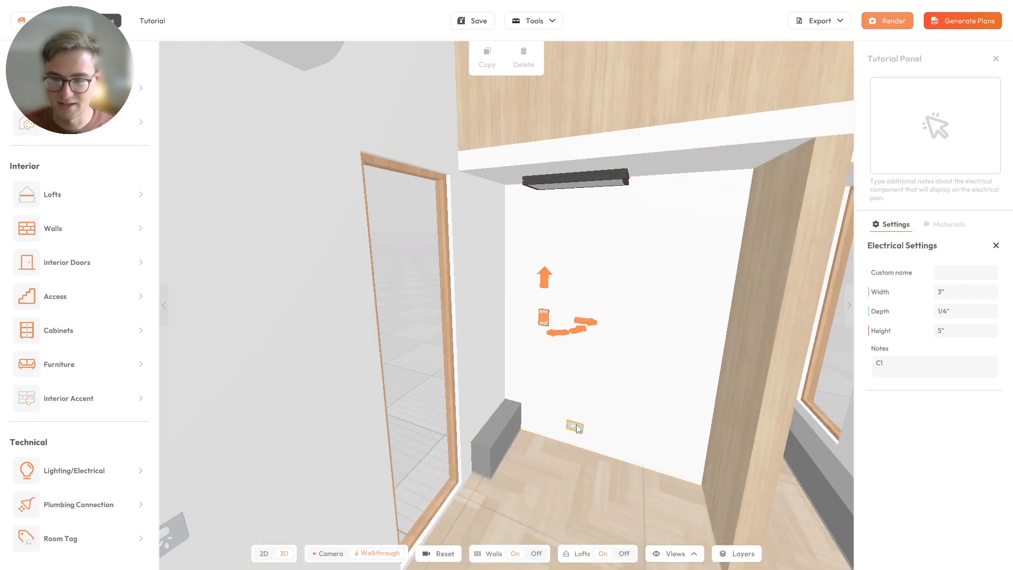
left_click(904, 363)
type("C1")
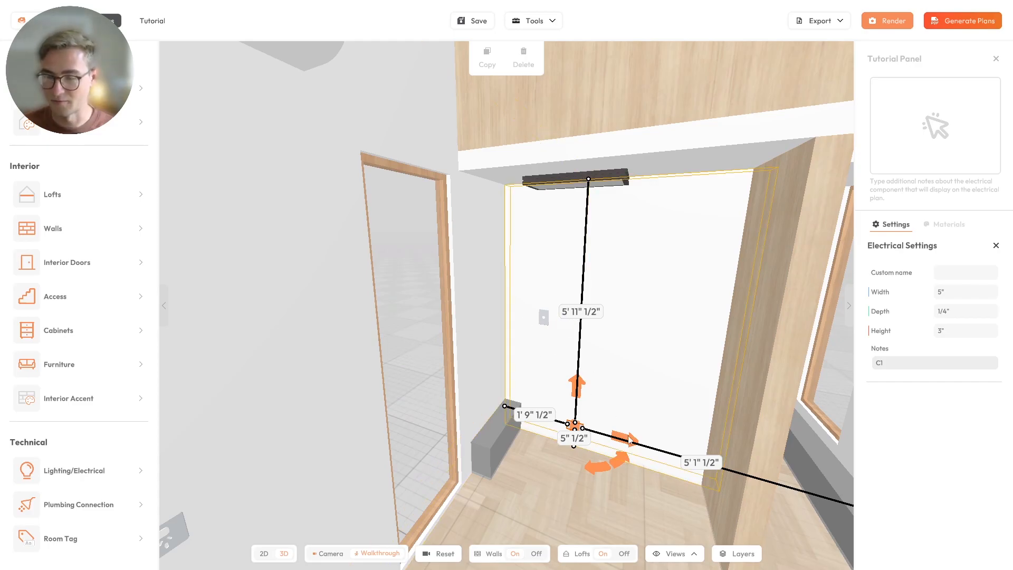
key("Return")
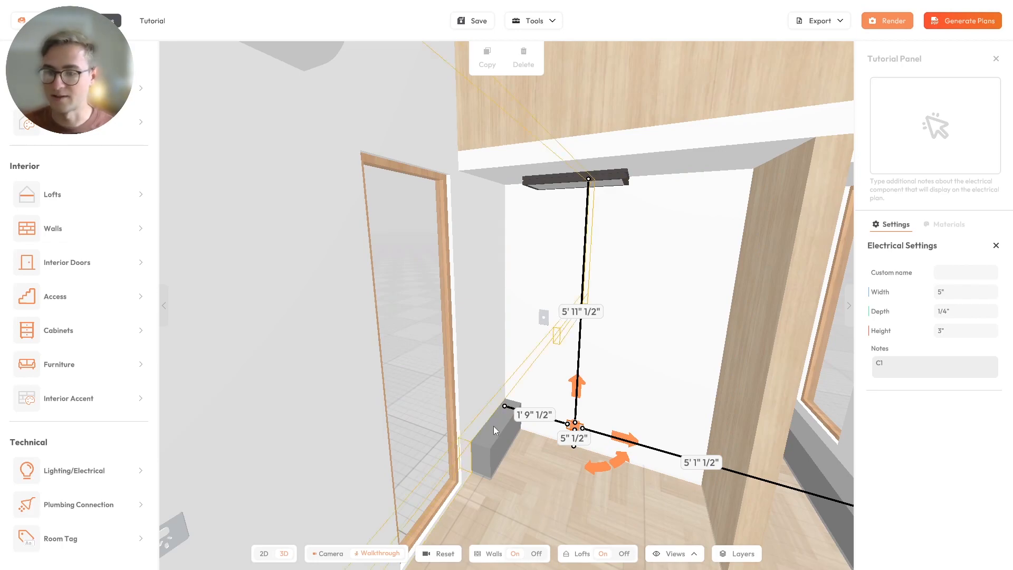
Generate the plan set again and examine the unique item names on the first electrical floor plan
left_click(962, 21)
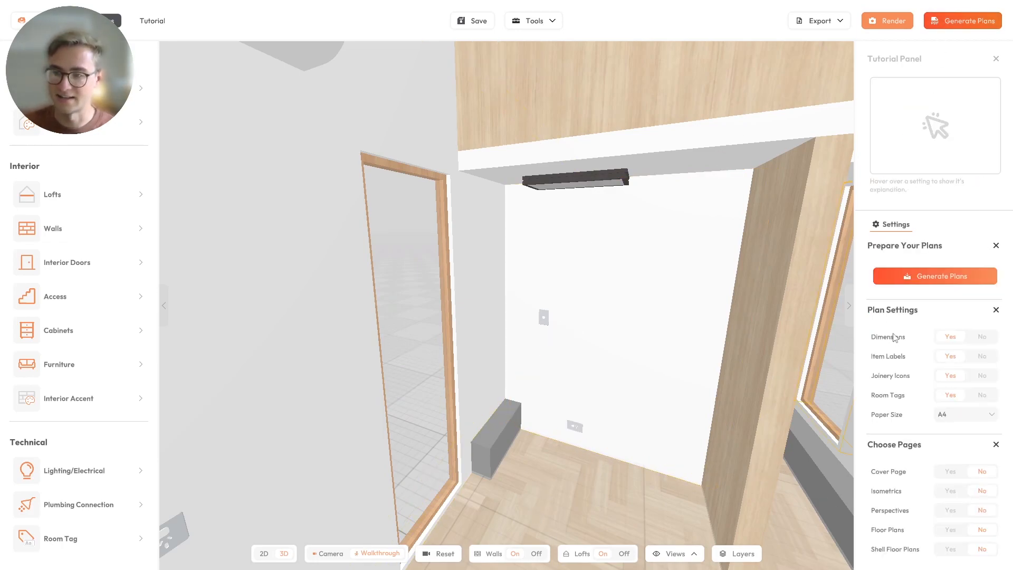
left_click(934, 276)
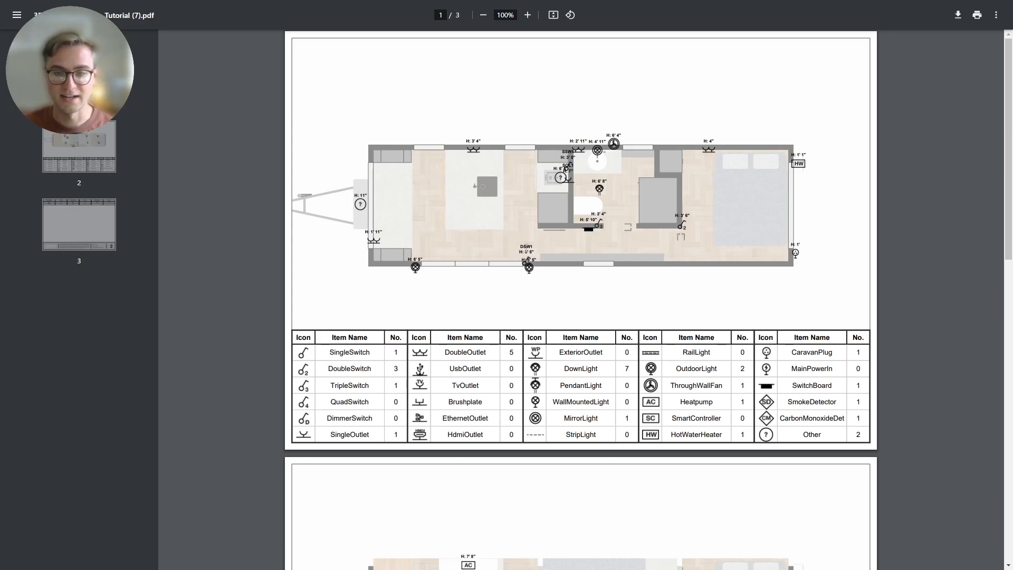
scroll(493, 255, "up", 3, "ctrl")
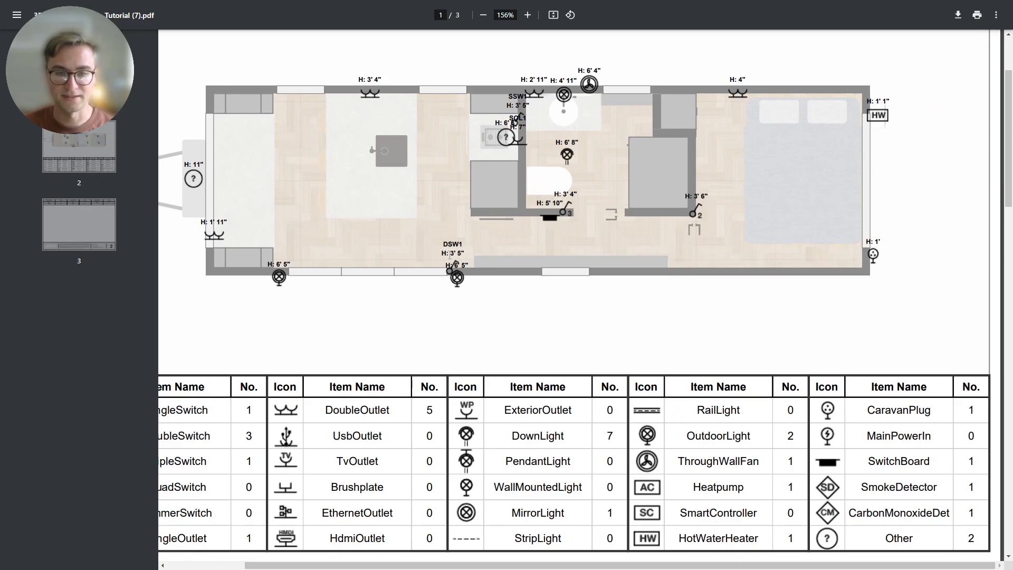
scroll(449, 254, "up", 3, "ctrl")
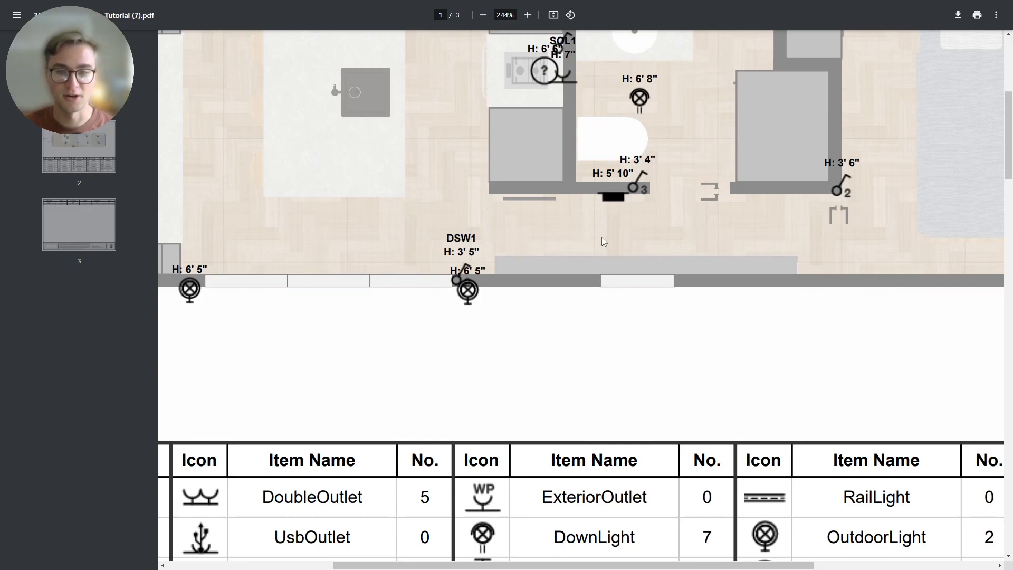
Match the named ceiling lights on the upper-level electrical plan with their entries in the notes table
scroll(596, 240, "down", 5, "ctrl")
scroll(554, 239, "down", 5)
scroll(529, 230, "down", 1)
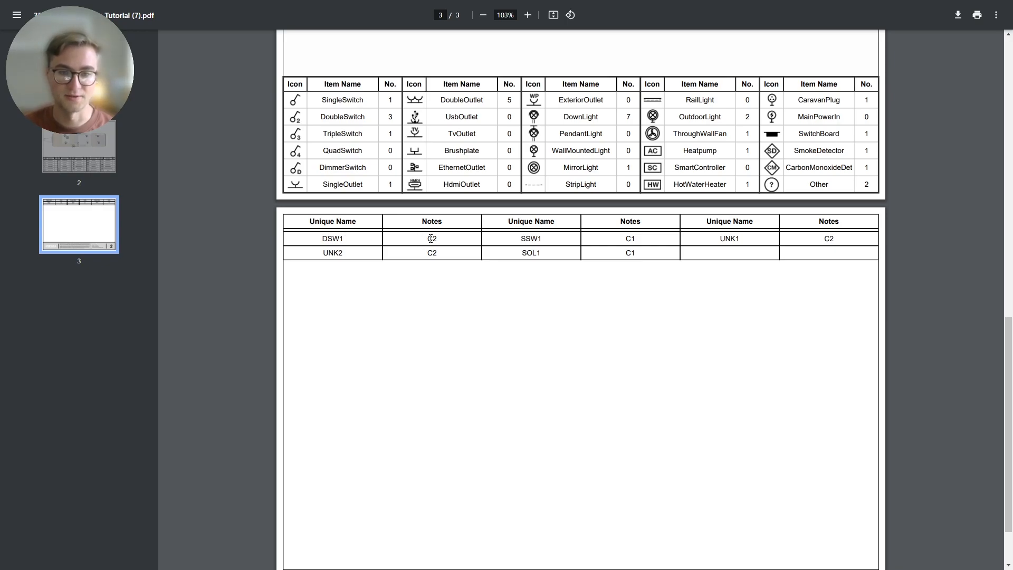
scroll(413, 263, "up", 7)
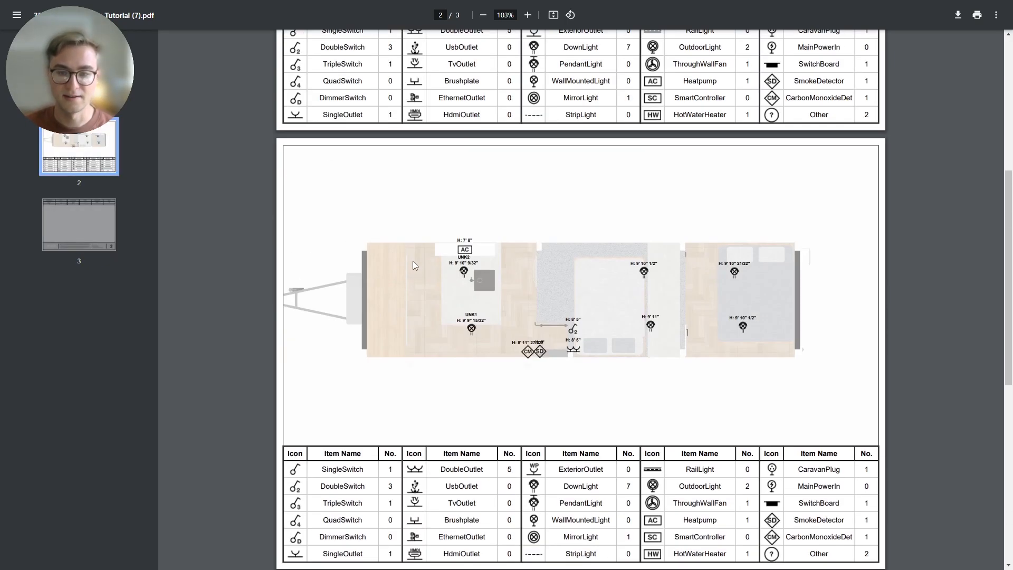
scroll(412, 264, "down", 7)
scroll(413, 262, "up", 7)
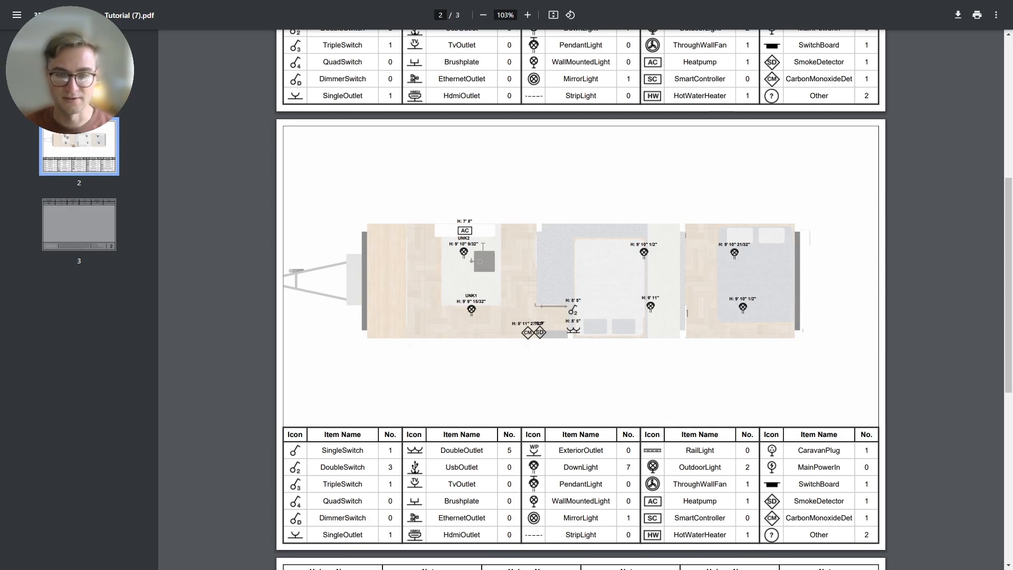
scroll(469, 259, "down", 8)
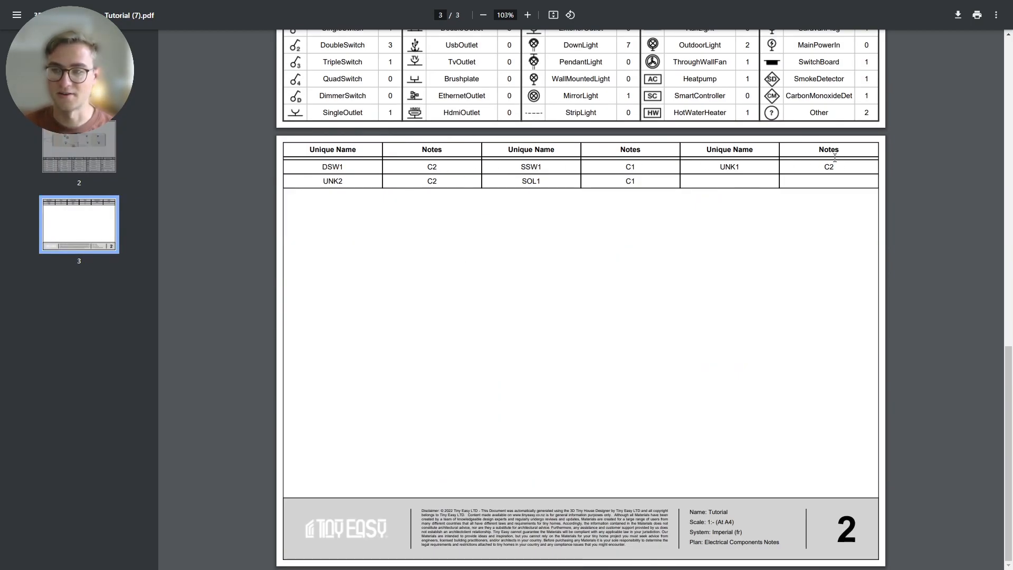
scroll(546, 217, "up", 5)
scroll(547, 221, "up", 3)
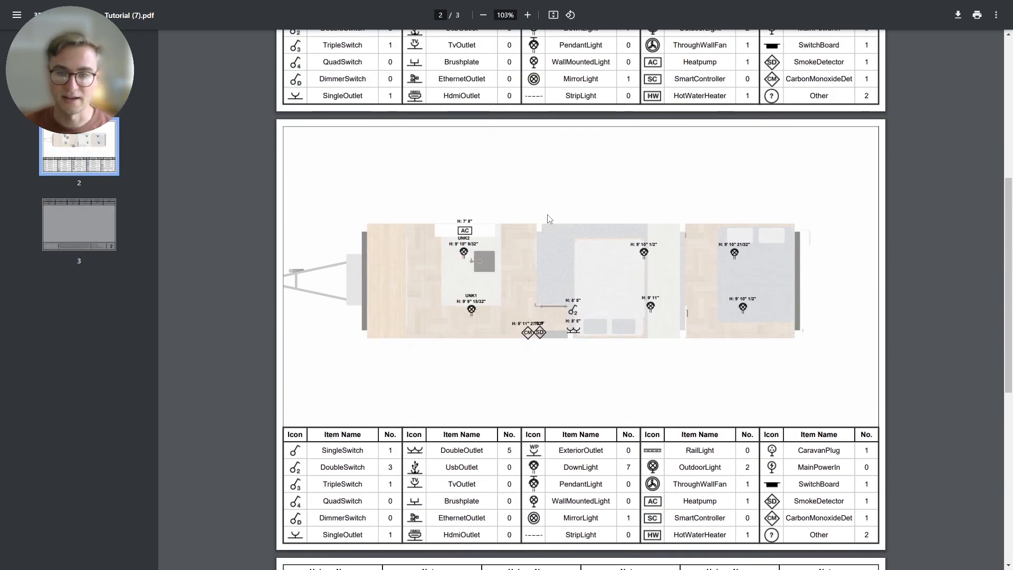
Compare the named switches and outlet on the lower-level electrical plan with the notes table
scroll(549, 219, "up", 6)
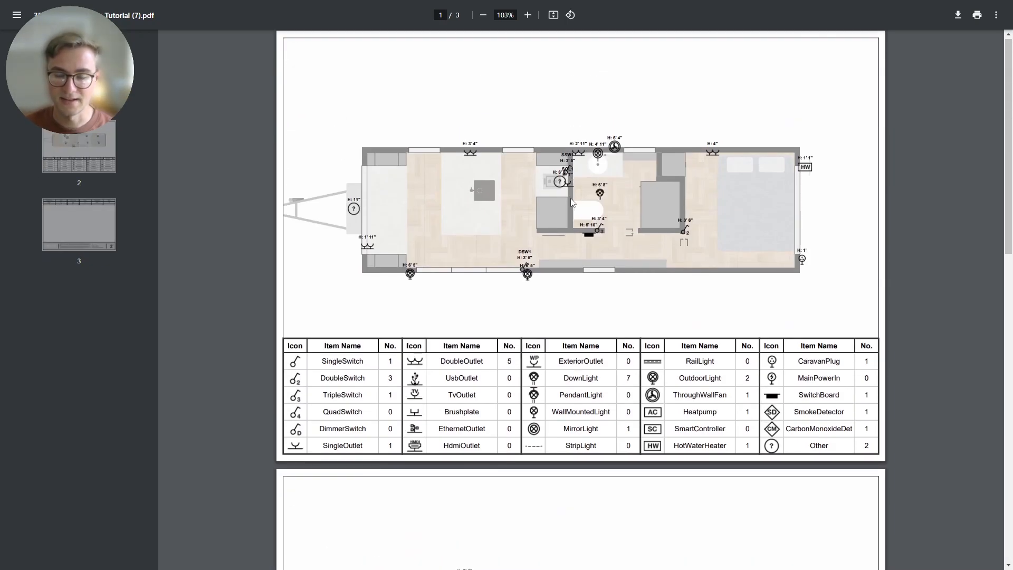
scroll(575, 206, "down", 7)
scroll(575, 206, "up", 7)
scroll(560, 220, "up", 3, "ctrl")
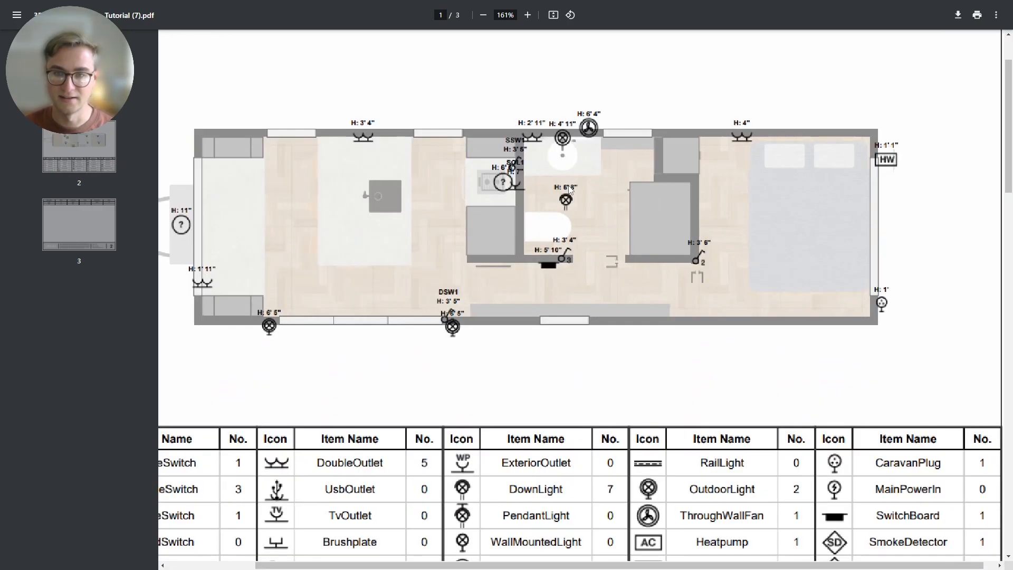
scroll(537, 183, "down", 5, "ctrl")
scroll(555, 195, "down", 2)
scroll(556, 195, "down", 4)
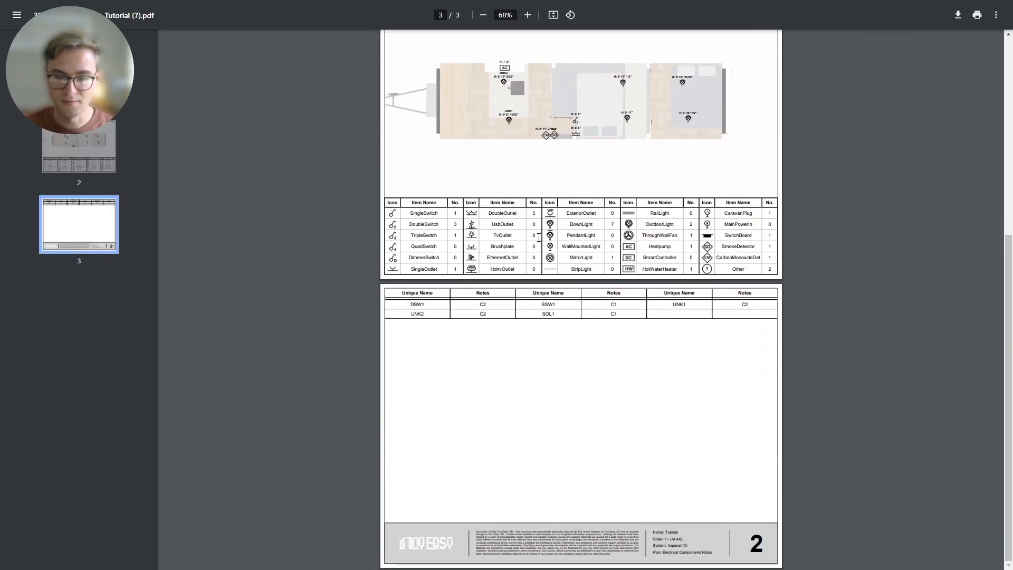
scroll(542, 287, "up", 2, "ctrl")
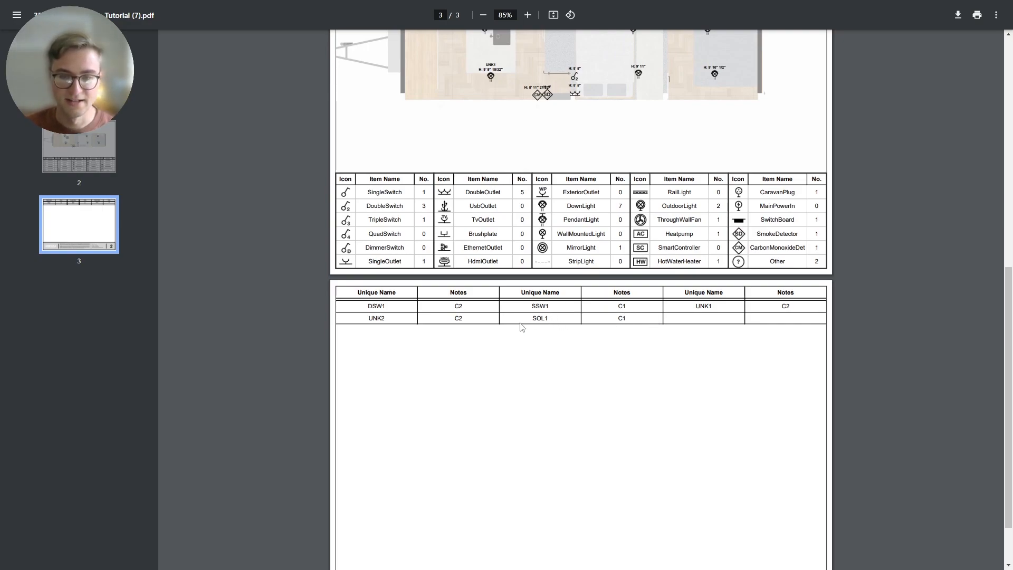
Go through all three PDF pages again to relate the circuit notes to both electrical plans
scroll(448, 262, "up", 10)
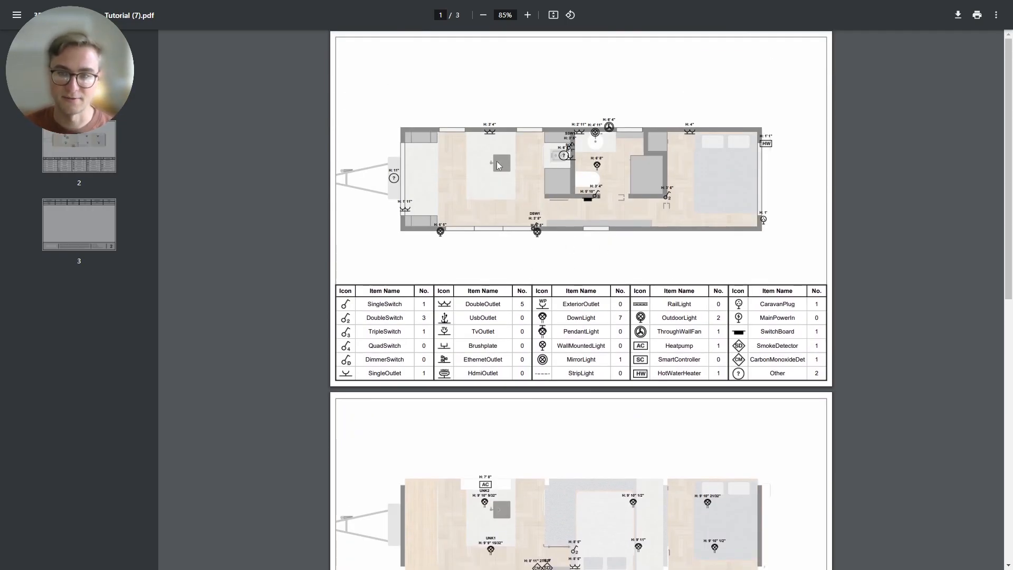
scroll(555, 206, "down", 9)
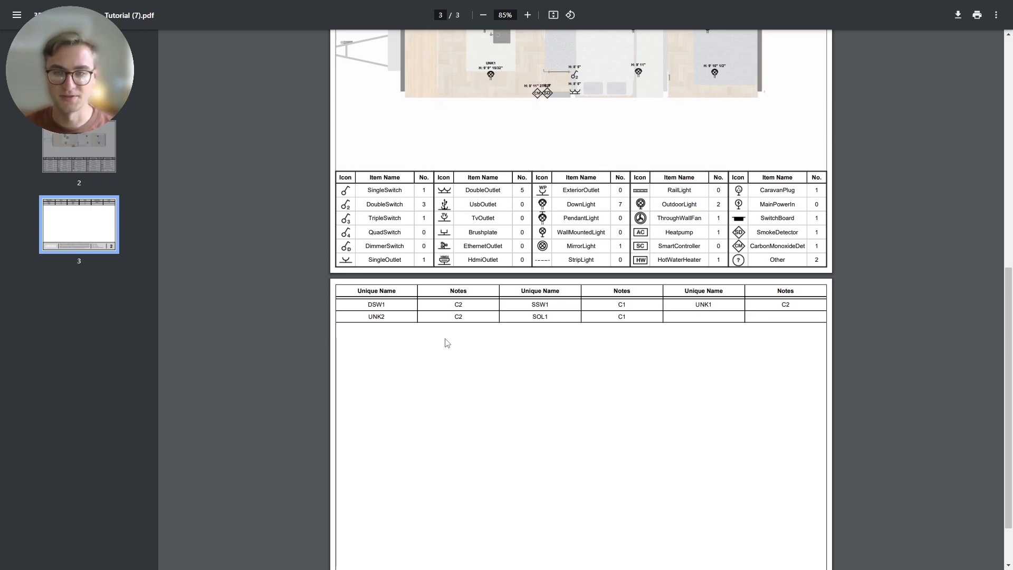
scroll(447, 342, "up", 2)
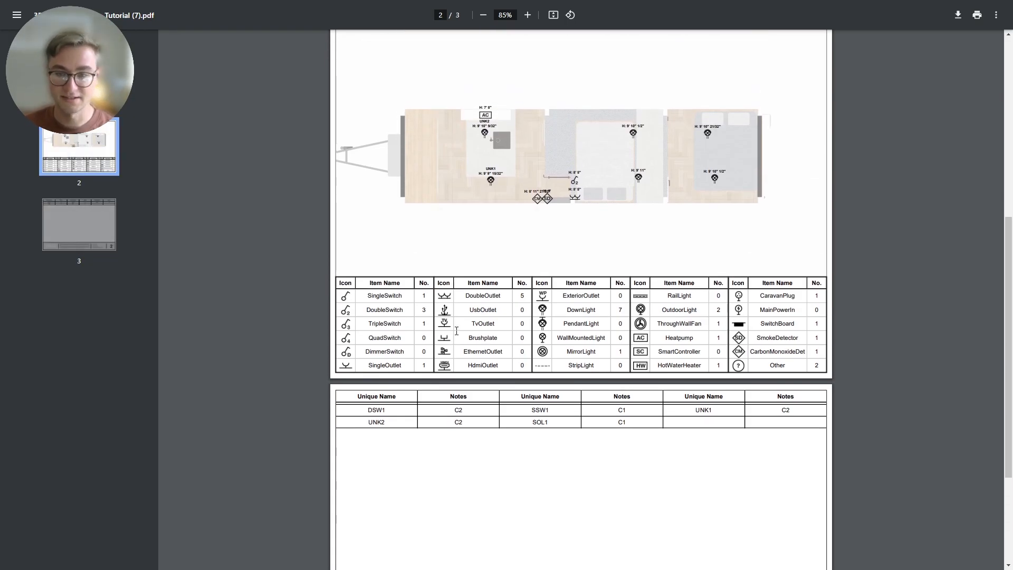
scroll(516, 269, "up", 6)
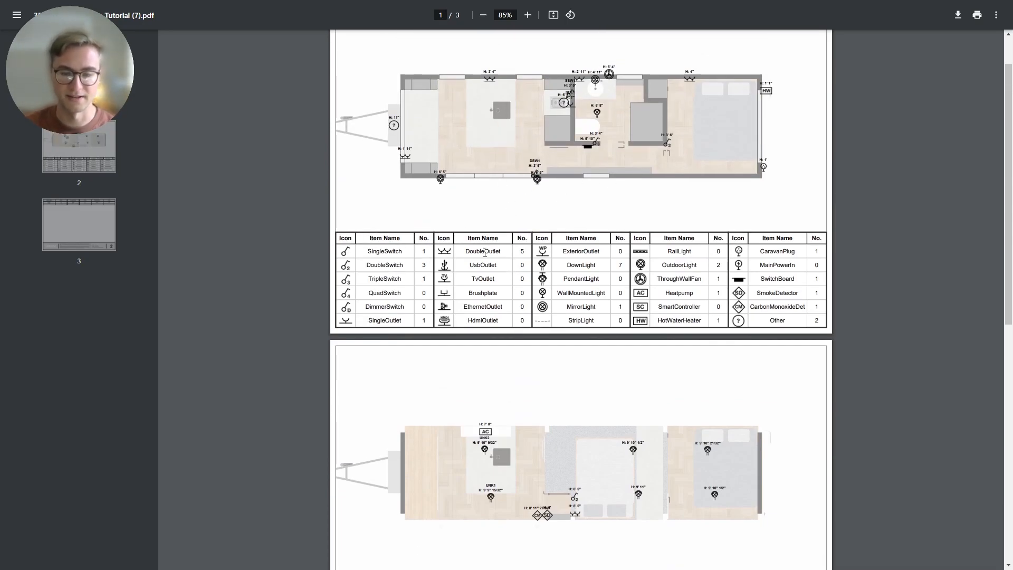
scroll(484, 253, "down", 5)
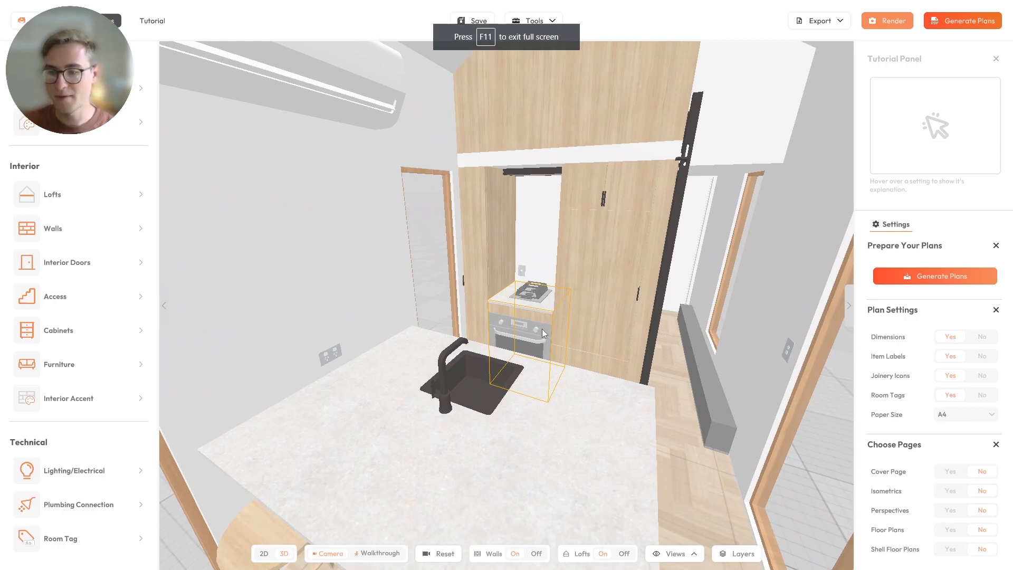
Return to the tiny house designer and add the note "Install above the counter" to the double outlet above the kitchen counter
scroll(537, 334, "up", 3)
left_click(417, 377)
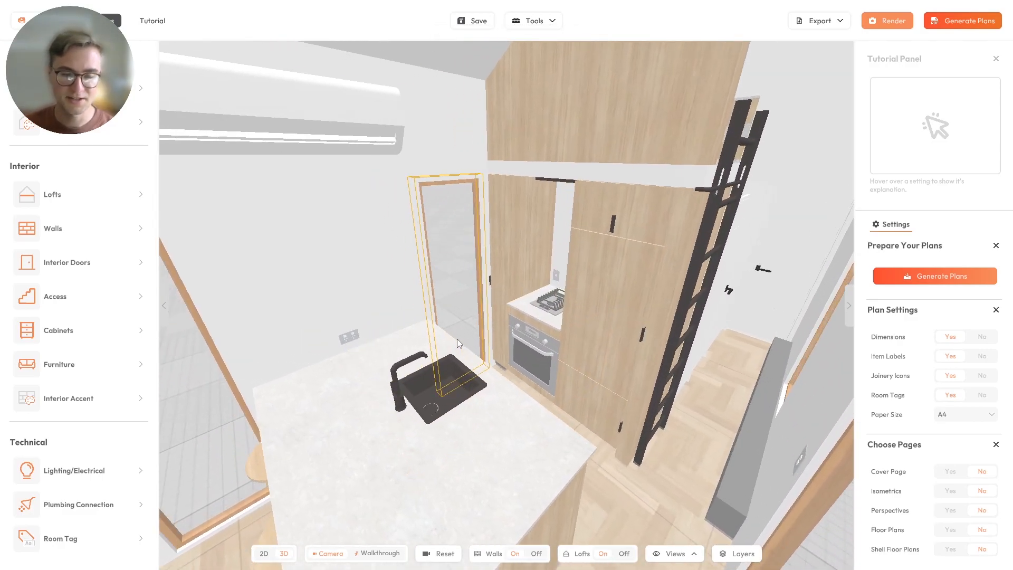
left_click_drag(457, 339, 496, 321)
left_click(447, 317)
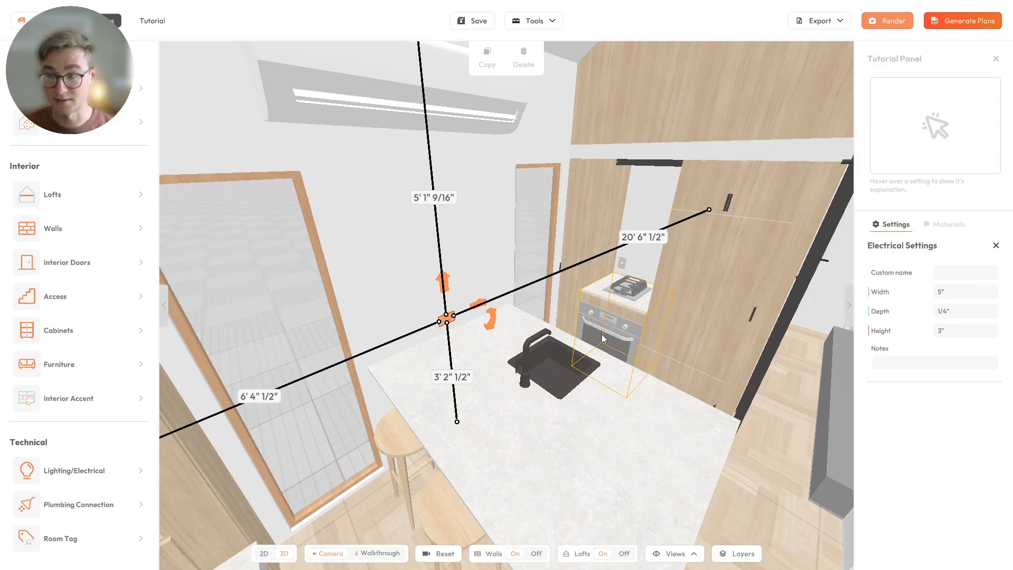
mouse_move(910, 360)
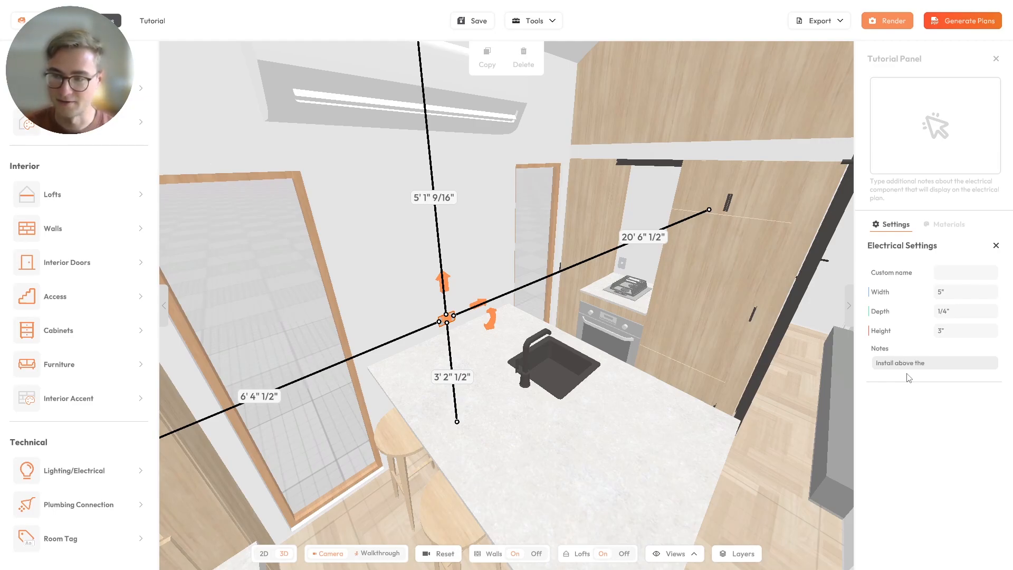
type("nter")
key("Return")
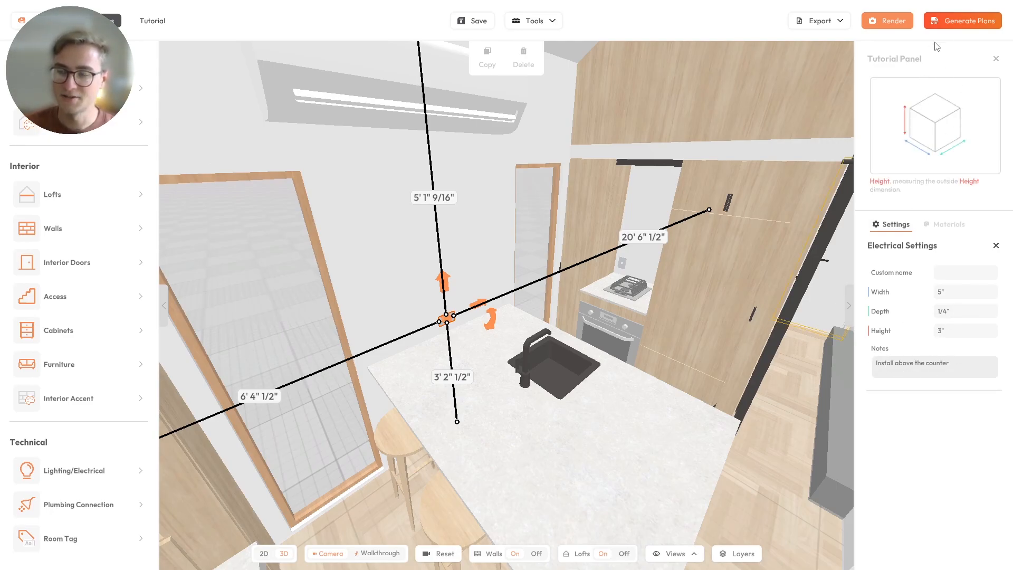
Regenerate the electrical plans and check the "Install above the counter" note in the notes table against the plan pages
left_click(953, 23)
left_click(931, 279)
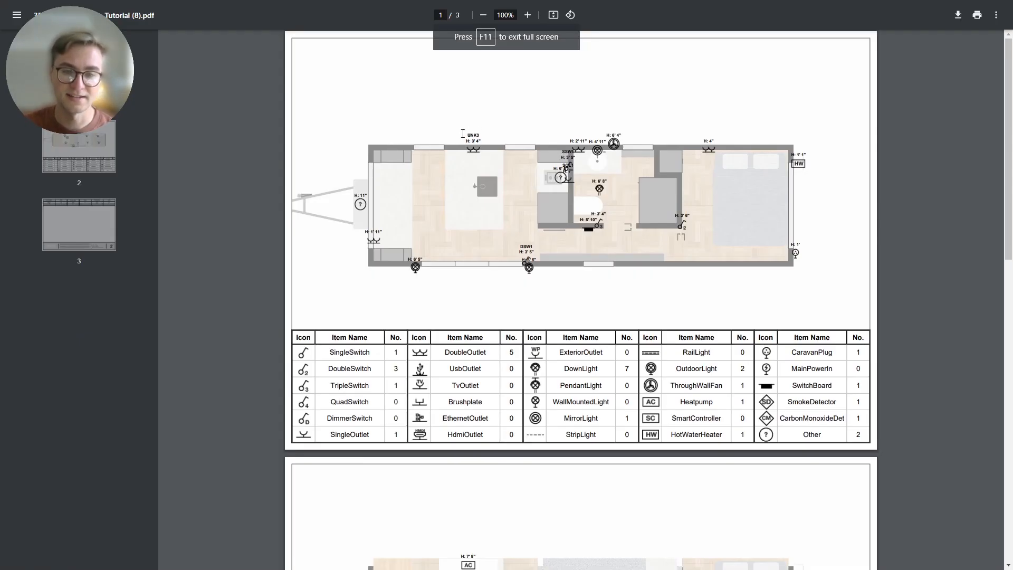
scroll(483, 143, "down", 14)
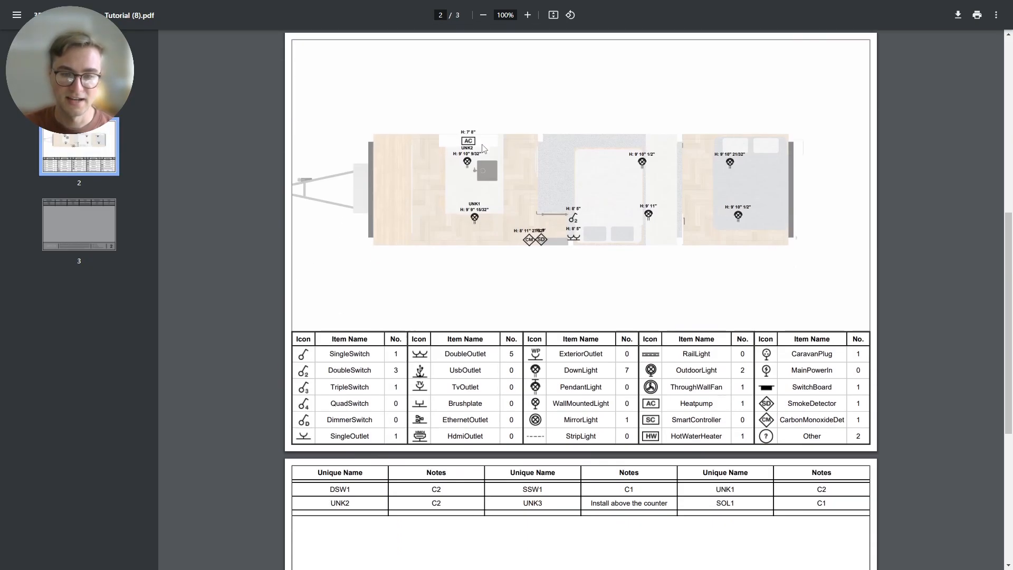
left_click_drag(520, 194, 659, 194)
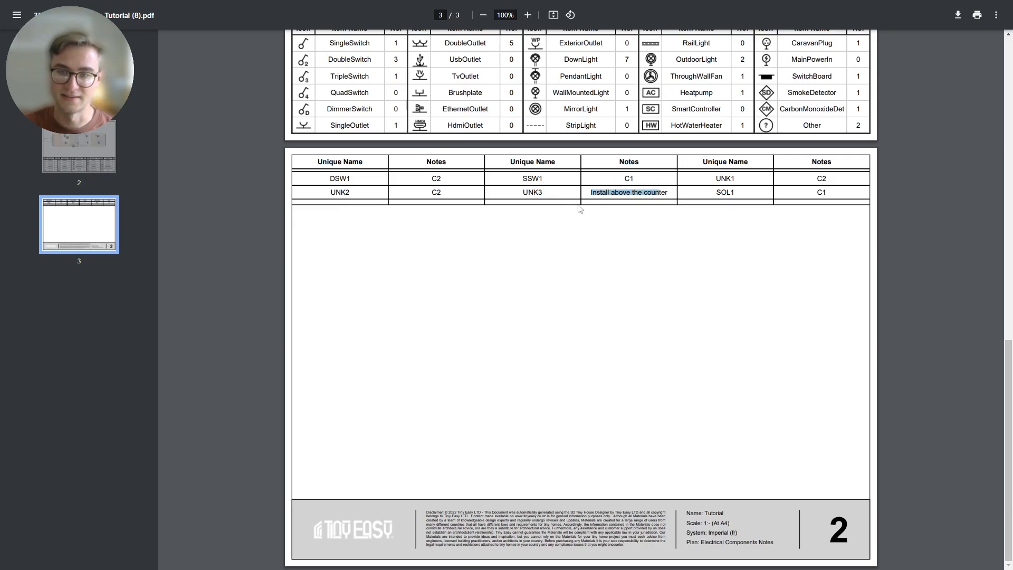
scroll(631, 237, "up", 9)
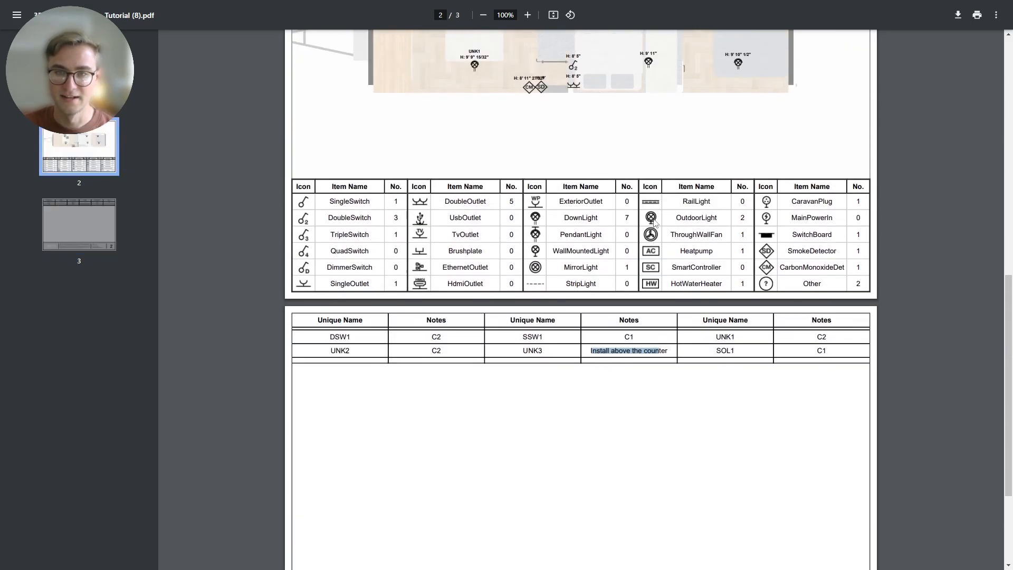
scroll(621, 240, "down", 4)
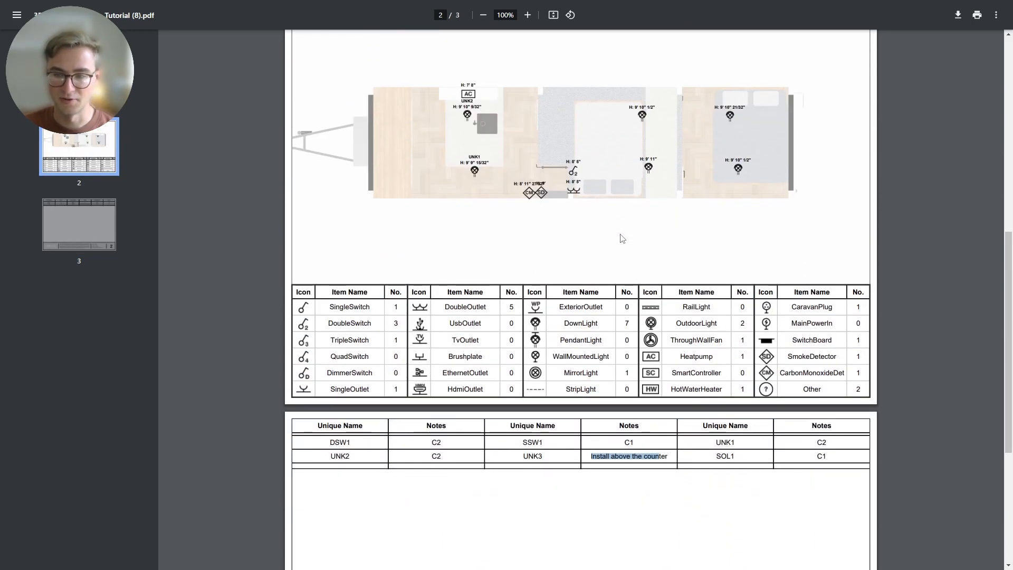
scroll(601, 248, "up", 1)
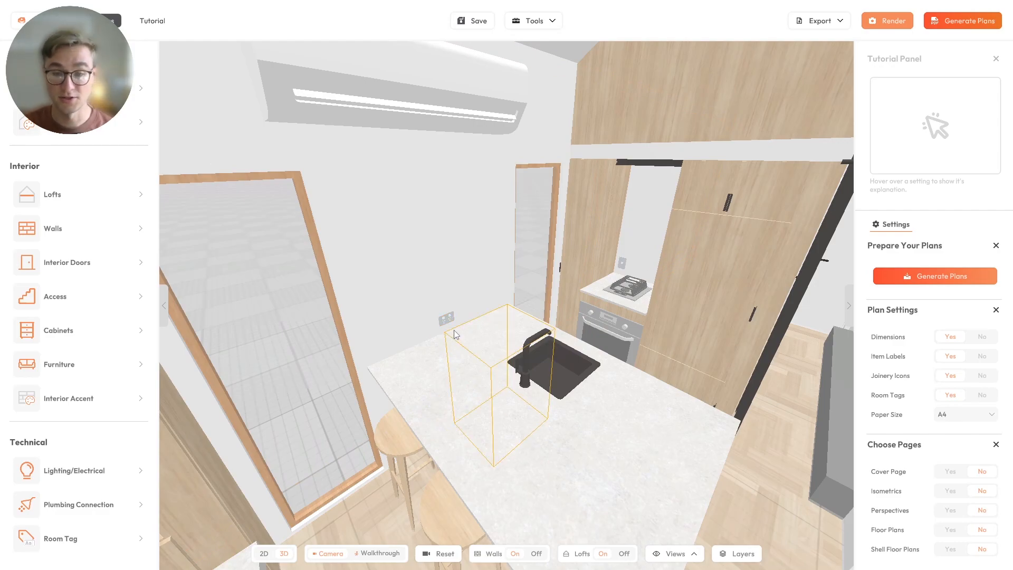
Return to the tiny house designer and give the double outlet above the kitchen counter the custom name "Double Socket 1"
scroll(454, 330, "up", 5)
left_click(460, 308)
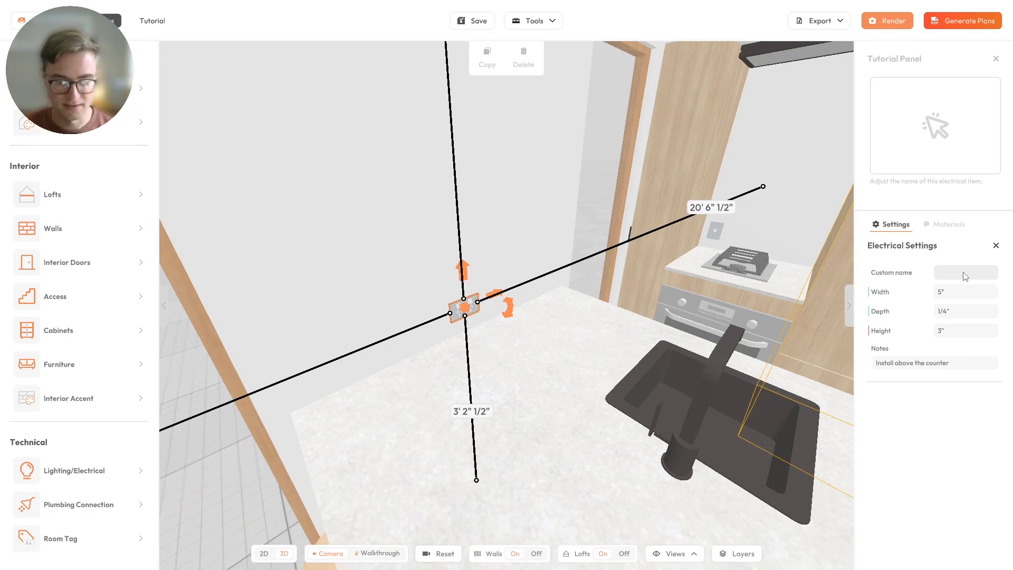
type("le Socket 1")
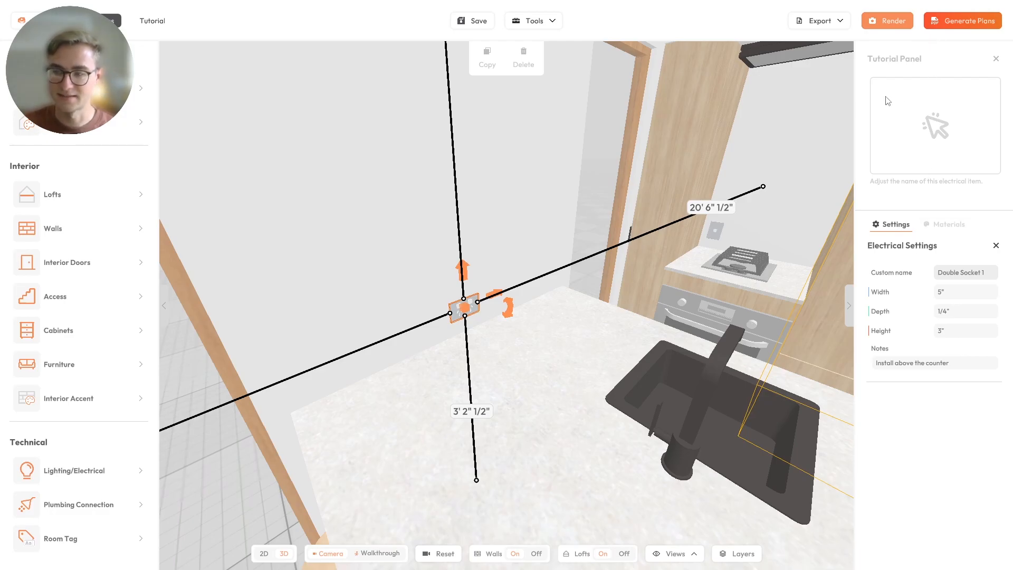
Generate the electrical plans again and check the kitchen outlet's custom name on the lower-level plan
left_click(951, 19)
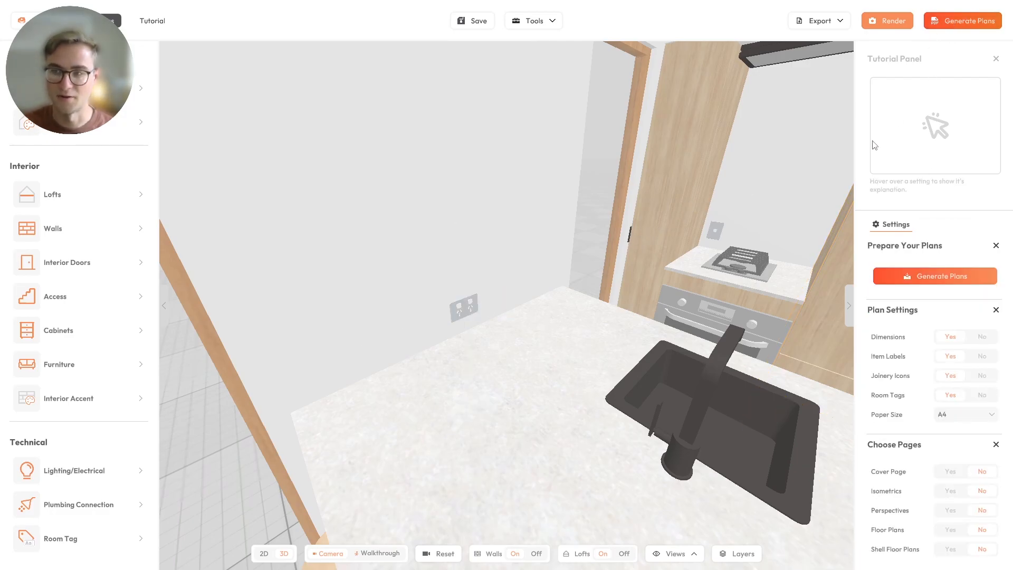
left_click(903, 273)
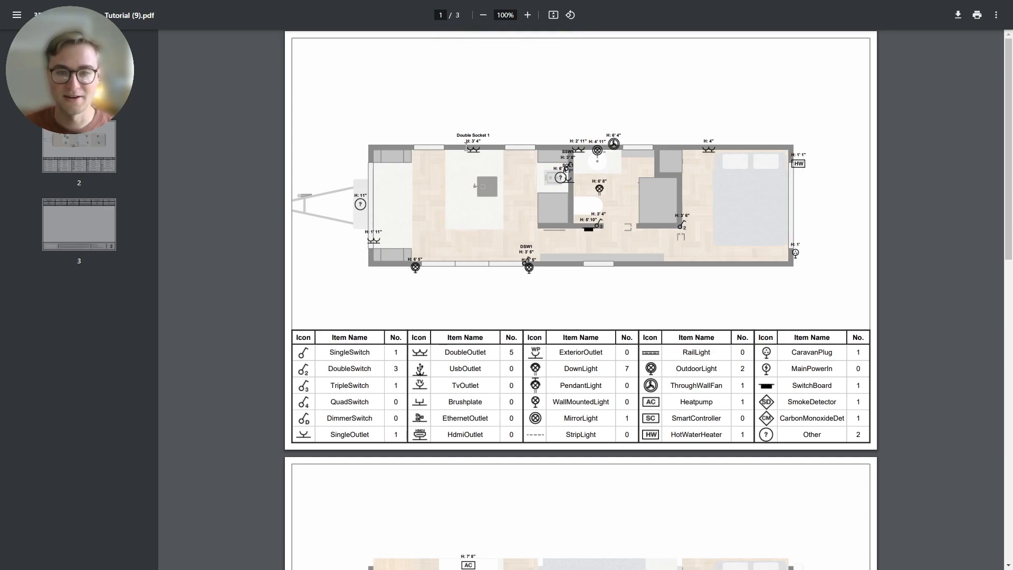
left_click_drag(455, 137, 495, 130)
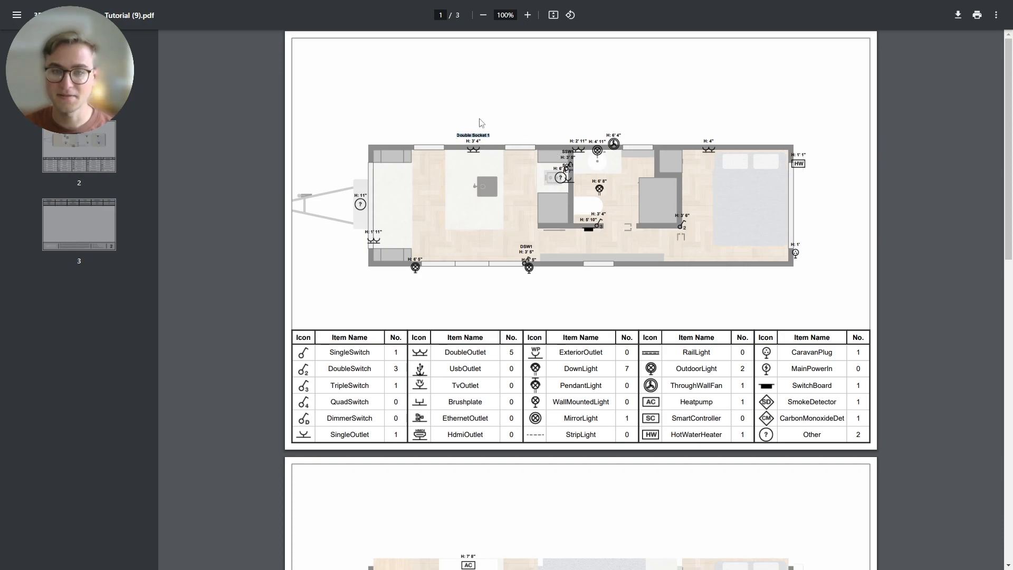
left_click(564, 148)
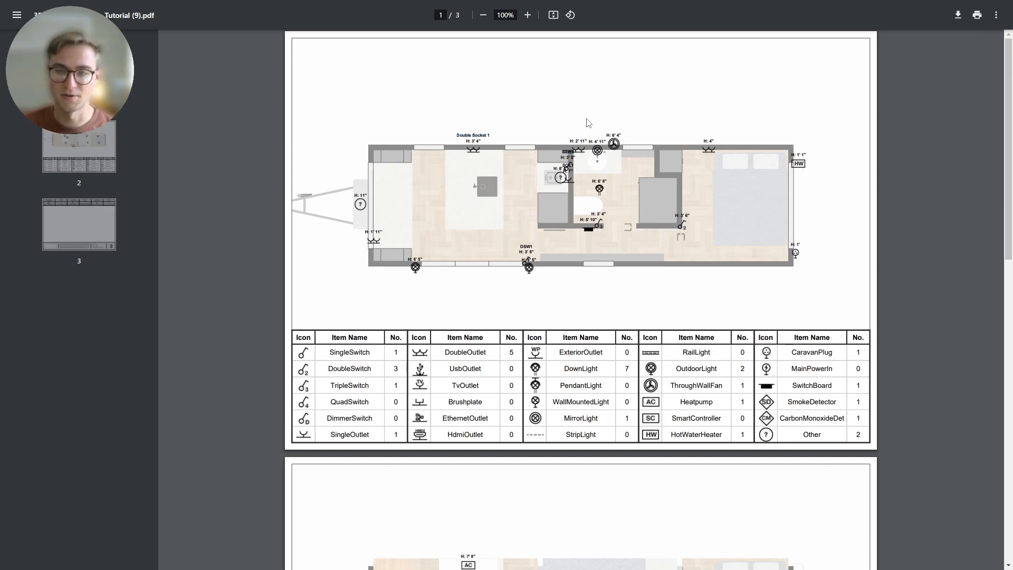